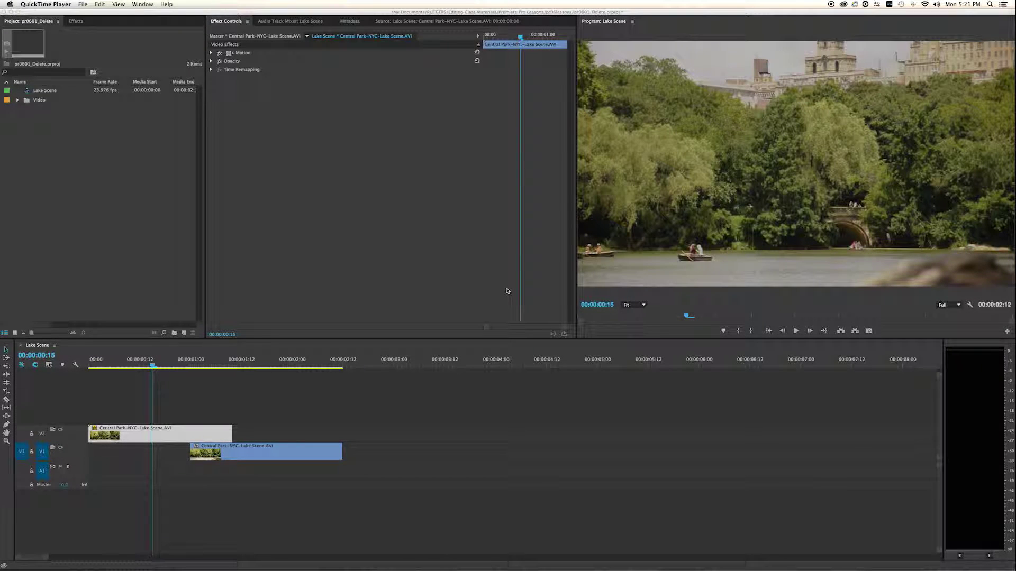
# Try to open the project pr0601.prproj without saving the changes to pr0601_Delete.prproj
pyautogui.click(10, 134)
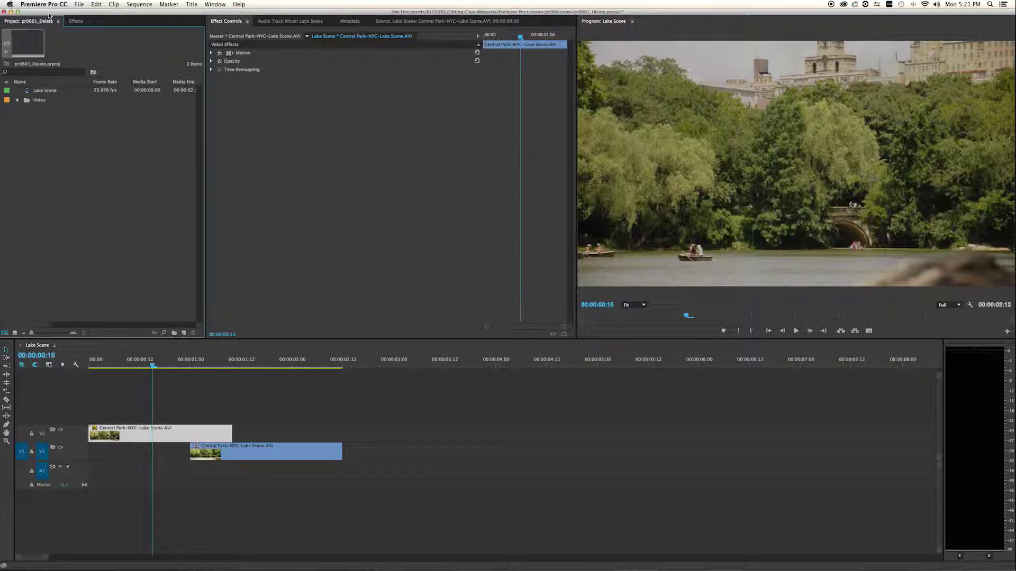
pyautogui.click(78, 5)
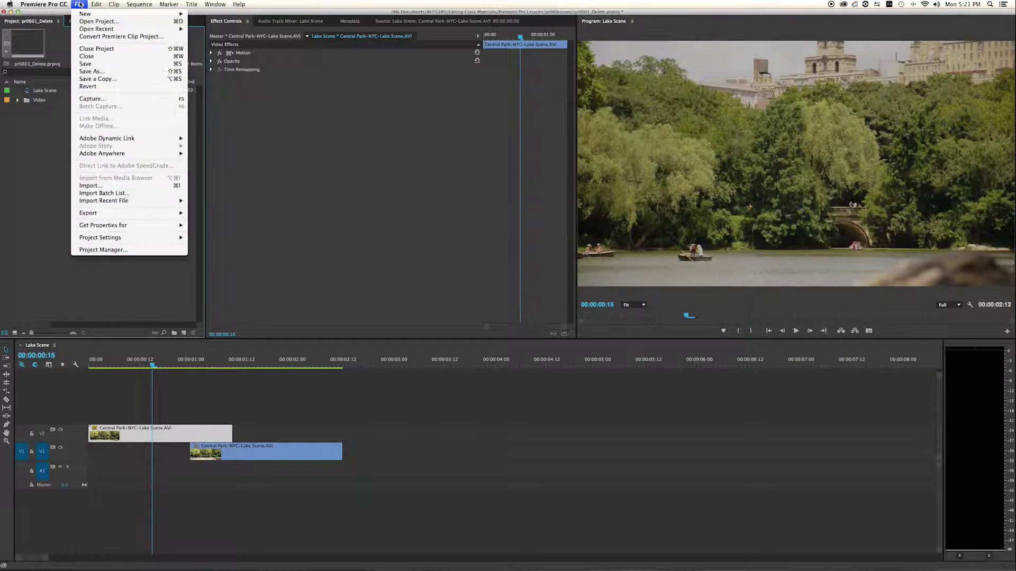
pyautogui.click(83, 24)
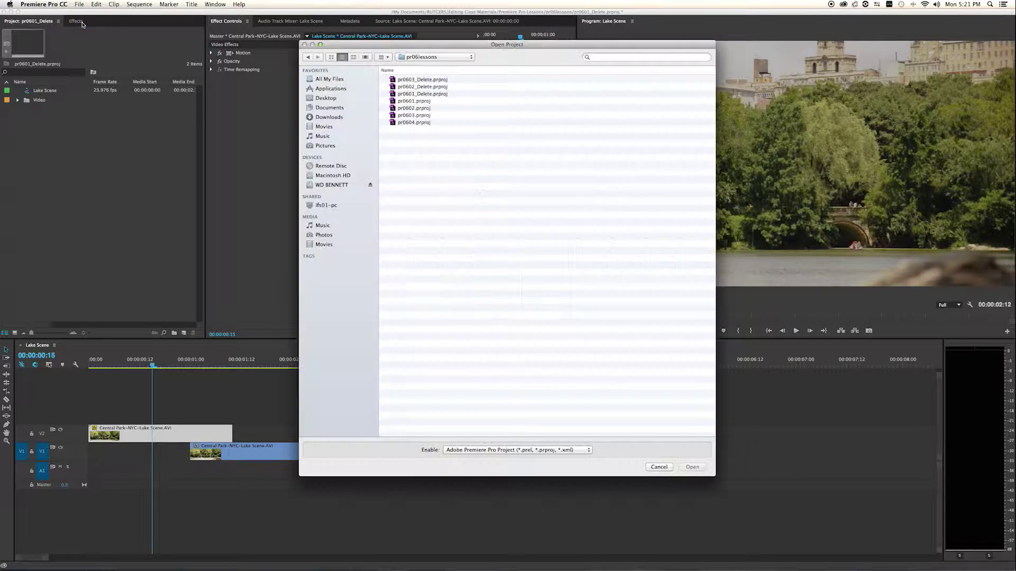
pyautogui.click(408, 101)
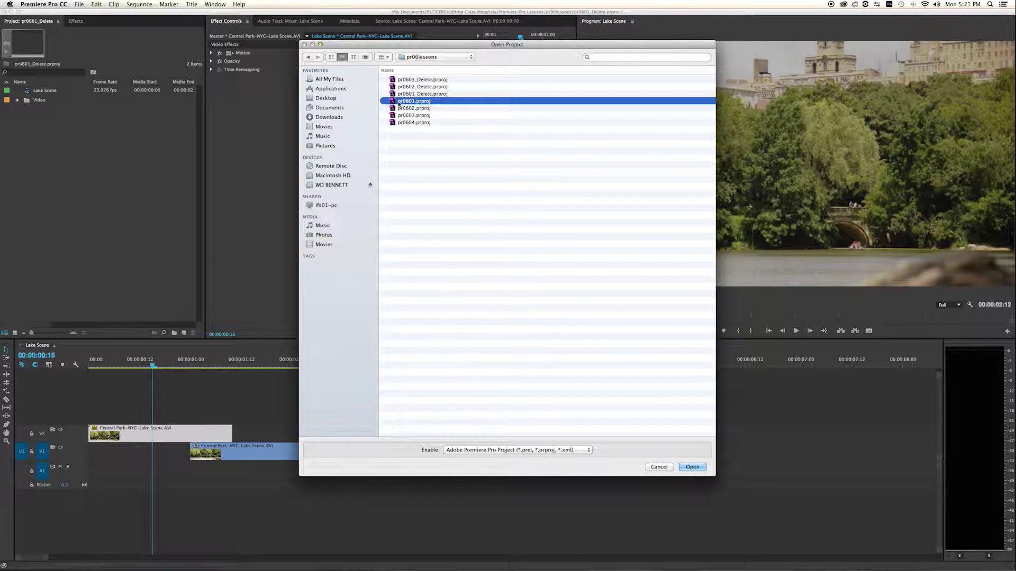
pyautogui.click(692, 468)
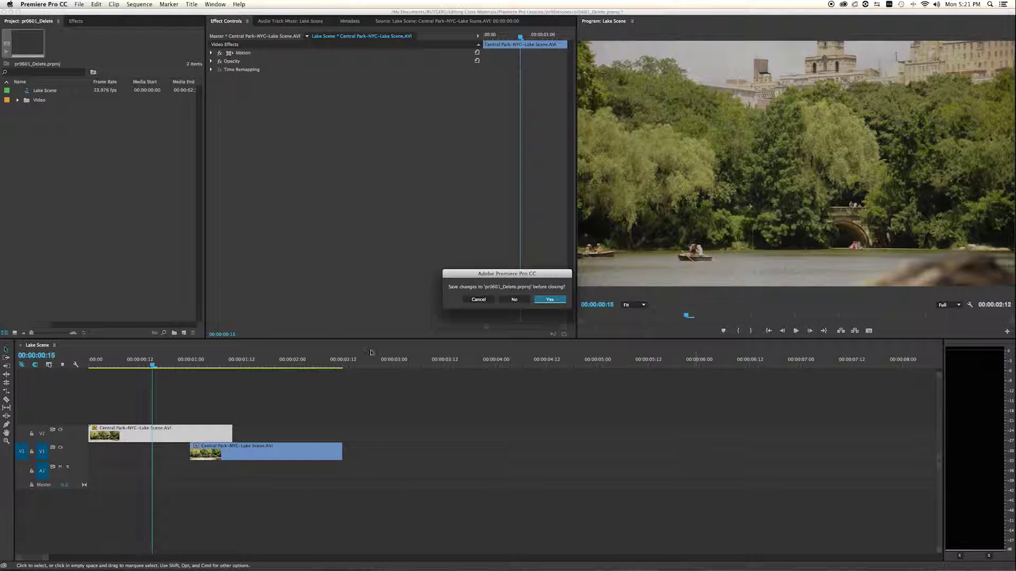
pyautogui.click(512, 300)
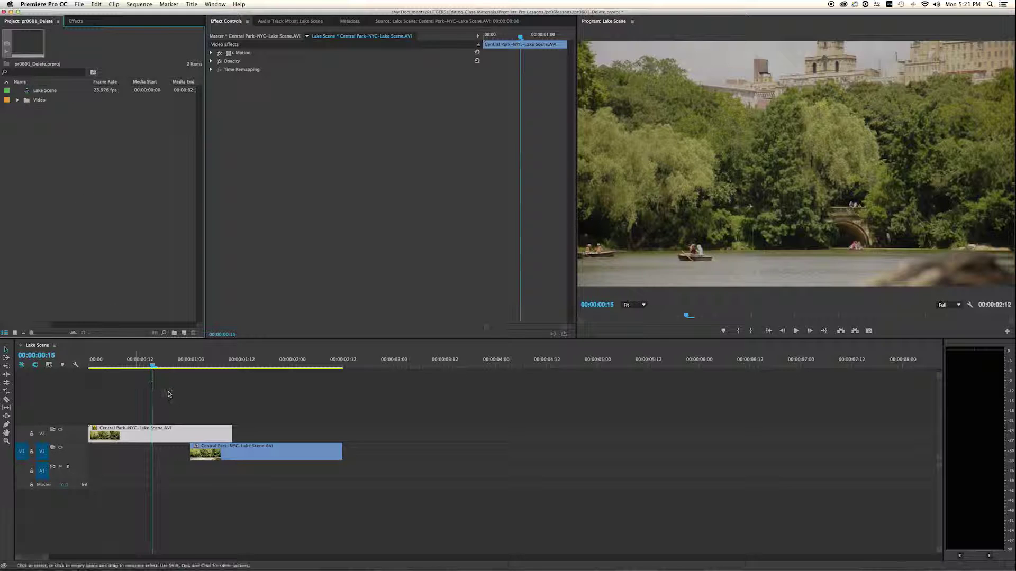
# Raise the opacity line of the V2 clip to 100% and place the playhead at 00:00:00:13
pyautogui.moveTo(153, 365)
pyautogui.mouseDown()
pyautogui.moveTo(312, 374)
pyautogui.moveTo(144, 374)
pyautogui.mouseUp()
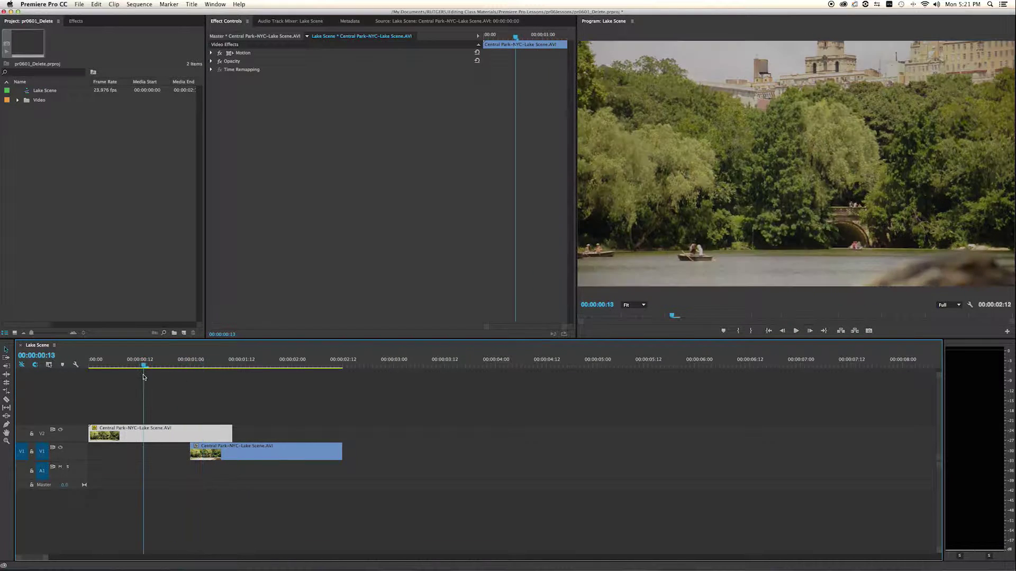
pyautogui.click(75, 365)
pyautogui.click(162, 438)
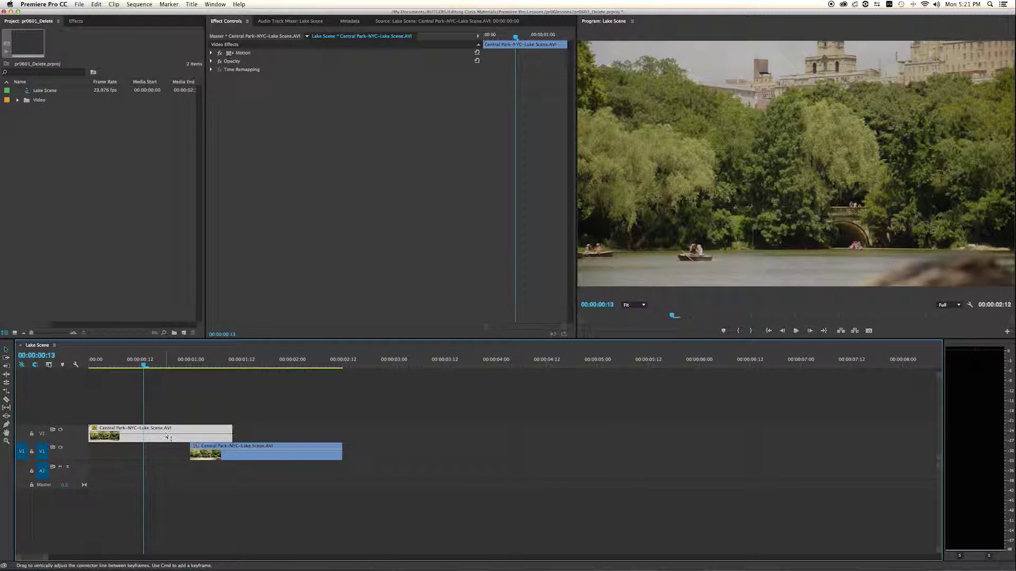
pyautogui.click(75, 365)
pyautogui.click(146, 366)
pyautogui.moveTo(146, 366)
pyautogui.mouseDown()
pyautogui.moveTo(118, 366)
pyautogui.moveTo(227, 366)
pyautogui.moveTo(147, 366)
pyautogui.moveTo(289, 384)
pyautogui.moveTo(285, 371)
pyautogui.moveTo(150, 367)
pyautogui.moveTo(306, 368)
pyautogui.moveTo(142, 375)
pyautogui.mouseUp()
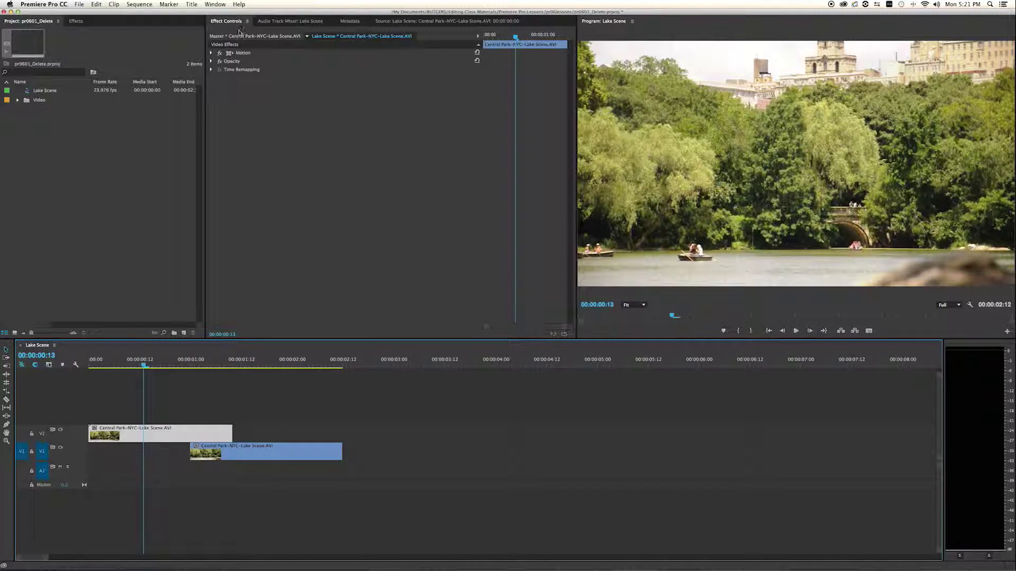
# Show the lake clip in the Source monitor and expand the Video bin in the project
pyautogui.click(409, 24)
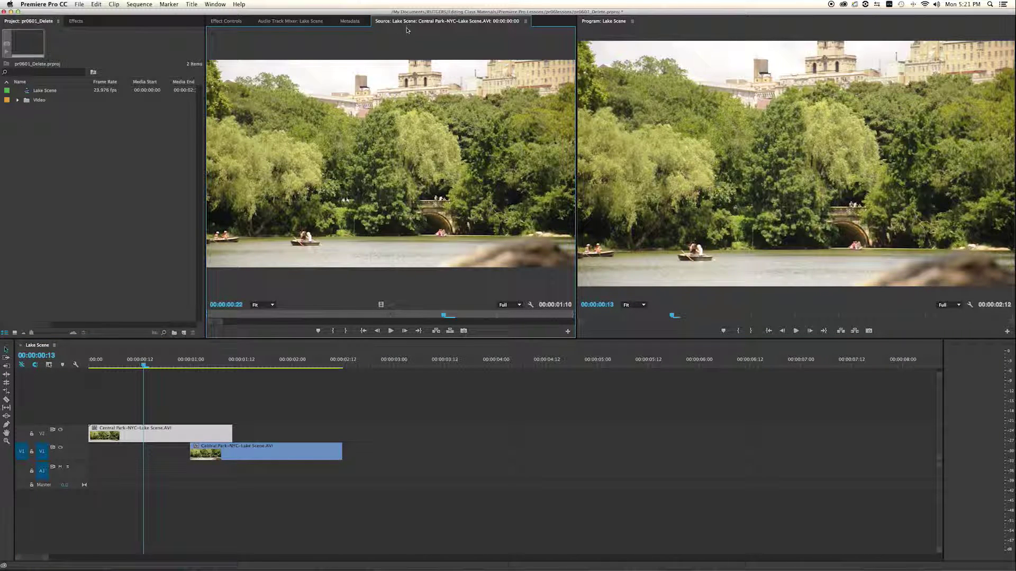
pyautogui.click(116, 170)
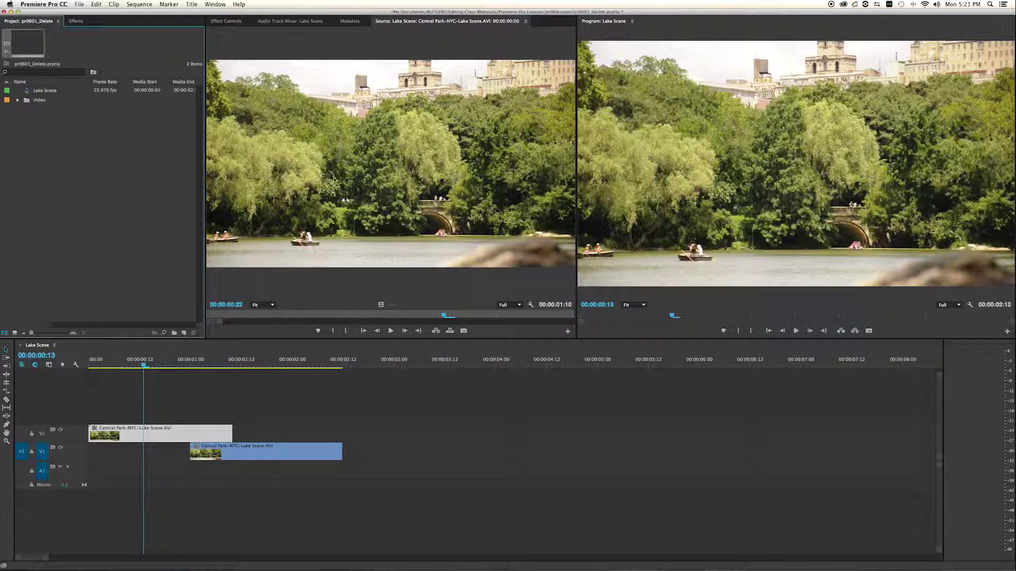
pyautogui.click(672, 313)
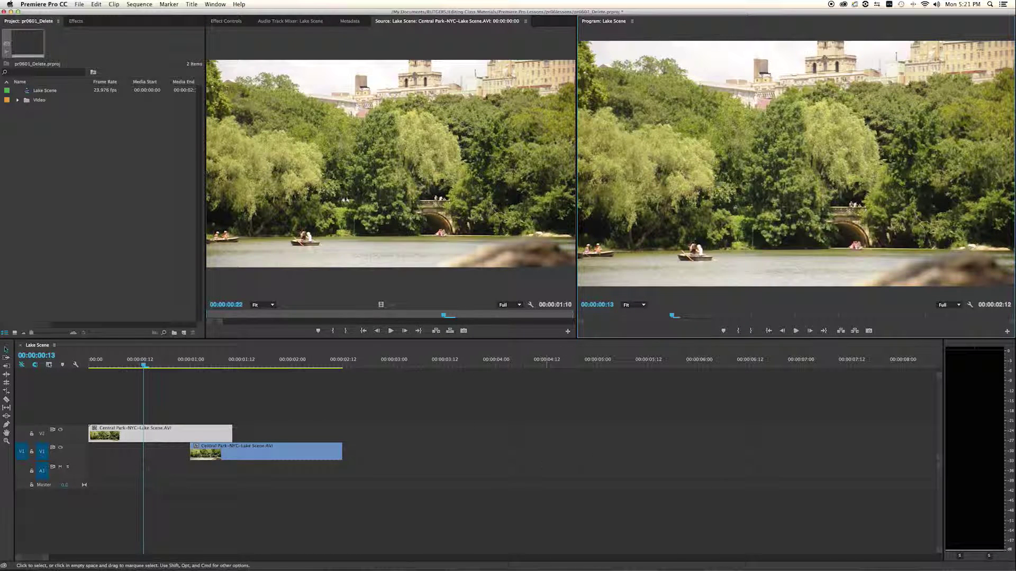
pyautogui.click(315, 390)
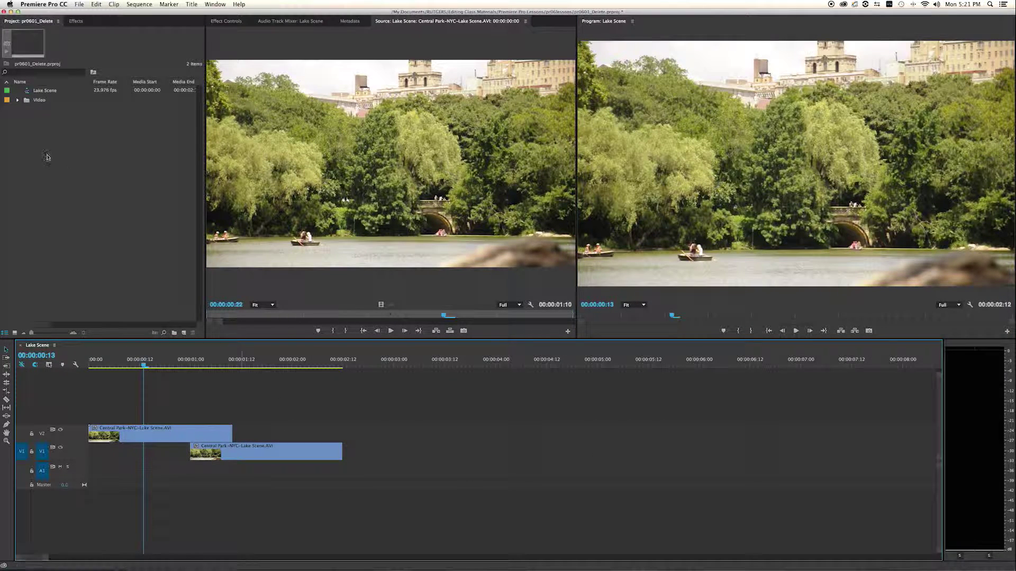
pyautogui.click(18, 101)
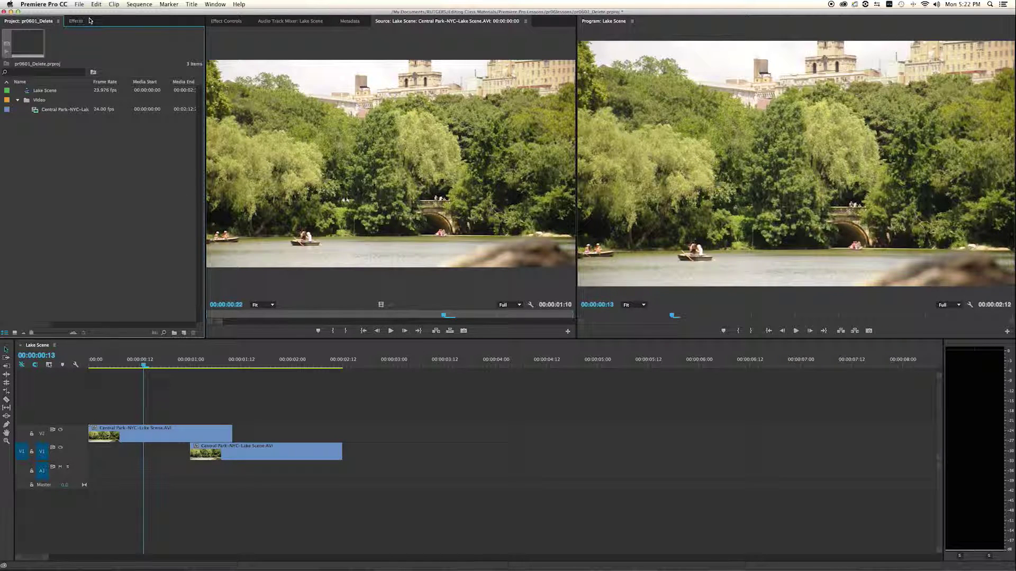
# Select the V2 clip, show its effect controls and widen their keyframe timeline area
pyautogui.click(148, 367)
pyautogui.moveTo(148, 367); pyautogui.dragTo(153, 367)
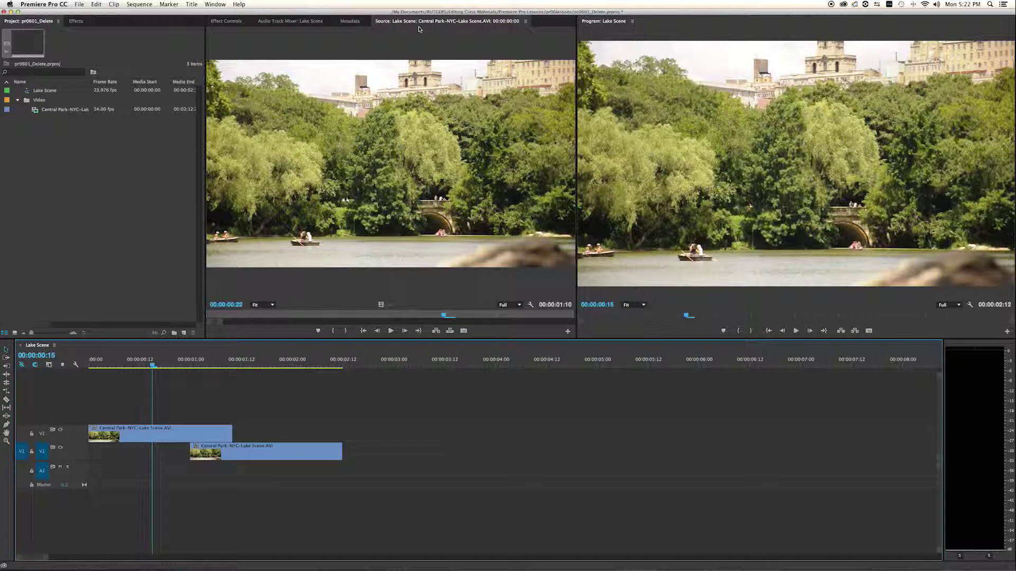
pyautogui.click(231, 23)
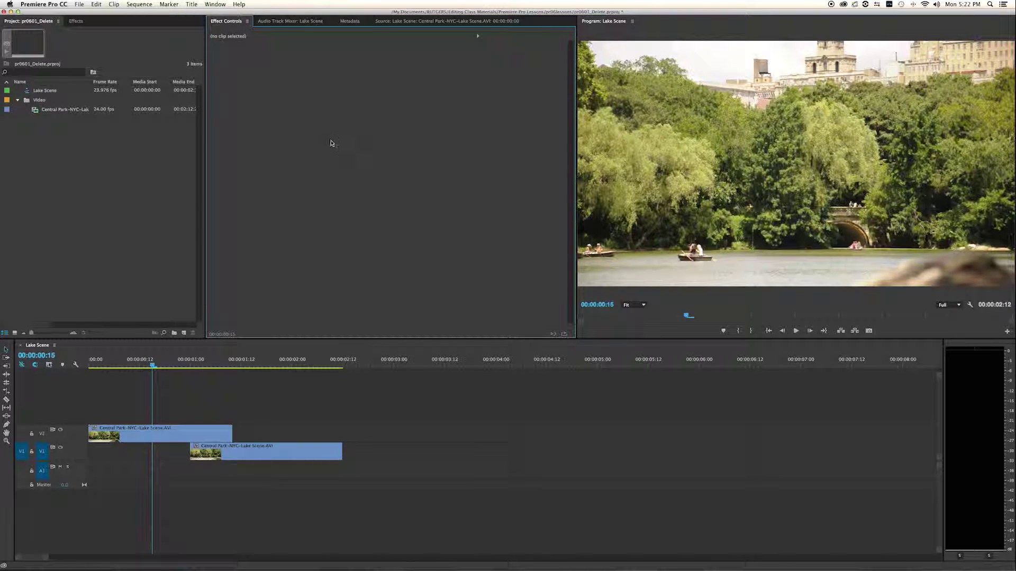
pyautogui.click(171, 435)
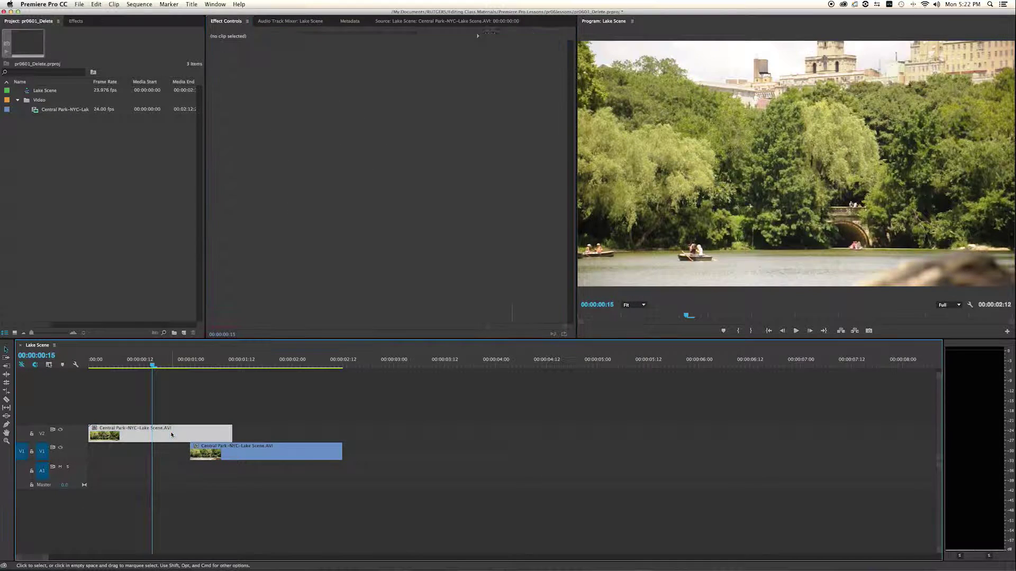
pyautogui.doubleClick(171, 434)
pyautogui.click(225, 22)
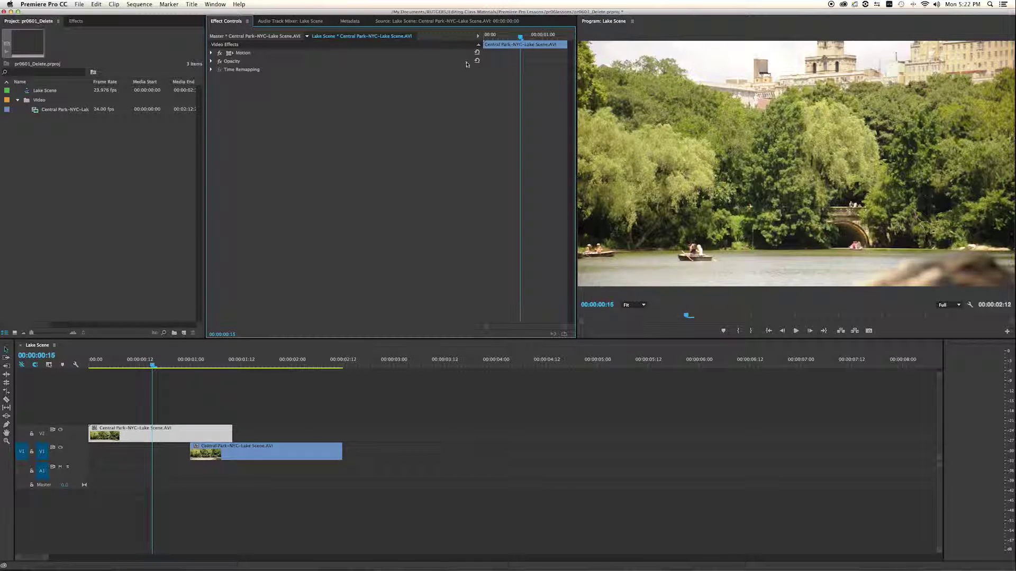
pyautogui.moveTo(481, 62); pyautogui.dragTo(368, 69)
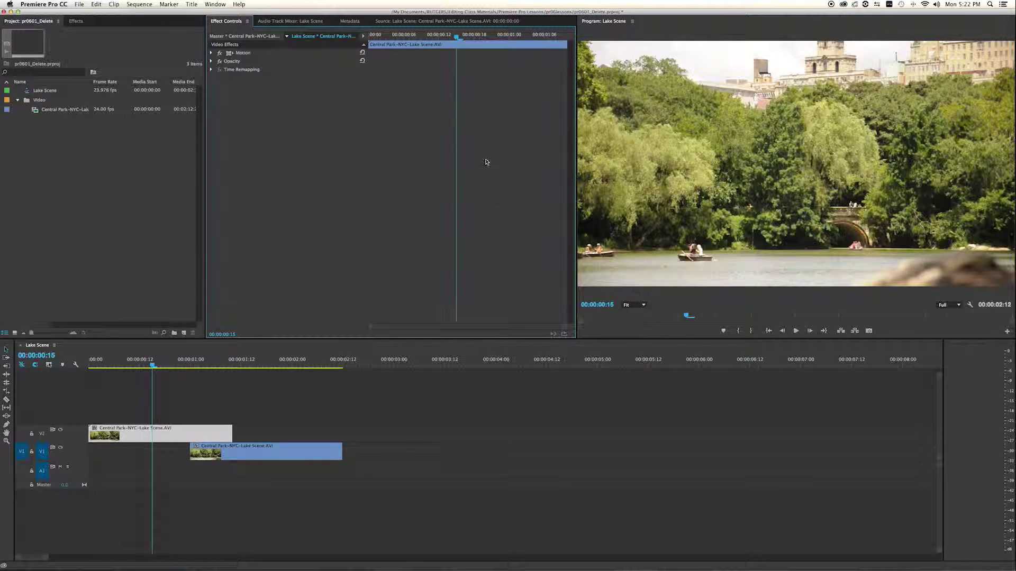
# Scrub through the clip in the effect controls and sequence timelines, ending with the playhead at 00:00:00:13
pyautogui.moveTo(415, 38); pyautogui.dragTo(462, 36)
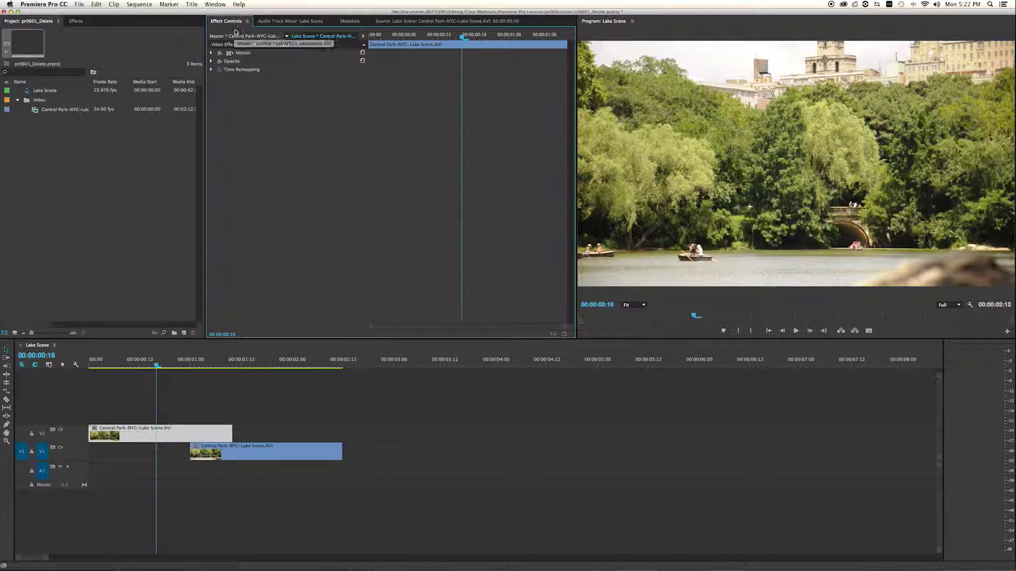
pyautogui.moveTo(462, 40)
pyautogui.mouseDown()
pyautogui.moveTo(404, 37)
pyautogui.moveTo(491, 37)
pyautogui.moveTo(451, 42)
pyautogui.mouseUp()
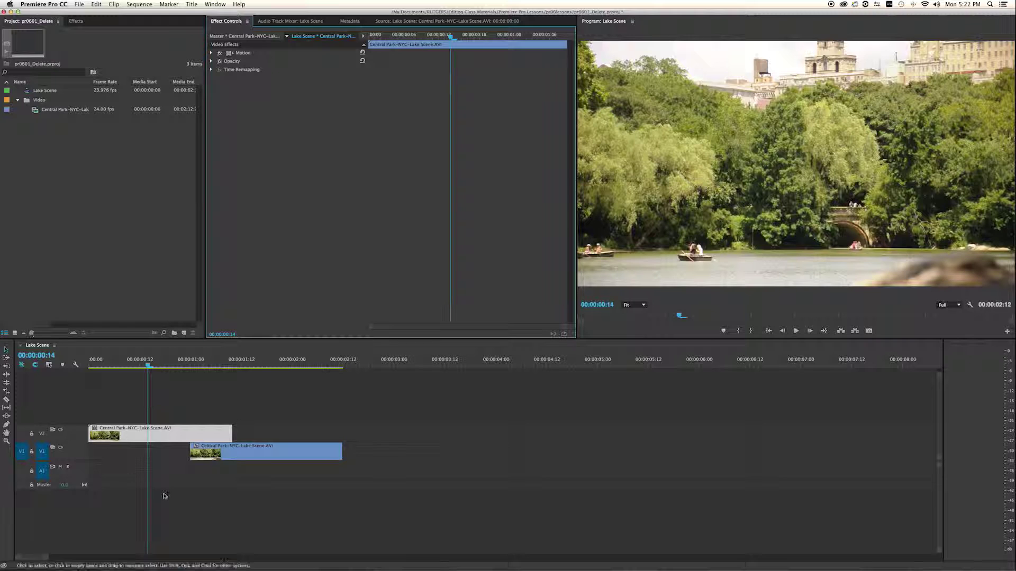
pyautogui.moveTo(450, 42)
pyautogui.mouseDown()
pyautogui.moveTo(410, 42)
pyautogui.moveTo(544, 46)
pyautogui.moveTo(433, 51)
pyautogui.mouseUp()
pyautogui.moveTo(136, 364)
pyautogui.mouseDown()
pyautogui.moveTo(154, 364)
pyautogui.moveTo(144, 364)
pyautogui.mouseUp()
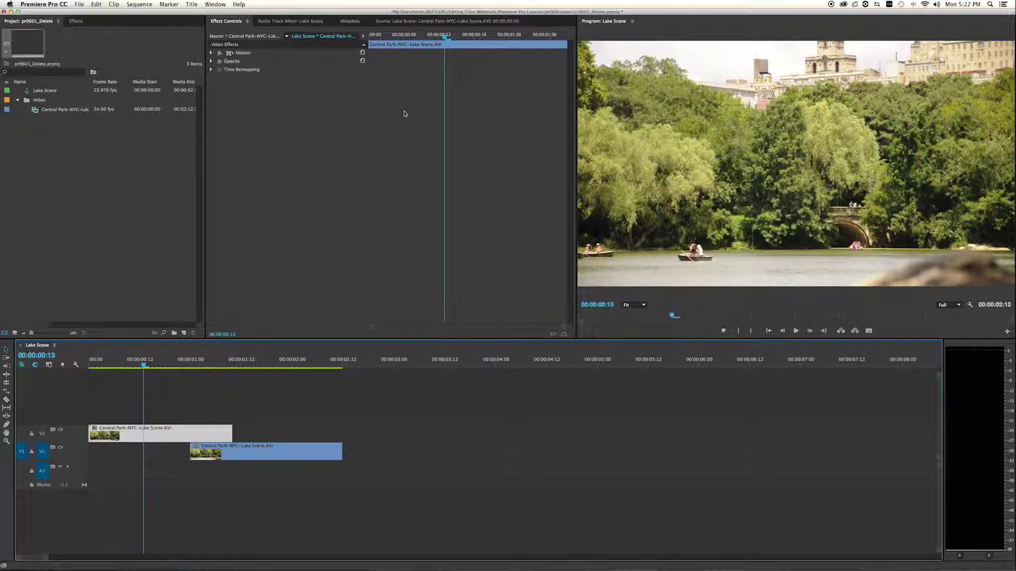
# Expand the Motion and Opacity properties in the V2 clip's effect controls
pyautogui.click(219, 21)
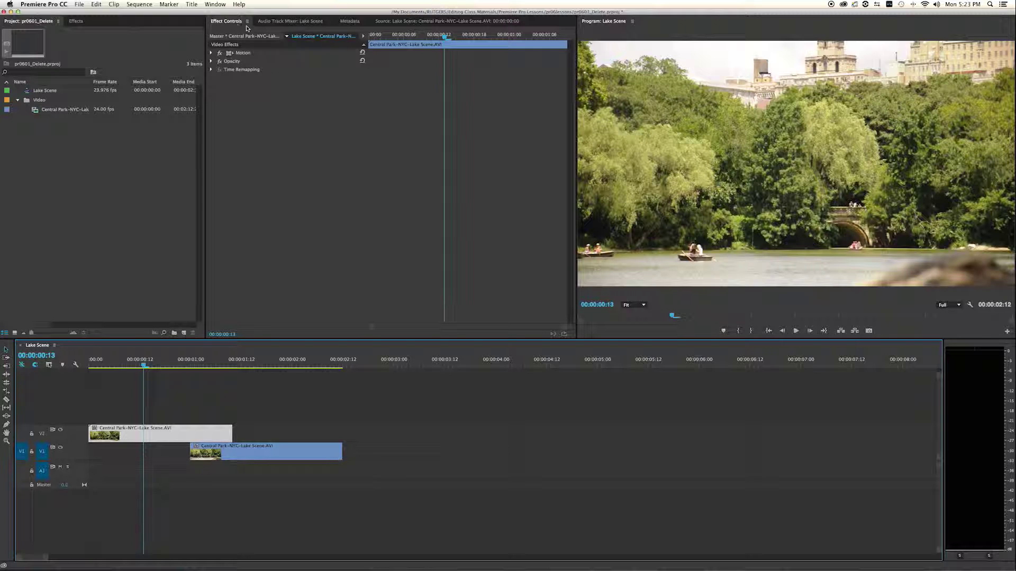
pyautogui.click(212, 53)
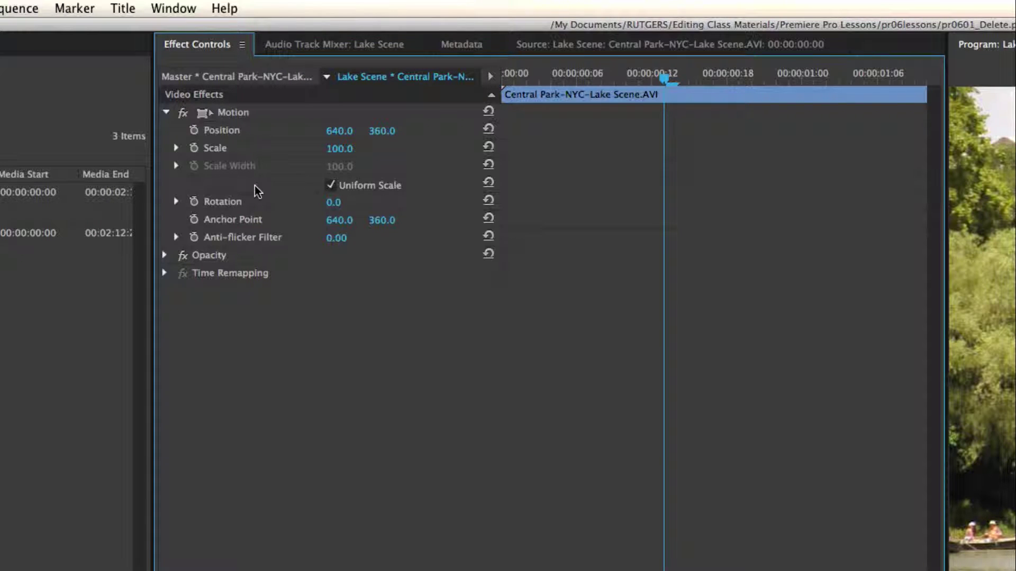
pyautogui.click(165, 256)
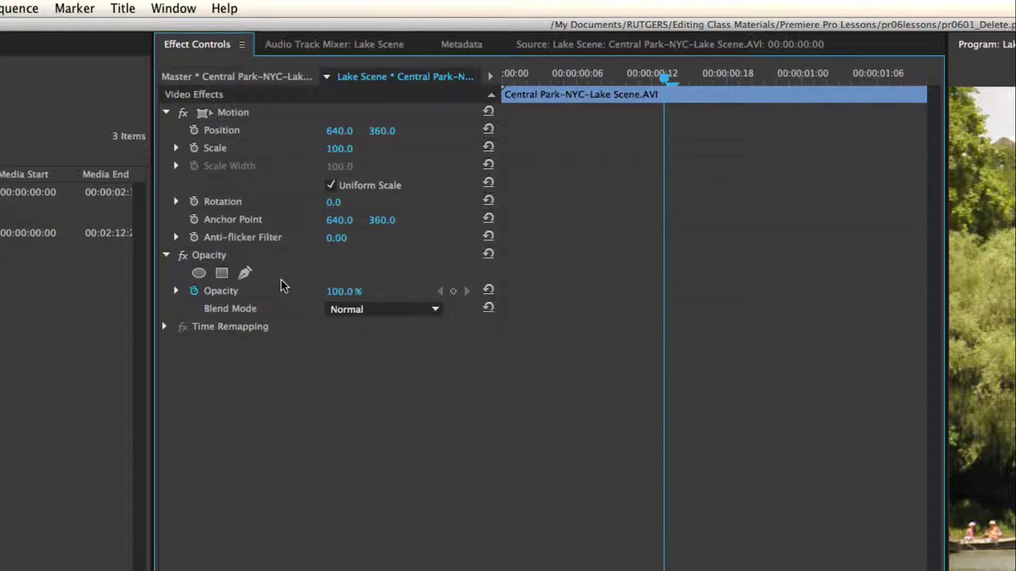
# Play the sequence, then at 00:00:00:07 try shrinking the V2 clip's Scale and return it to 100
pyautogui.press('space')
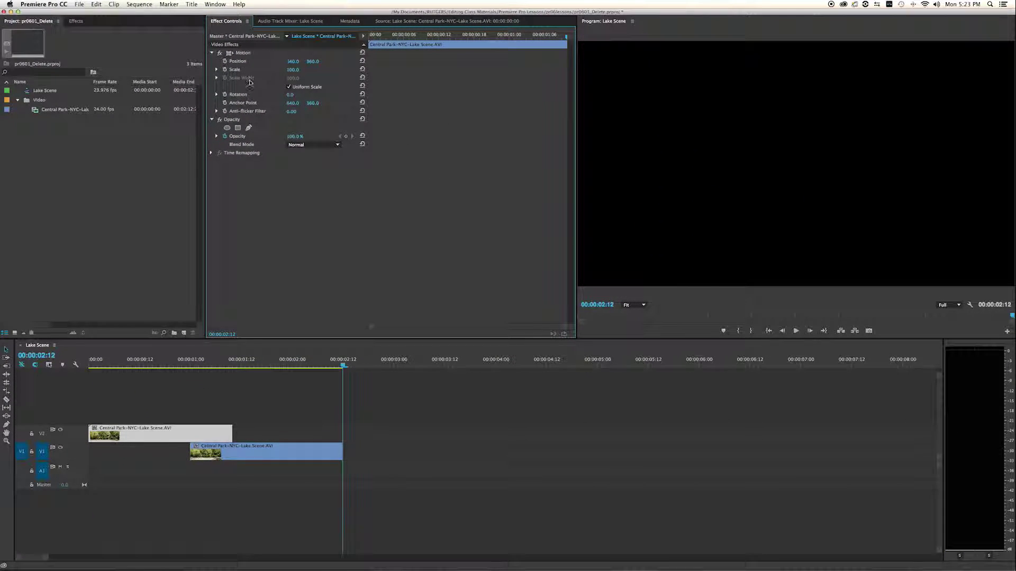
pyautogui.moveTo(441, 38); pyautogui.dragTo(413, 39)
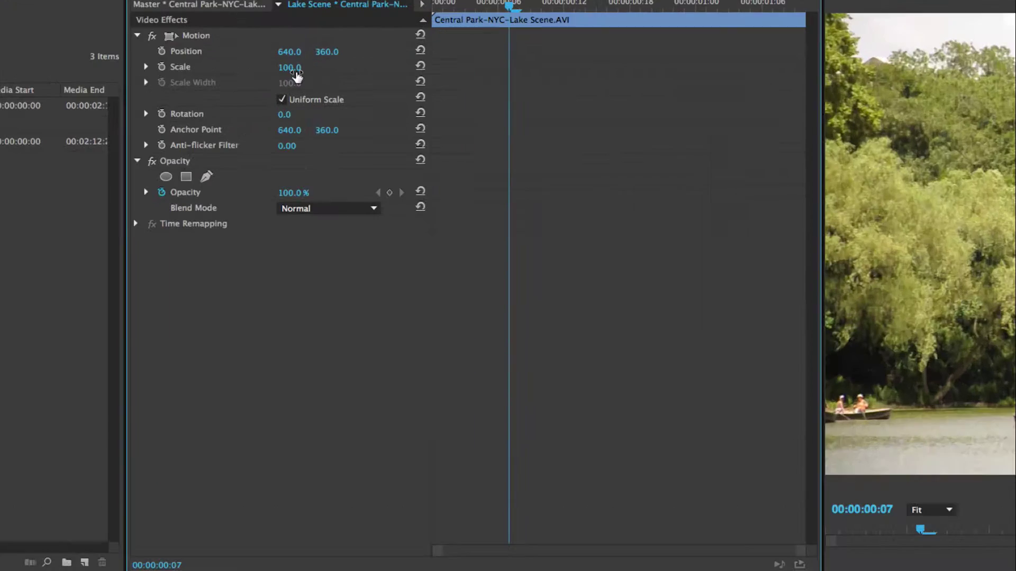
pyautogui.moveTo(294, 72)
pyautogui.mouseDown()
pyautogui.moveTo(283, 71)
pyautogui.moveTo(297, 71)
pyautogui.mouseUp()
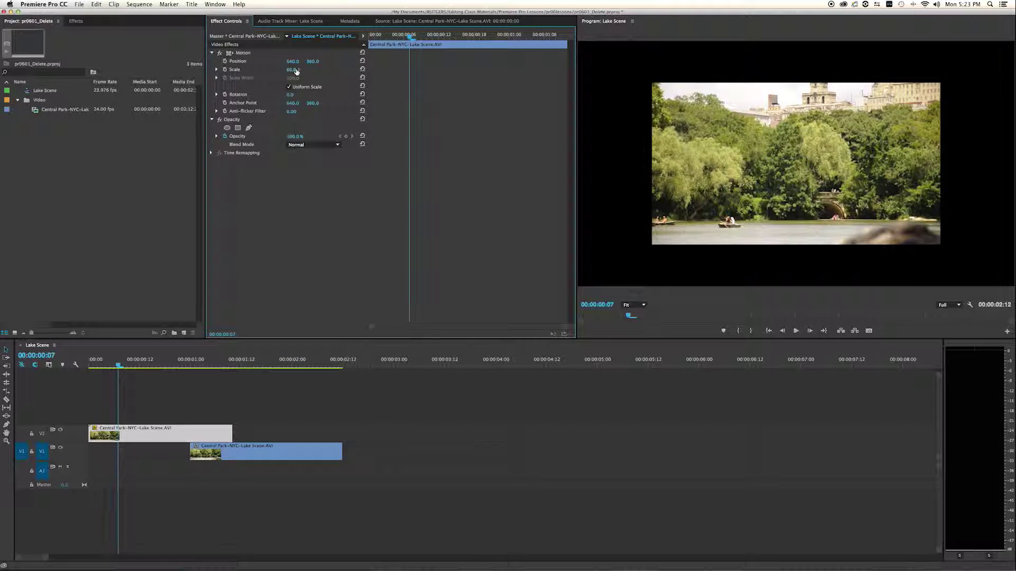
pyautogui.click(217, 70)
pyautogui.moveTo(310, 85); pyautogui.dragTo(373, 96)
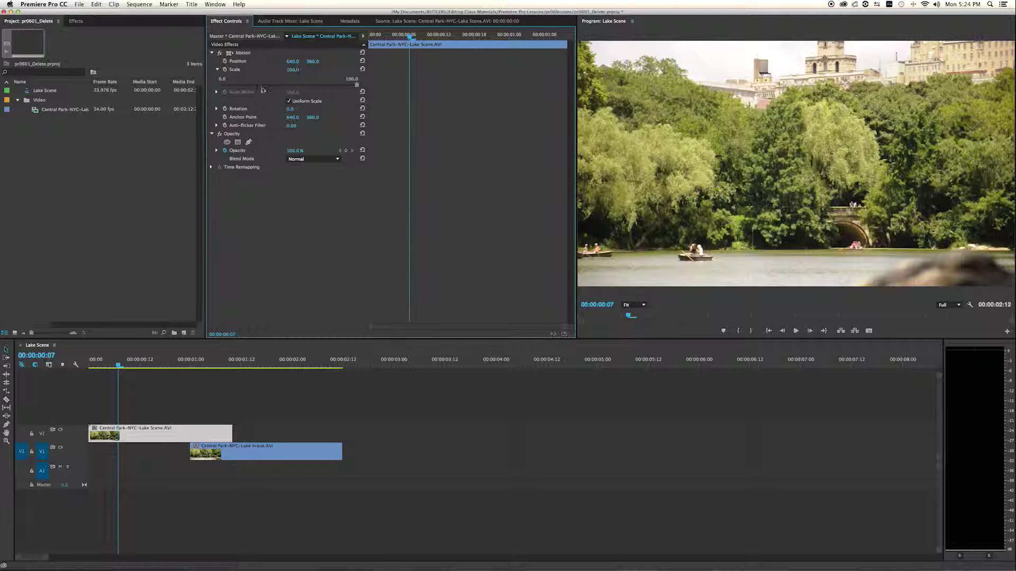
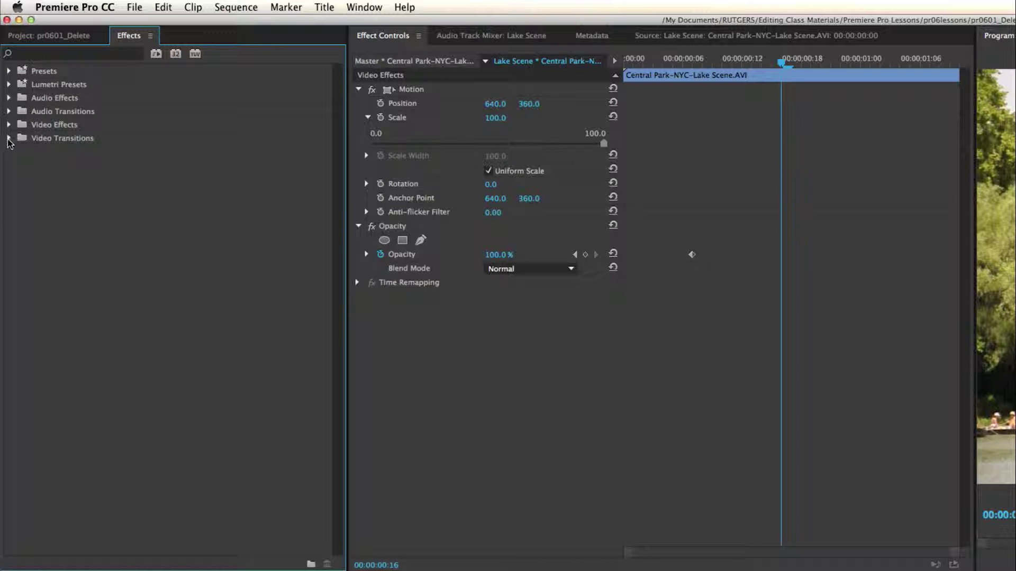
# Browse the Video Transitions and apply the Posterize effect from the Stylize video effects to the V2 clip
pyautogui.click(17, 164)
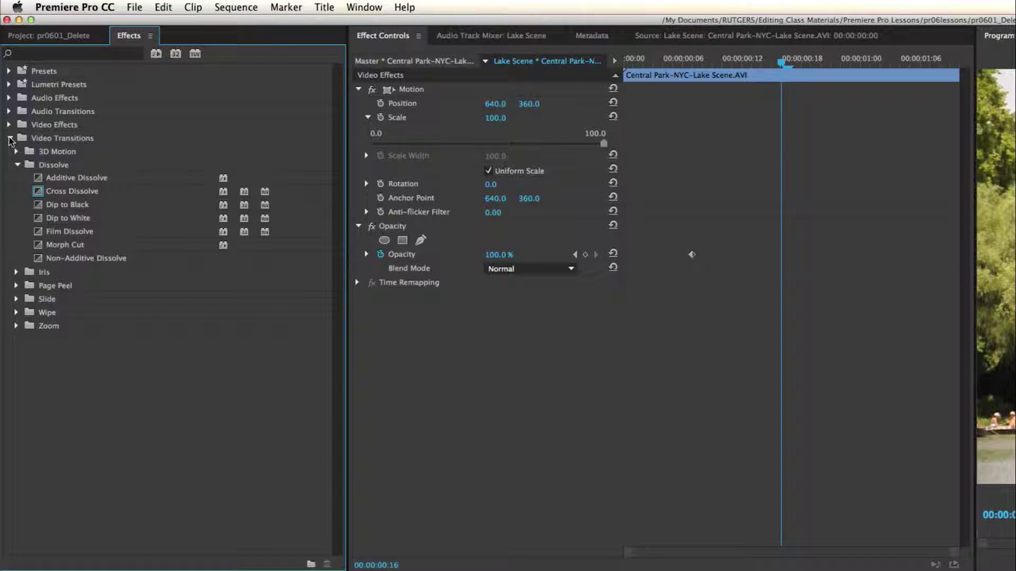
pyautogui.click(9, 140)
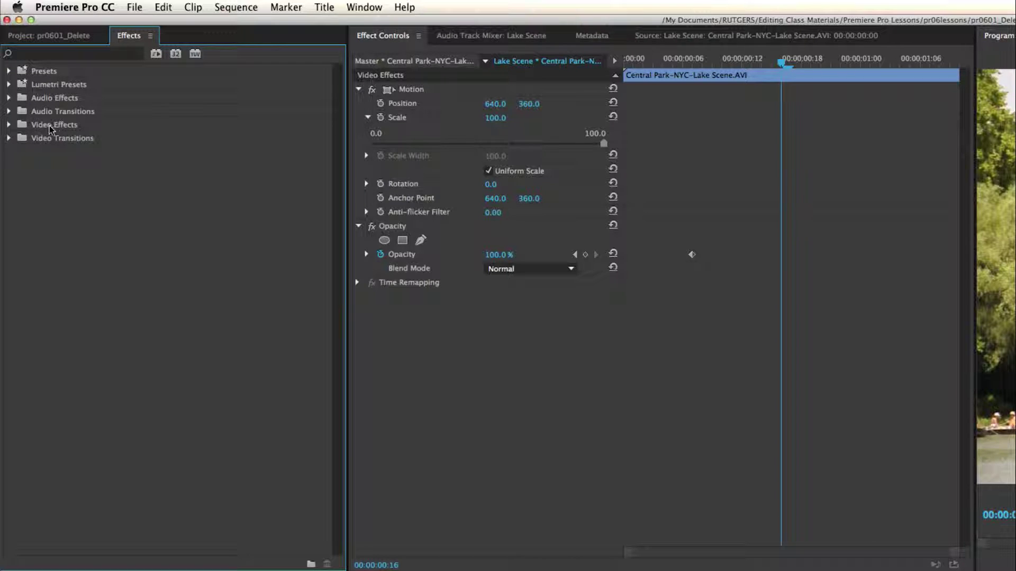
pyautogui.click(9, 125)
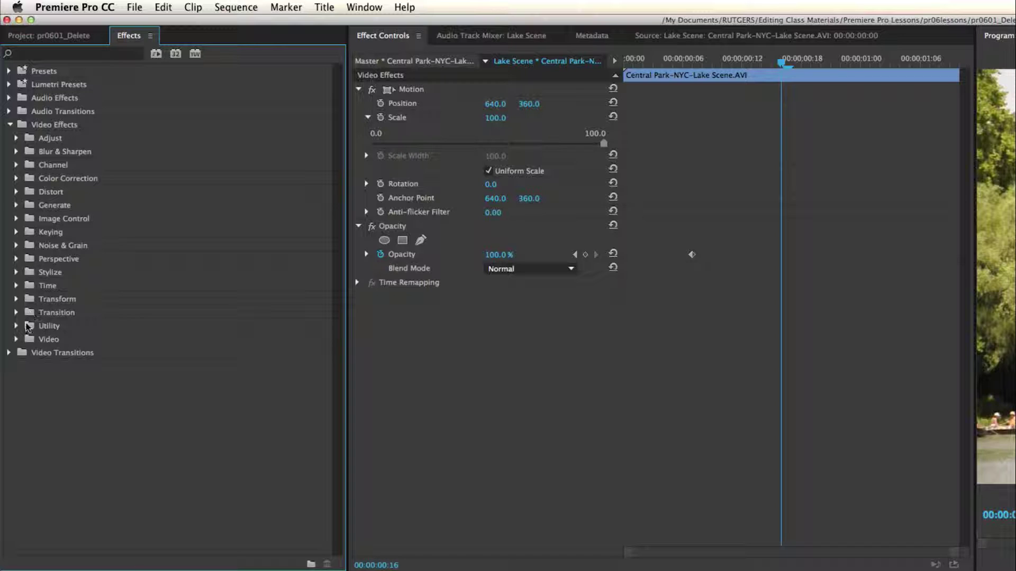
pyautogui.click(17, 272)
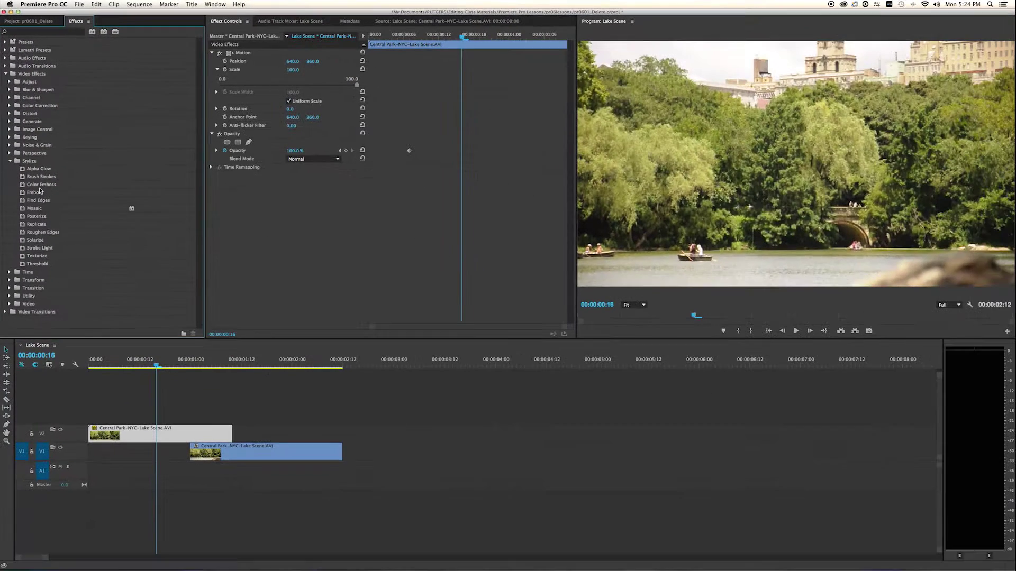
pyautogui.moveTo(31, 217); pyautogui.dragTo(160, 433)
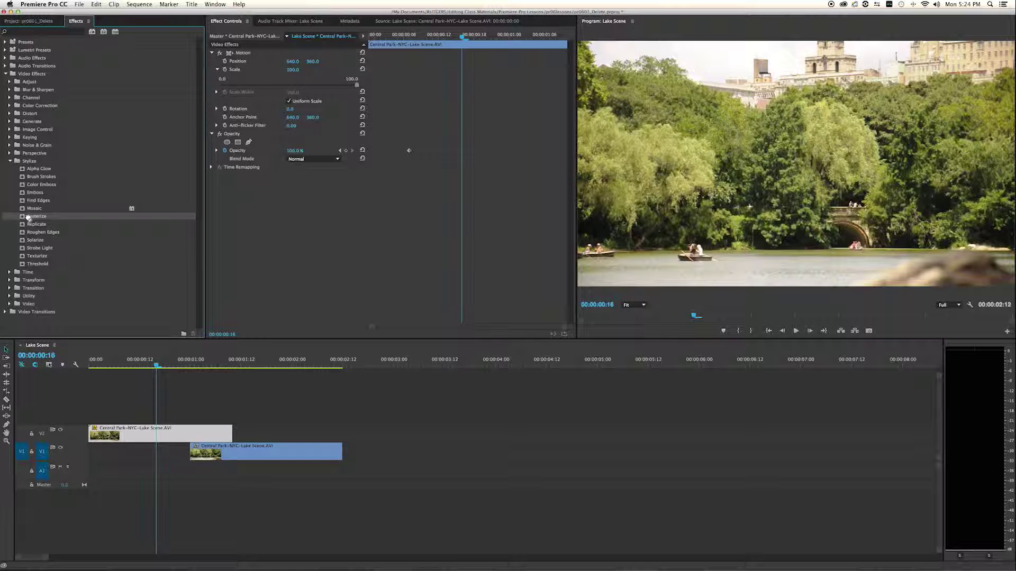
# Search the effects for "Black &" and apply the Black & White video effect to the V2 clip
pyautogui.click(10, 161)
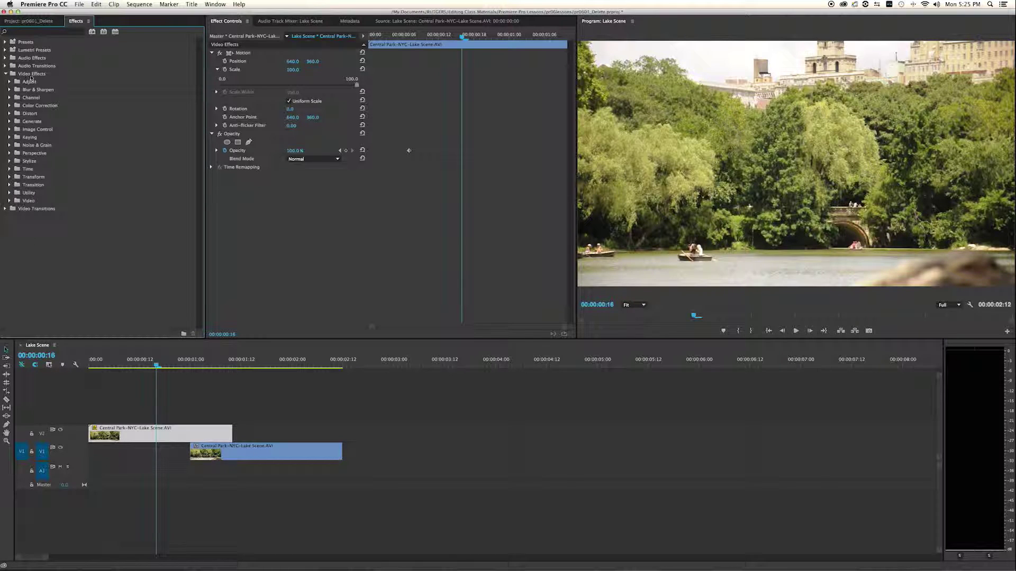
pyautogui.click(39, 34)
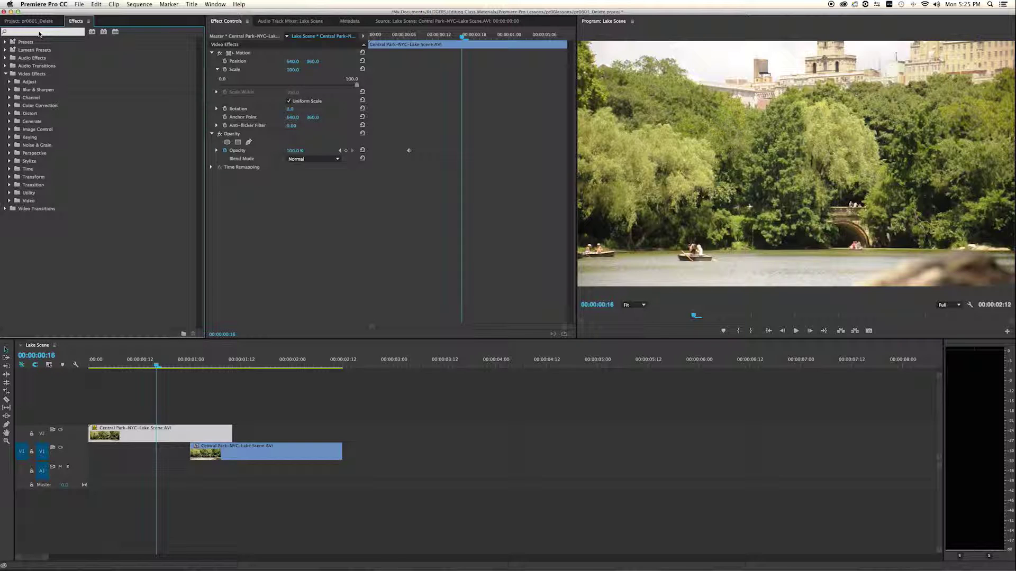
pyautogui.write('bla')
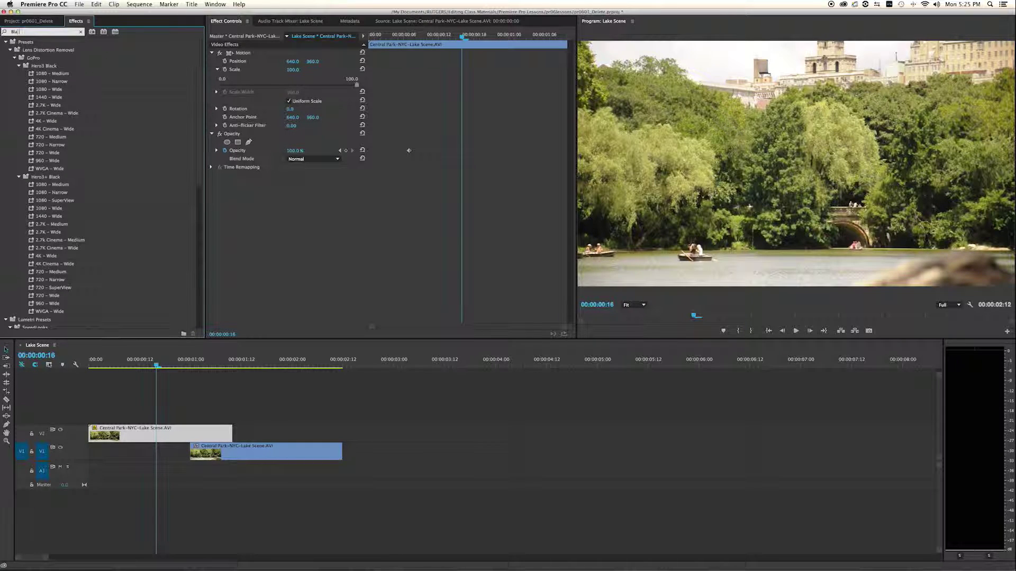
pyautogui.write('ck &')
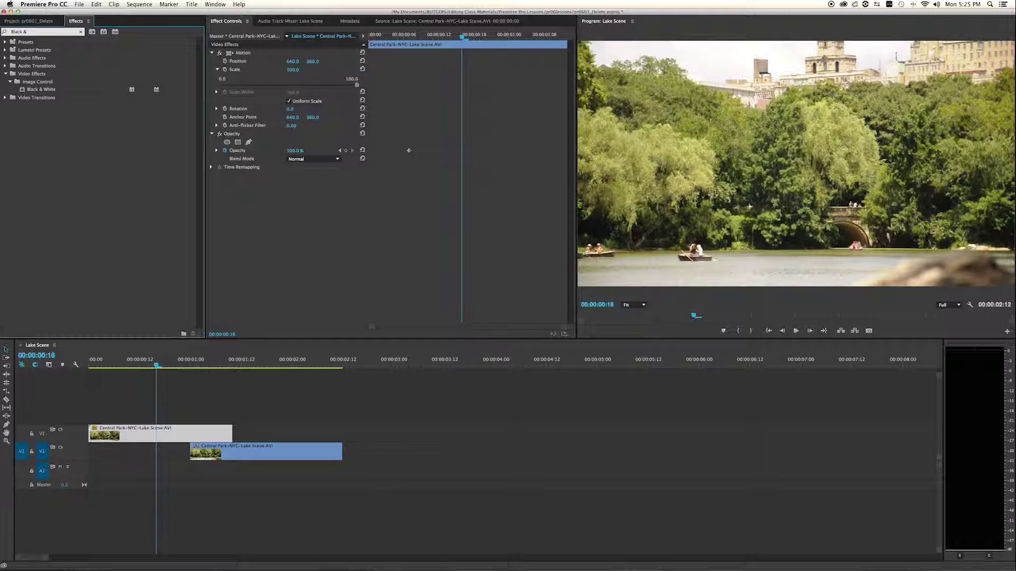
pyautogui.click(30, 90)
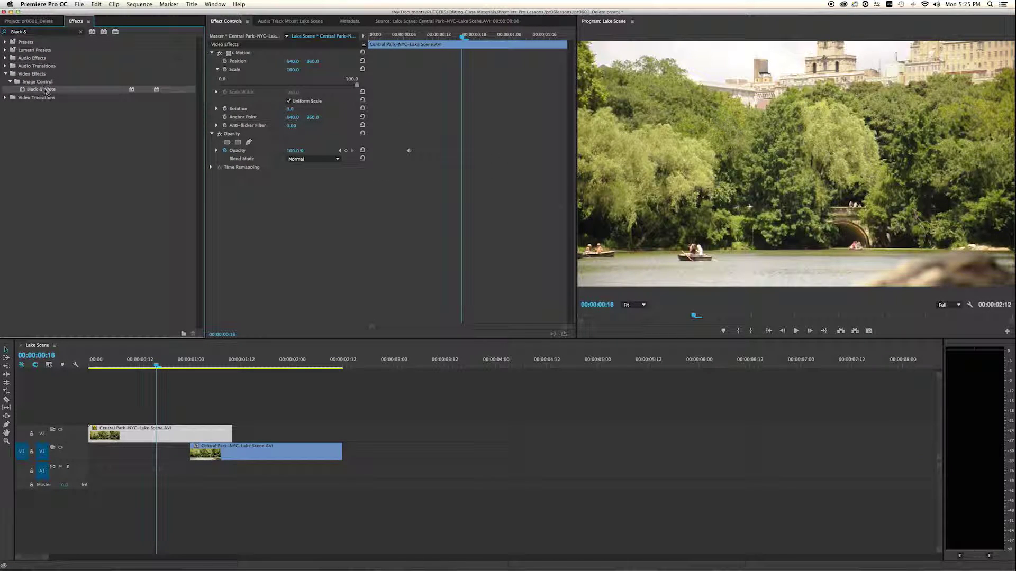
pyautogui.moveTo(29, 89); pyautogui.dragTo(151, 431)
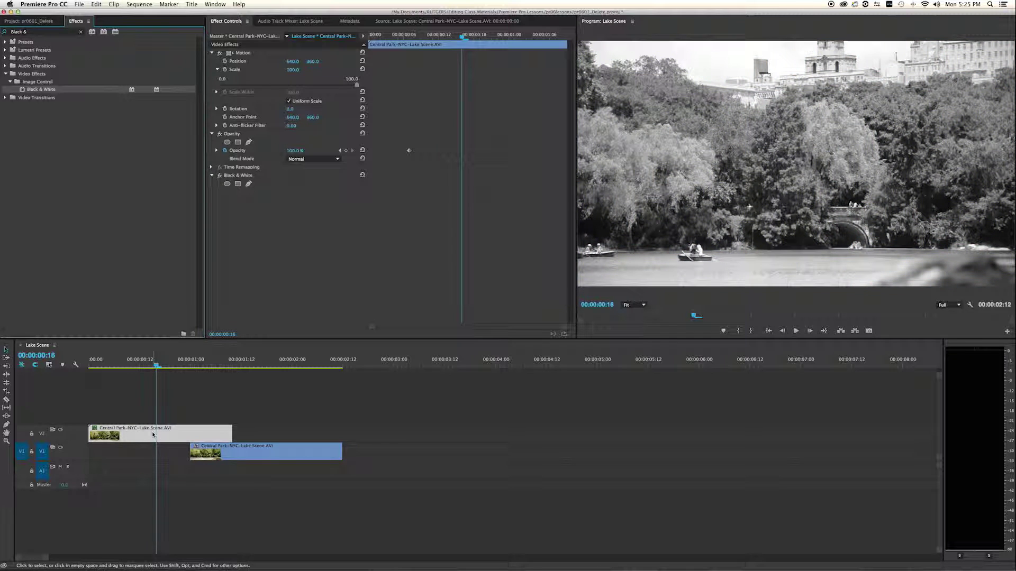
# Collapse the V2 clip's Motion and Opacity properties and scrub the sequence to 00:00:01:13 to compare both clips
pyautogui.click(231, 175)
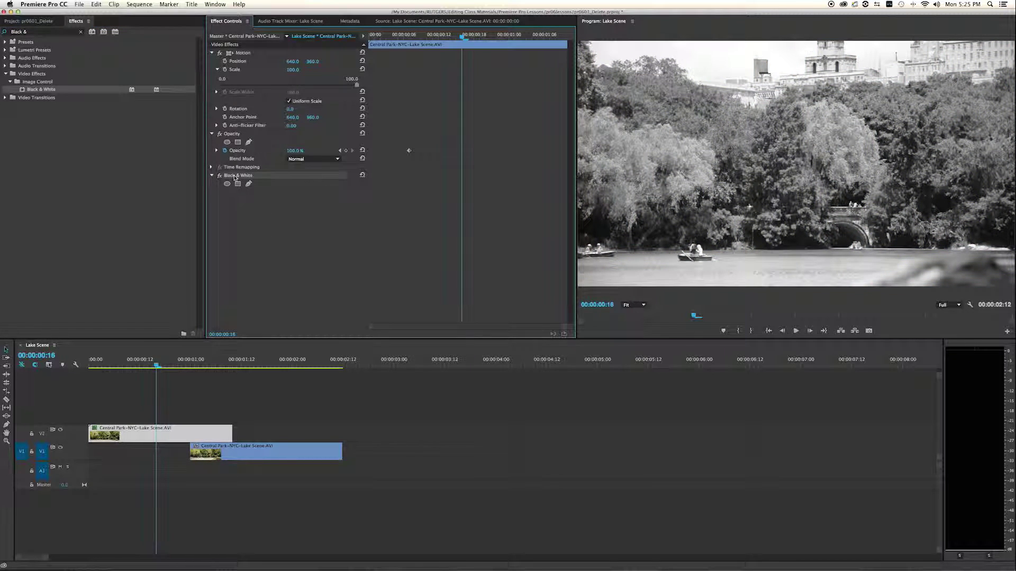
pyautogui.click(211, 52)
pyautogui.click(211, 61)
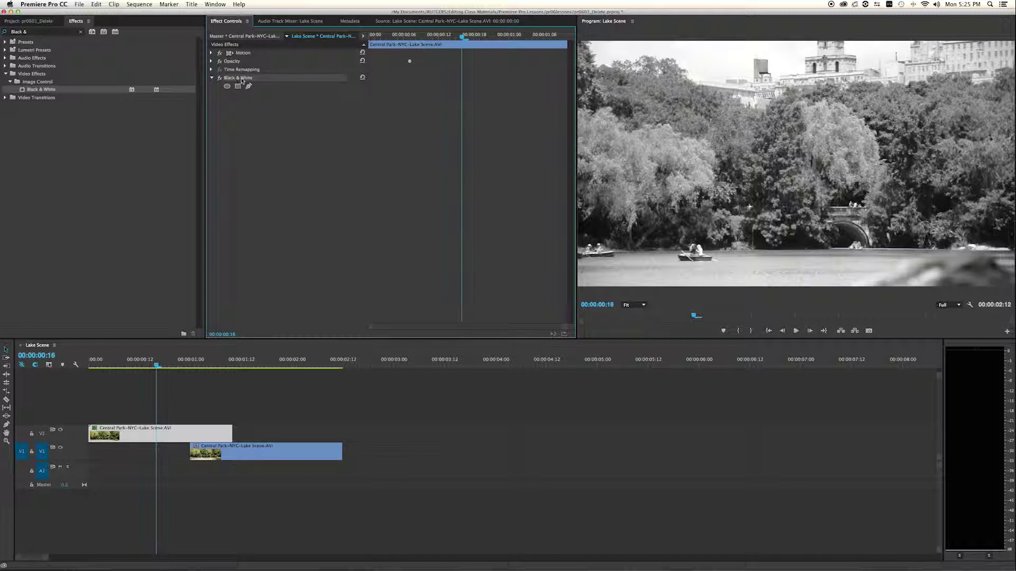
pyautogui.moveTo(175, 365)
pyautogui.mouseDown()
pyautogui.moveTo(252, 374)
pyautogui.moveTo(186, 377)
pyautogui.moveTo(227, 384)
pyautogui.moveTo(211, 387)
pyautogui.moveTo(177, 380)
pyautogui.mouseUp()
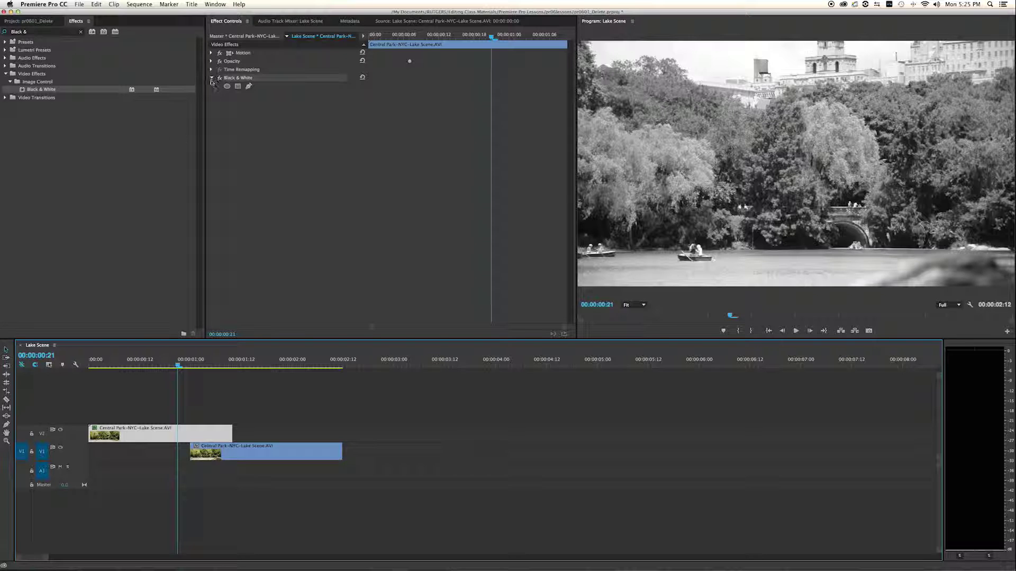
pyautogui.moveTo(159, 373); pyautogui.dragTo(246, 378)
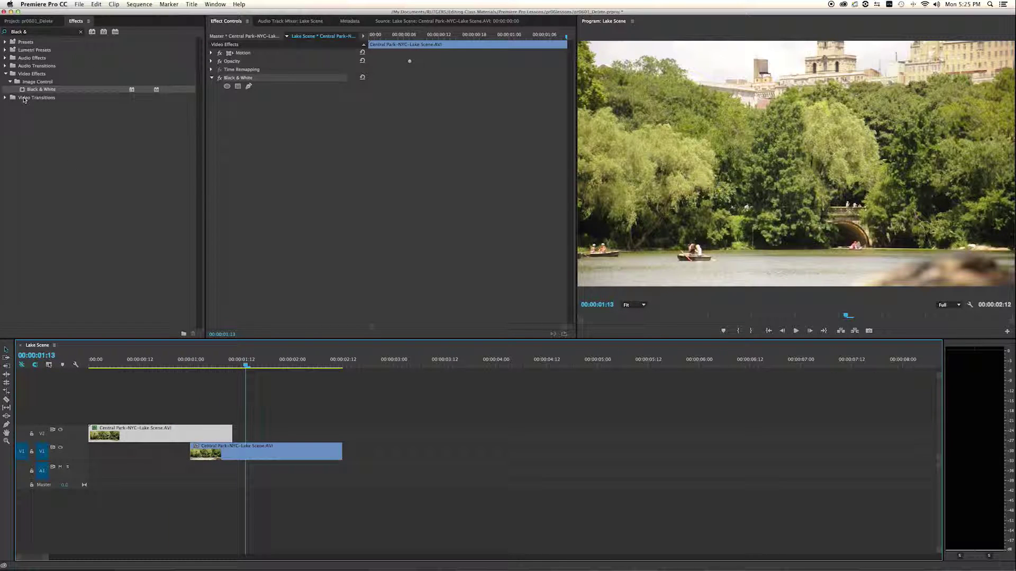
# Clear the effects search and add a Cross Dissolve video transition to the end of the V2 clip
pyautogui.click(4, 100)
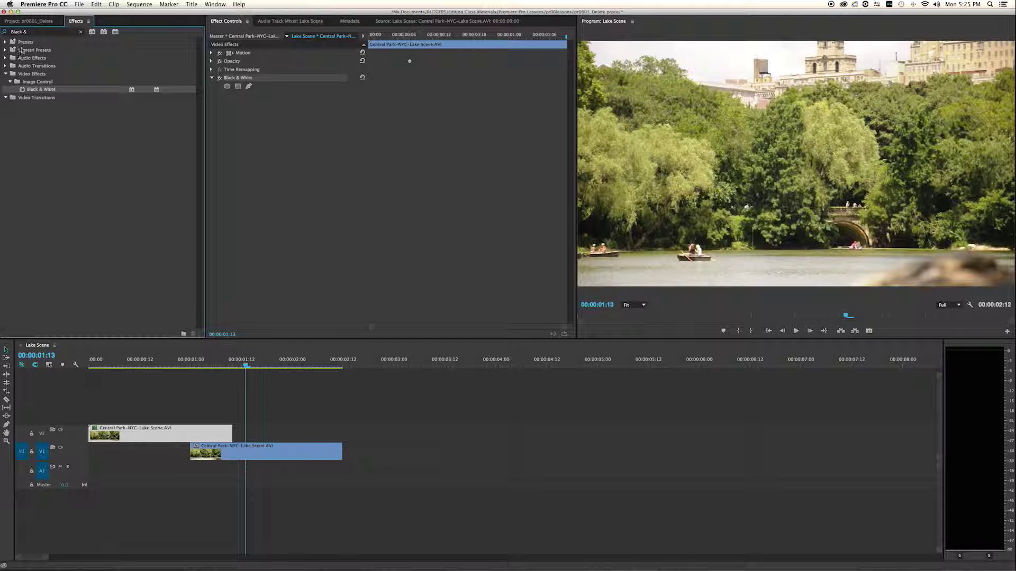
pyautogui.click(2, 29)
pyautogui.press('BackSpace')
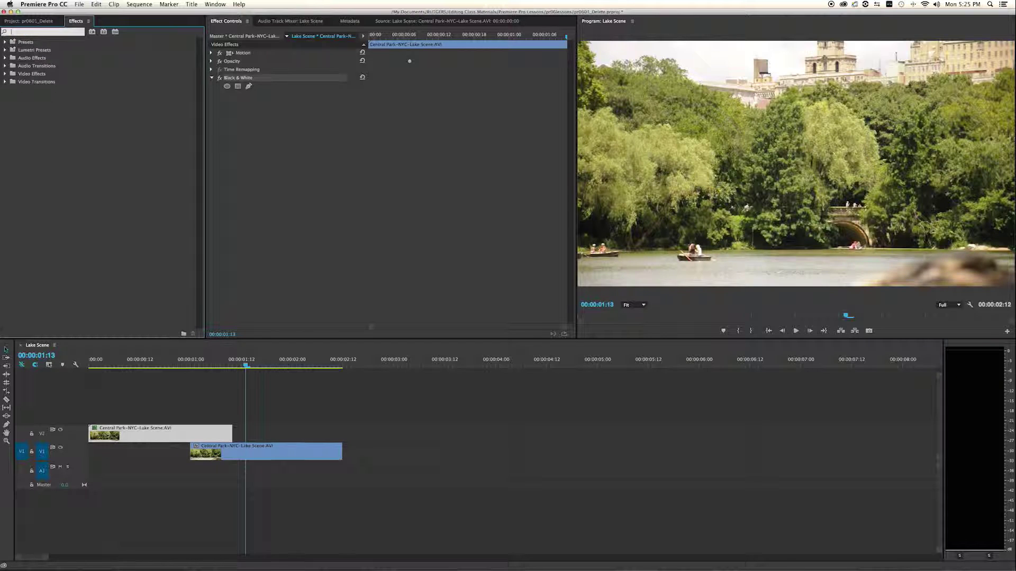
pyautogui.click(5, 82)
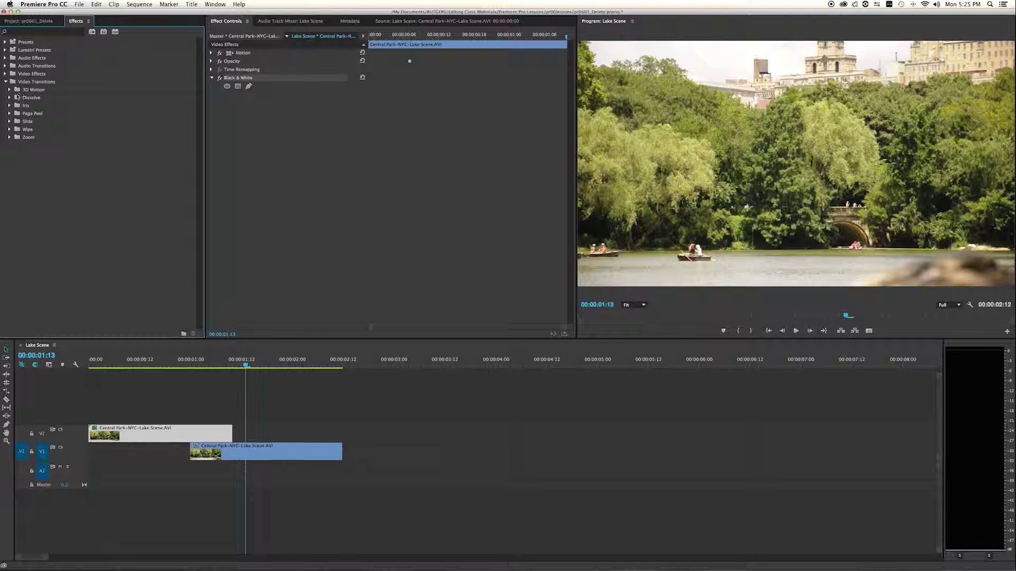
pyautogui.click(10, 98)
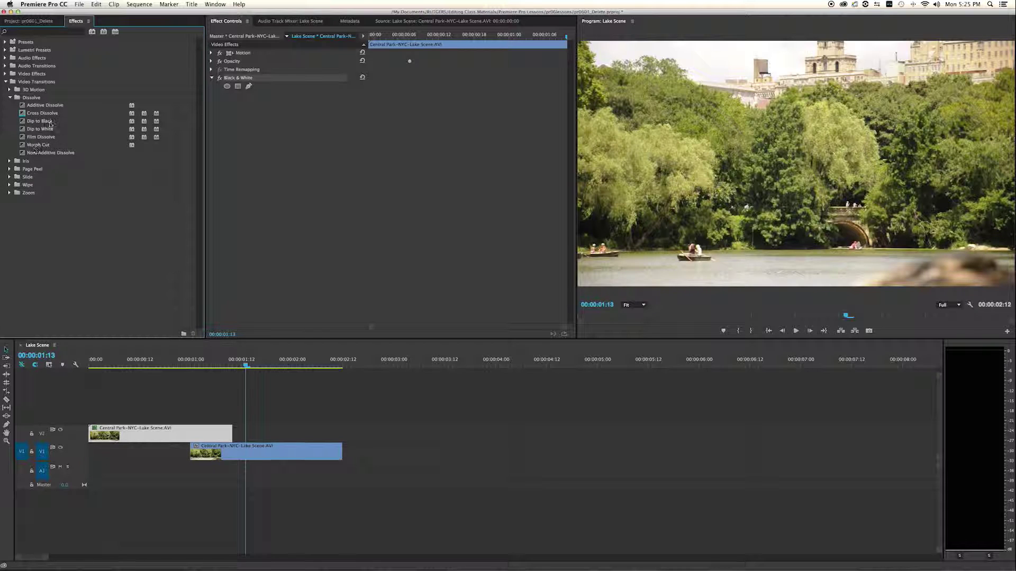
pyautogui.click(22, 114)
pyautogui.moveTo(23, 114); pyautogui.dragTo(231, 439)
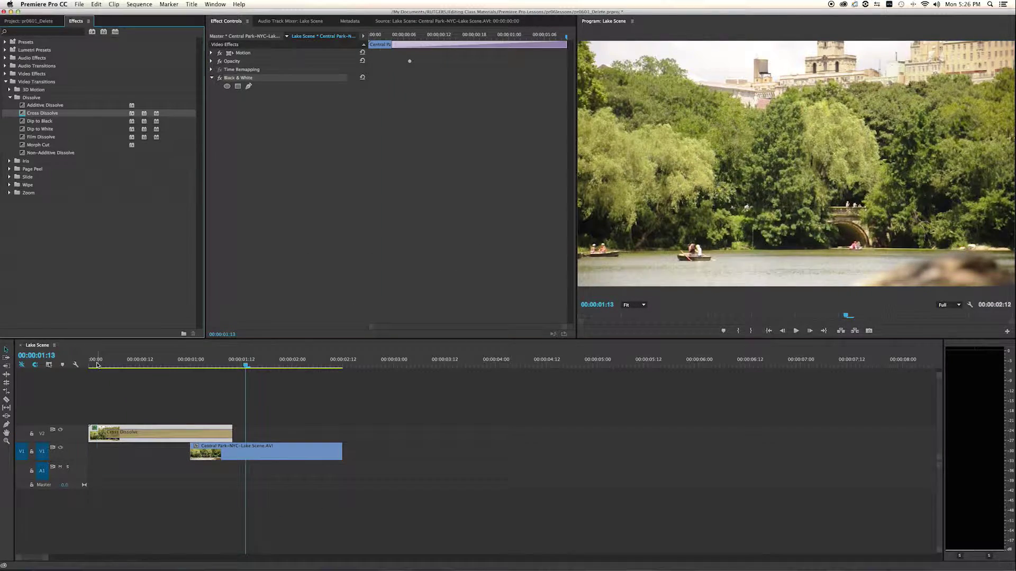
# Shorten the Cross Dissolve so it starts at 00:00:01:00, where the V1 clip begins
pyautogui.click(107, 300)
pyautogui.moveTo(110, 367); pyautogui.dragTo(191, 381)
pyautogui.moveTo(109, 432); pyautogui.dragTo(192, 433)
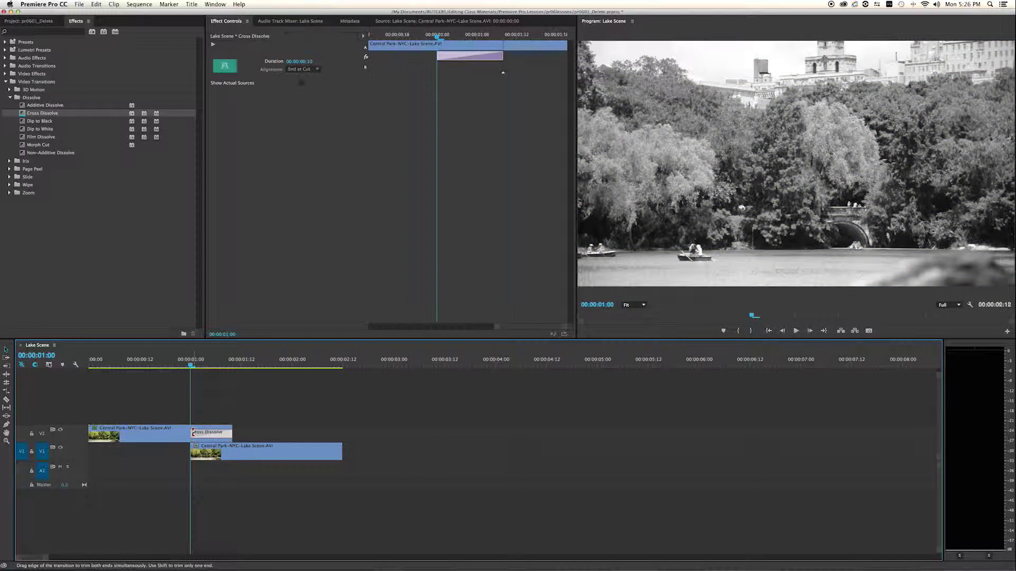
# Scrub through the Cross Dissolve to preview the blend between the clips, ending with the playhead at 00:00:00:16
pyautogui.click(181, 366)
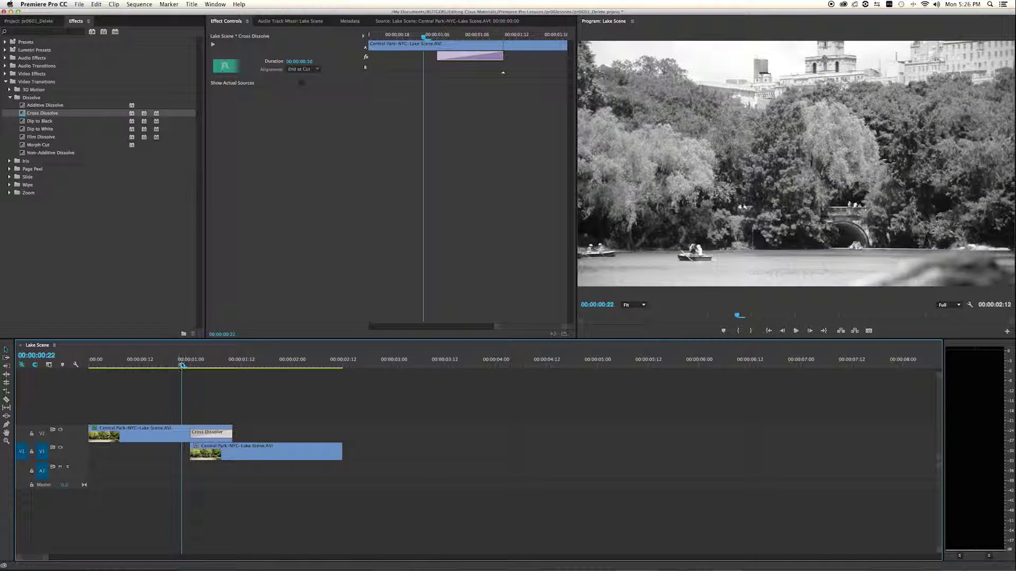
pyautogui.click(190, 366)
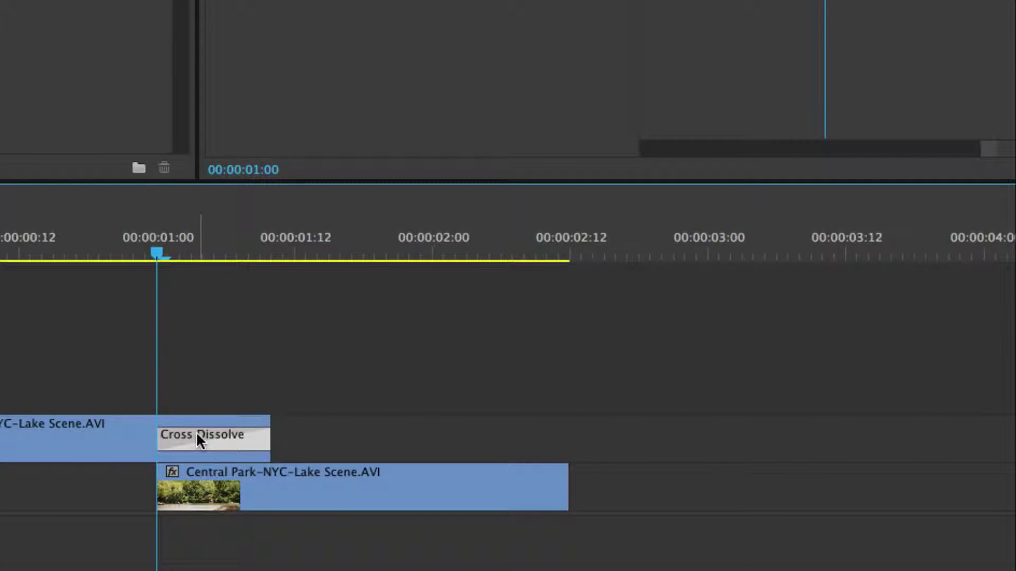
pyautogui.click(229, 496)
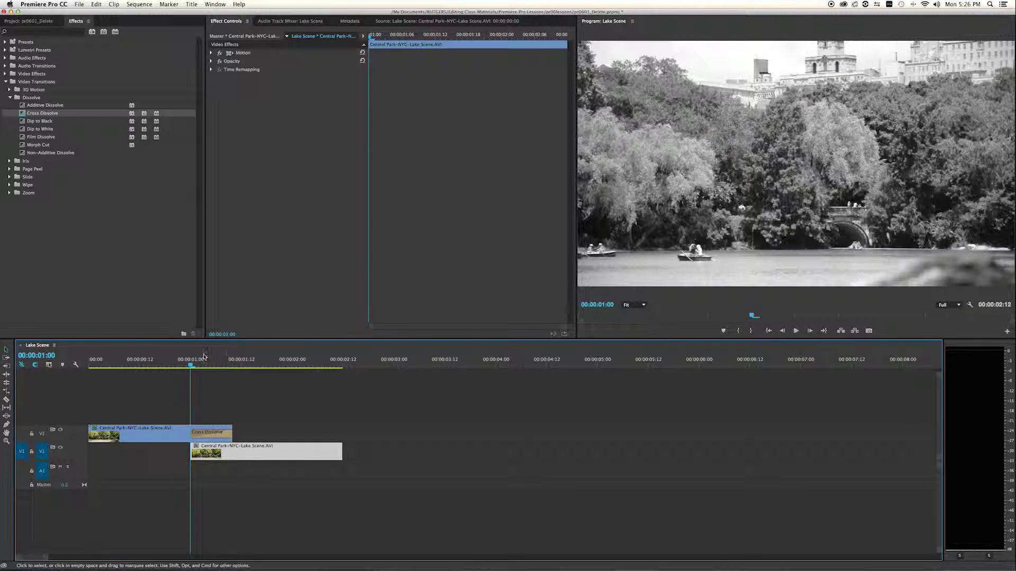
pyautogui.moveTo(188, 366); pyautogui.dragTo(101, 399)
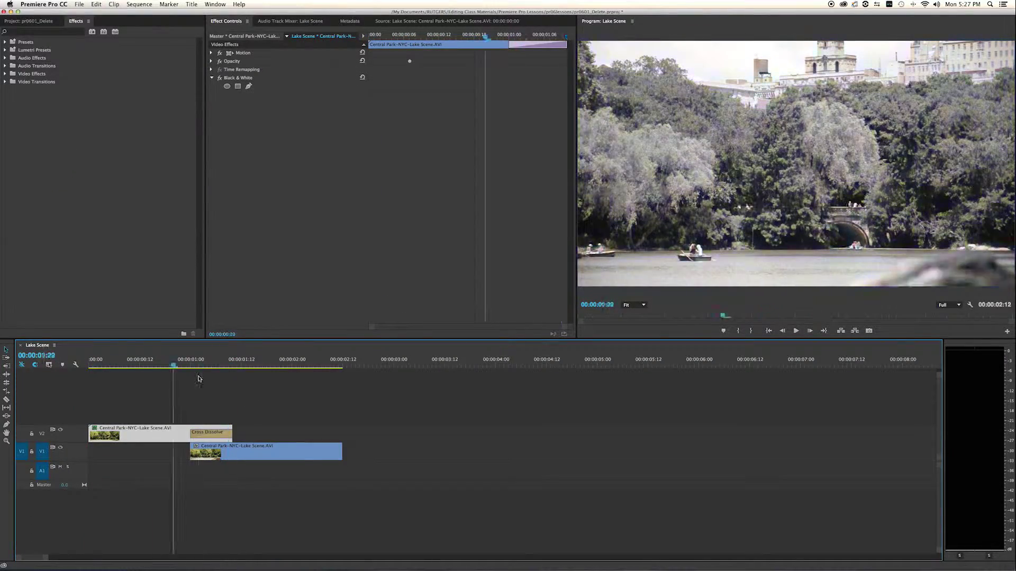
pyautogui.moveTo(199, 379); pyautogui.dragTo(154, 415)
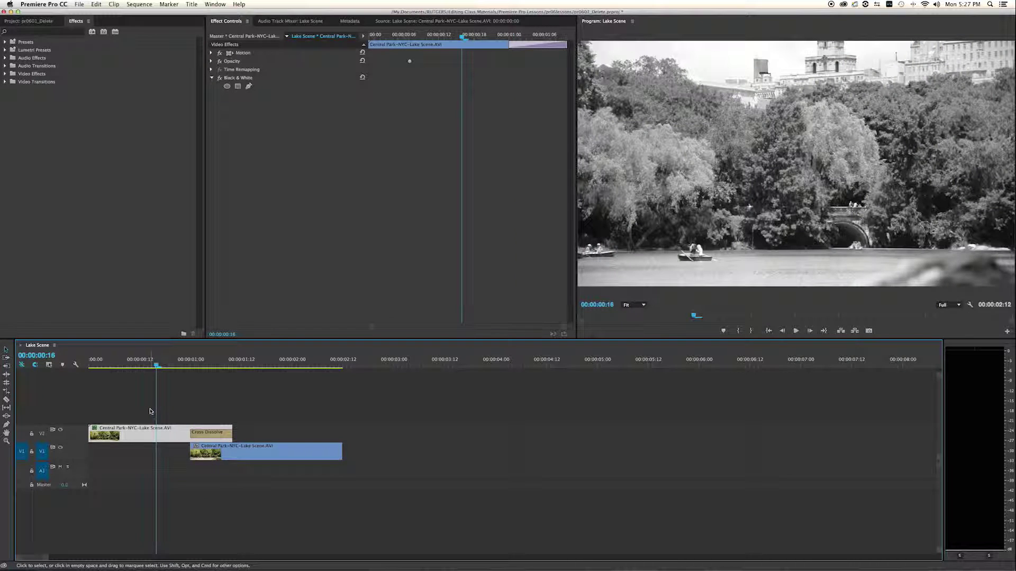
# Search the effects for "Blur" and apply Gaussian Blur to the V2 clip
pyautogui.click(29, 33)
pyautogui.write('Blur')
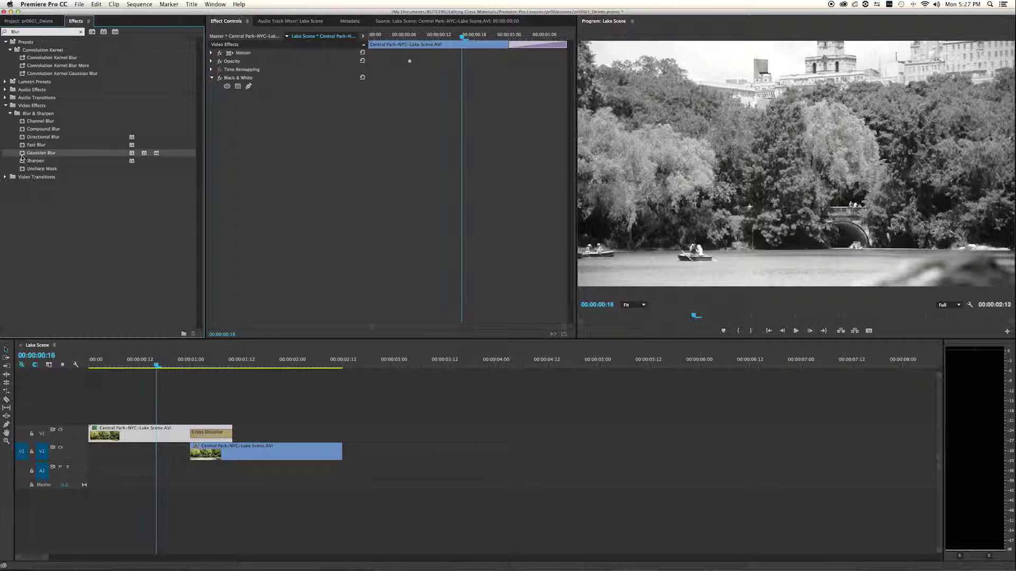
pyautogui.moveTo(22, 157); pyautogui.dragTo(149, 434)
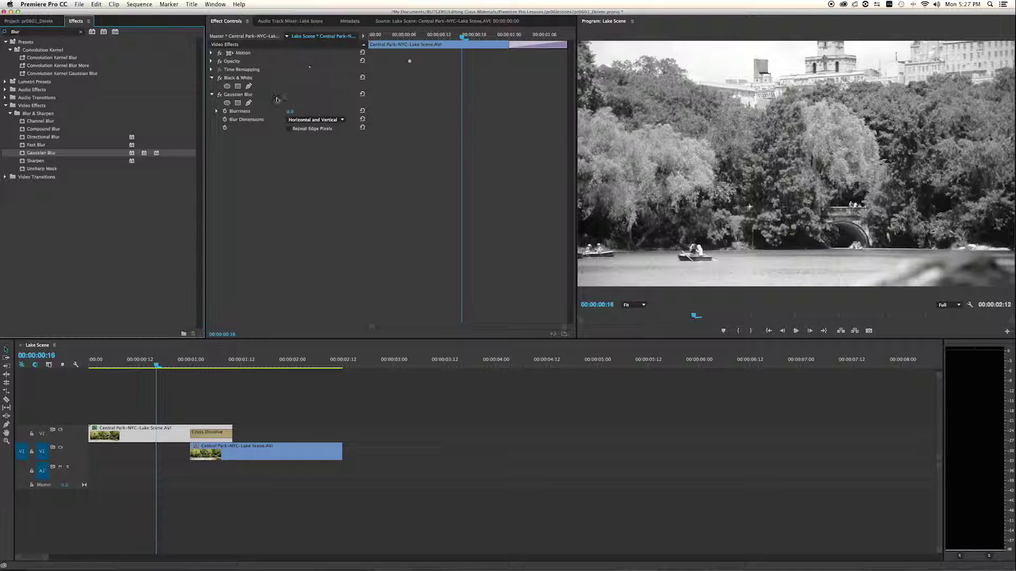
pyautogui.click(236, 96)
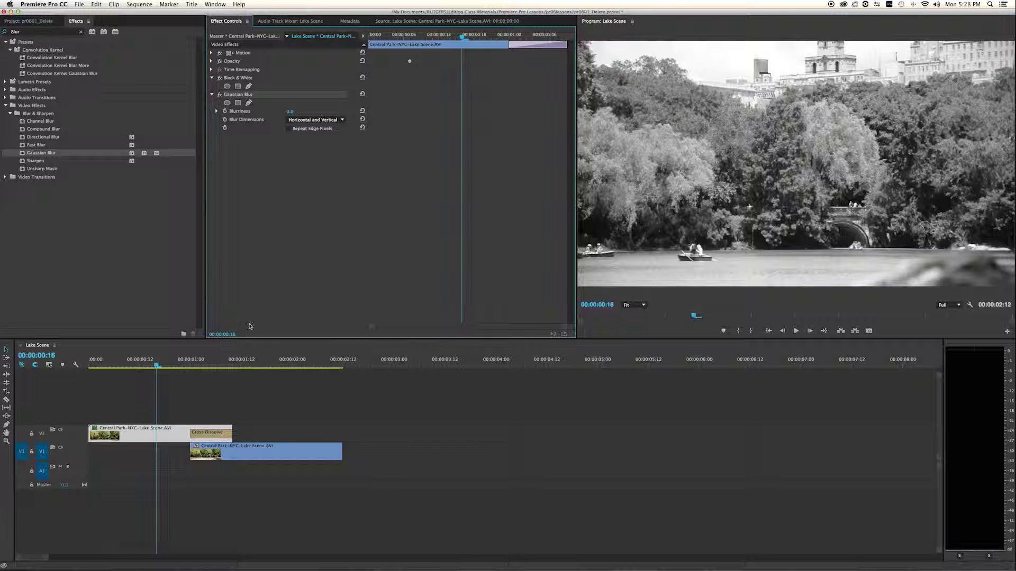
# Raise the Gaussian Blur's Blurriness to about 31.6 and preview the V2 clip at 00:00:00:11
pyautogui.moveTo(159, 366)
pyautogui.mouseDown()
pyautogui.moveTo(176, 366)
pyautogui.moveTo(159, 369)
pyautogui.mouseUp()
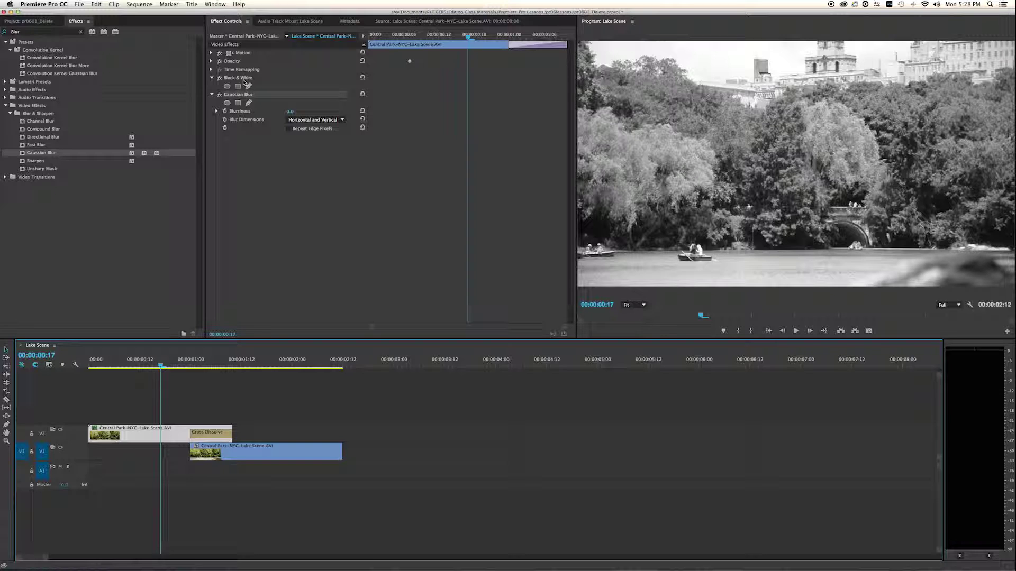
pyautogui.click(216, 111)
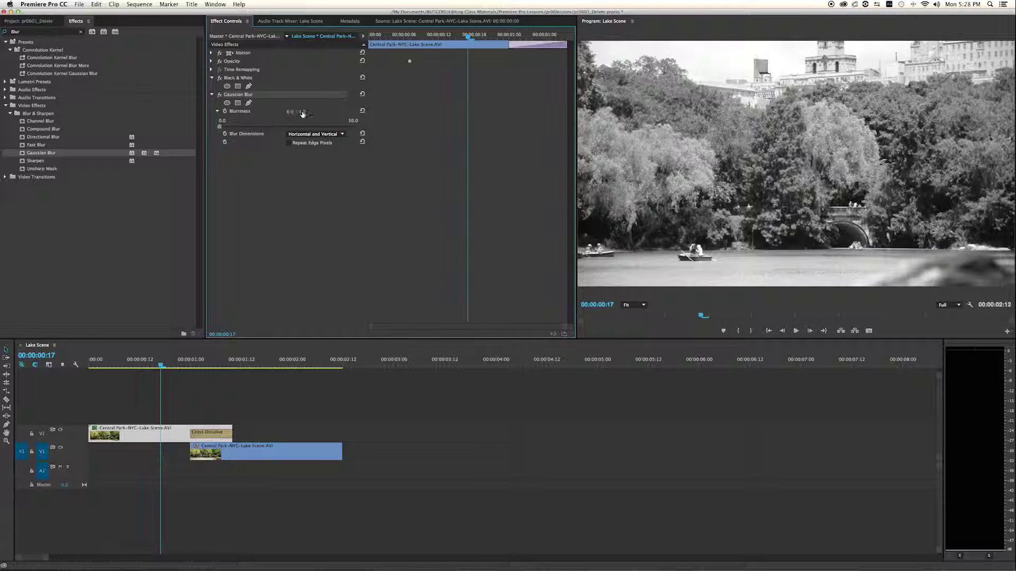
pyautogui.moveTo(220, 127); pyautogui.dragTo(307, 136)
pyautogui.moveTo(163, 373); pyautogui.dragTo(136, 376)
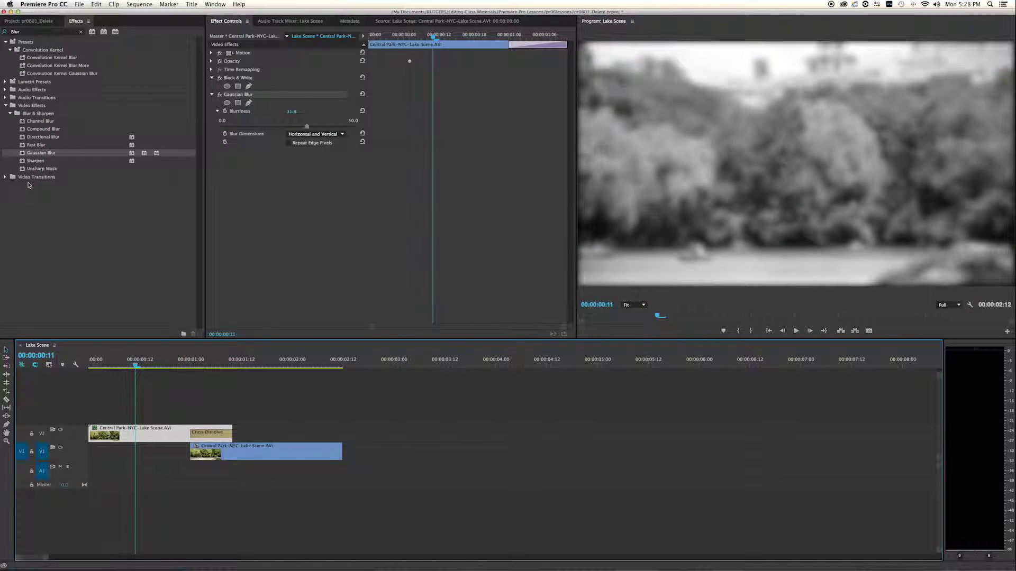
# Collapse the Black & White and Gaussian Blur effects, then expand the Gaussian Blur settings again
pyautogui.click(212, 94)
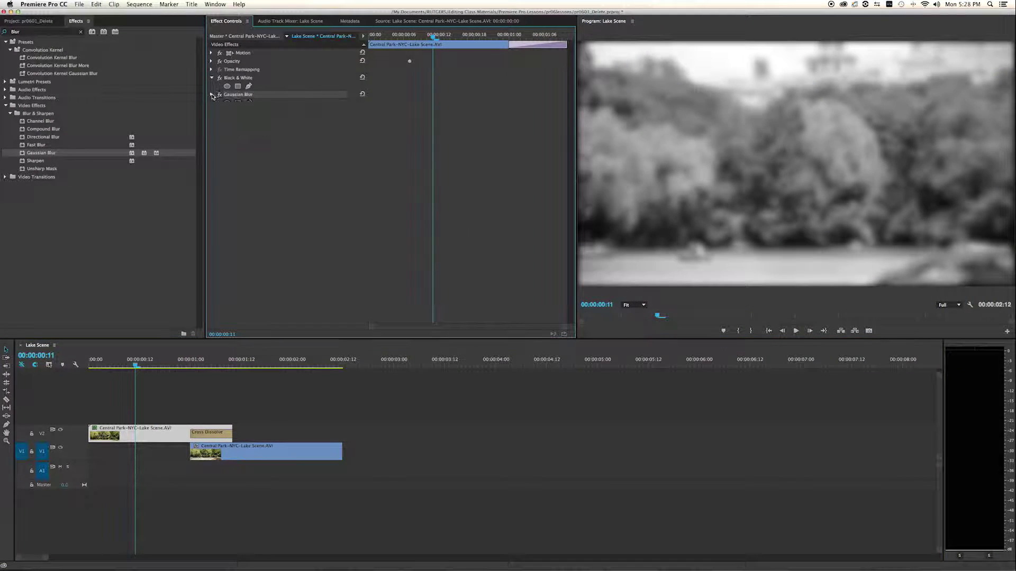
pyautogui.click(211, 78)
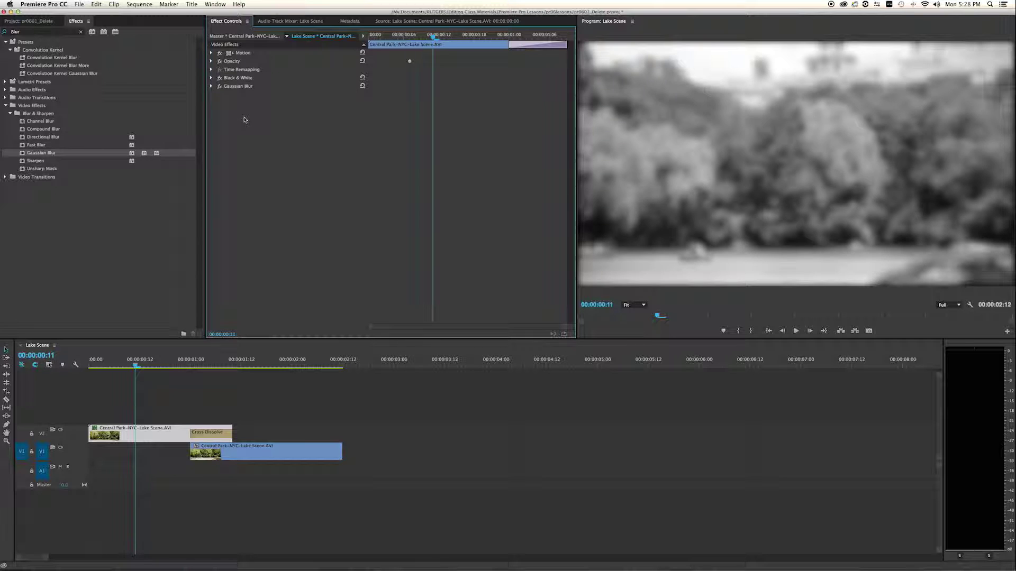
pyautogui.click(212, 87)
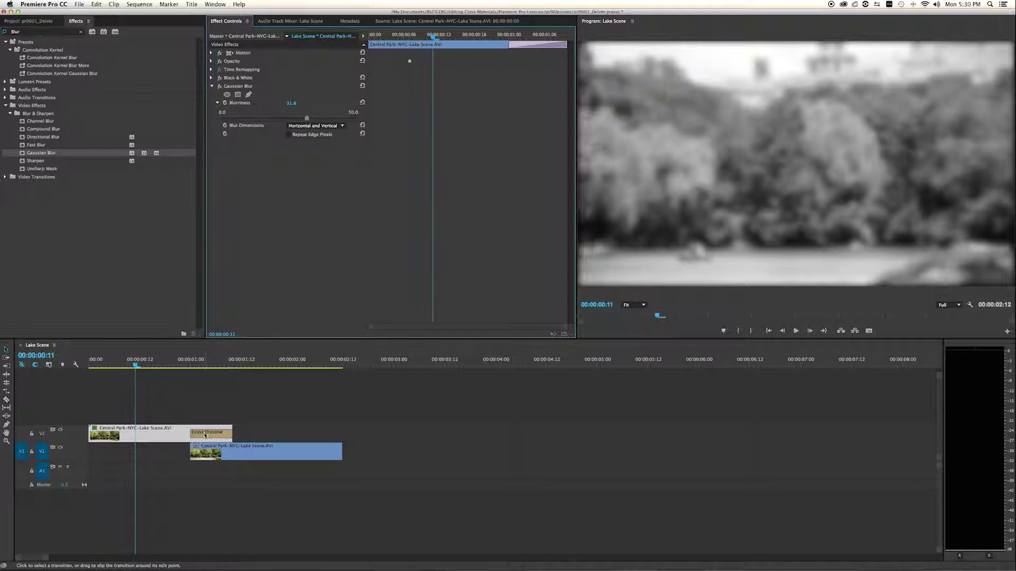
# Preview the Cross Dissolve at 00:00:01:03 and delete it from the V2 clip
pyautogui.click(317, 394)
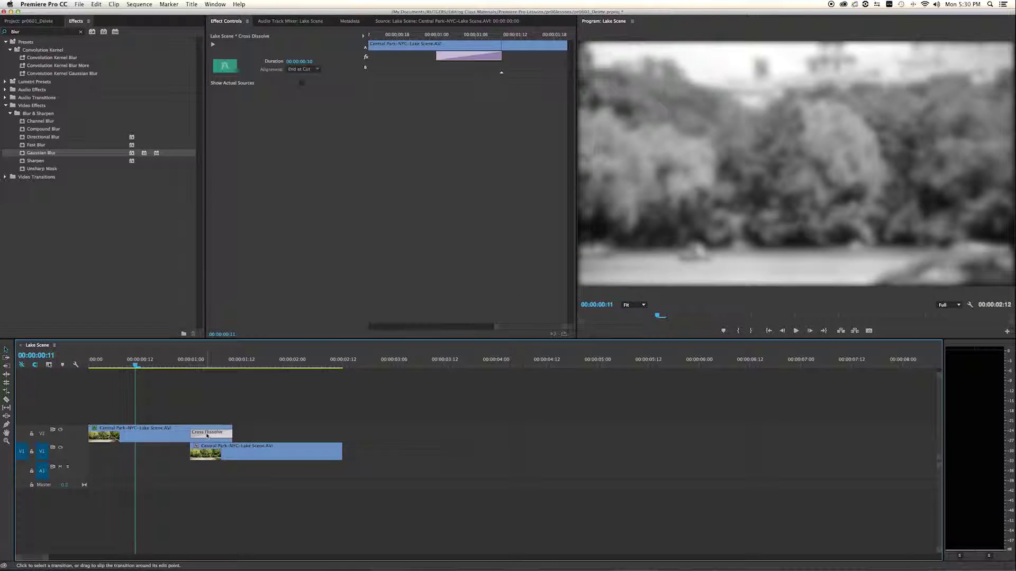
pyautogui.moveTo(198, 365)
pyautogui.mouseDown()
pyautogui.moveTo(228, 372)
pyautogui.moveTo(161, 373)
pyautogui.moveTo(273, 379)
pyautogui.moveTo(204, 377)
pyautogui.mouseUp()
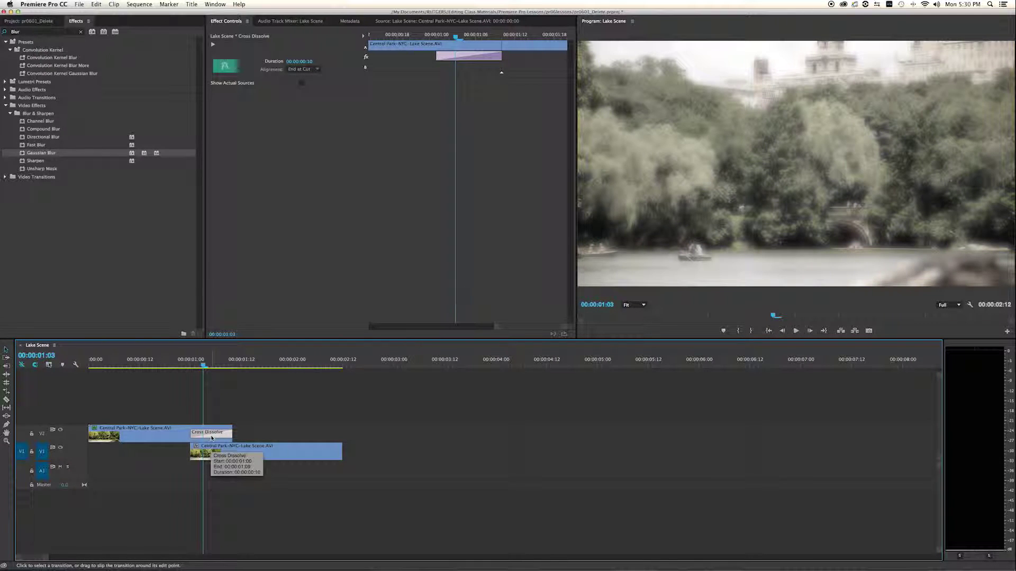
pyautogui.press('Delete')
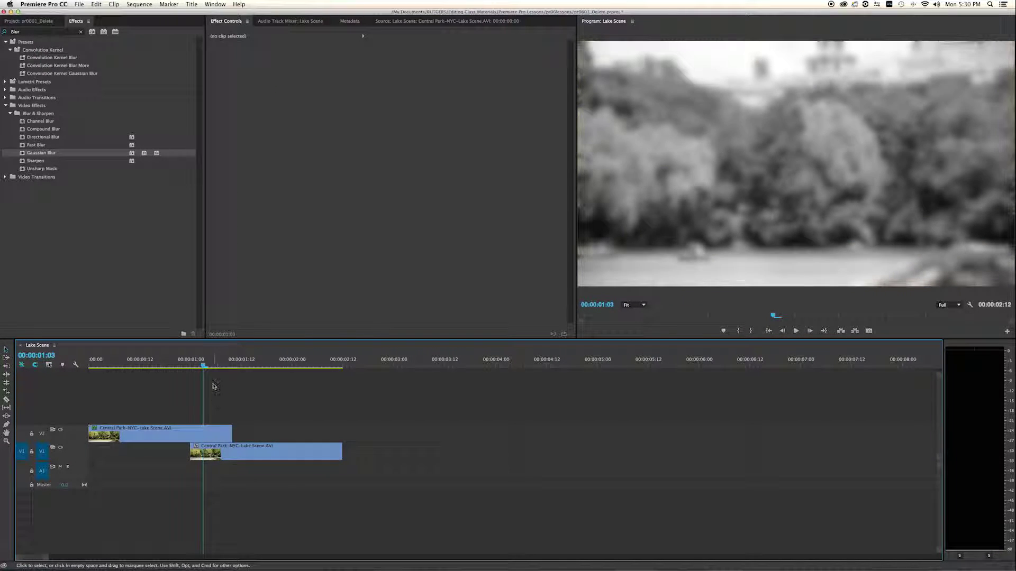
# Turn on the display of video keyframes in the timeline, then select the V2 clip and expand the V2 track
pyautogui.moveTo(219, 371)
pyautogui.mouseDown()
pyautogui.moveTo(242, 372)
pyautogui.moveTo(204, 380)
pyautogui.mouseUp()
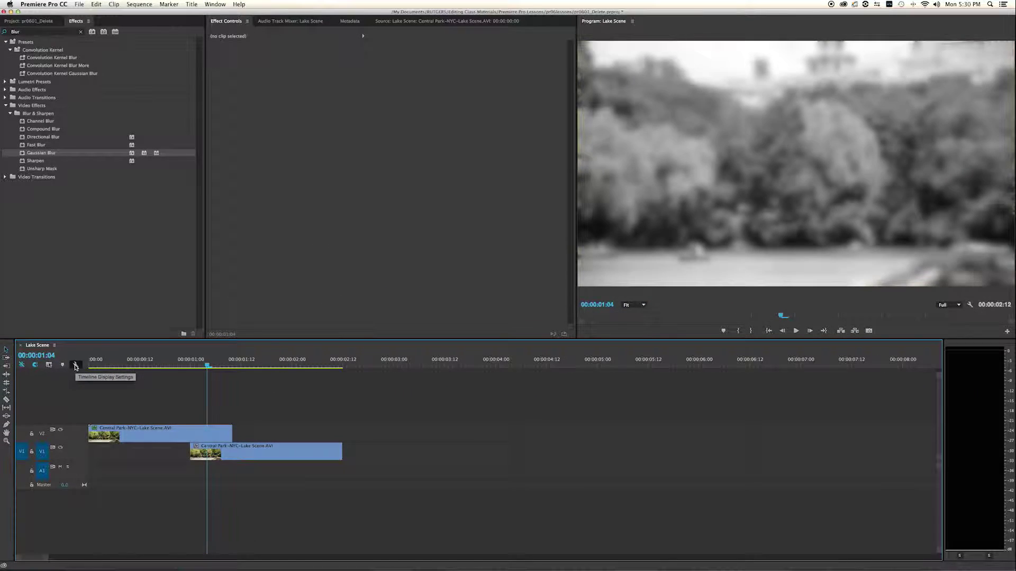
pyautogui.click(76, 362)
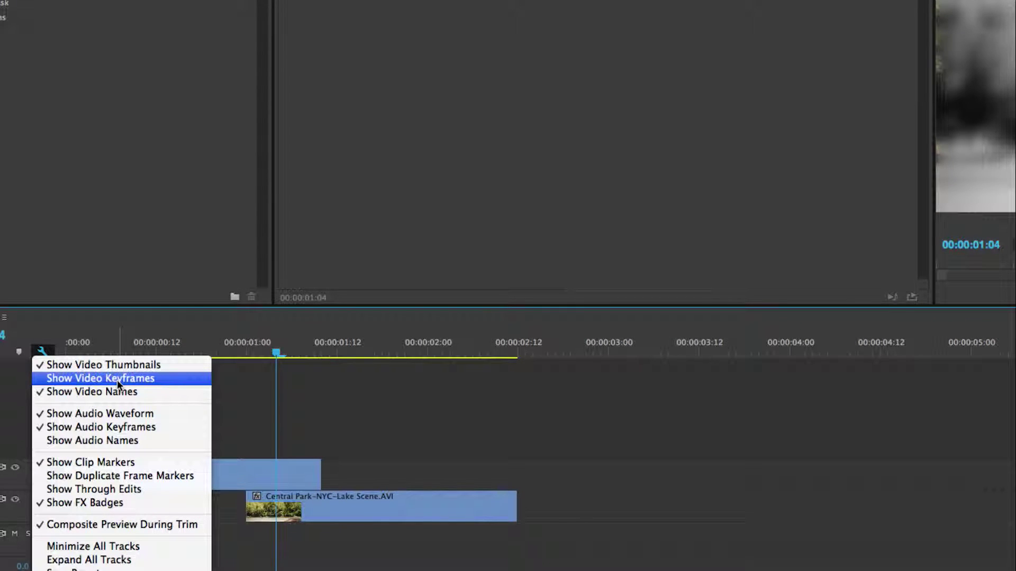
pyautogui.click(117, 380)
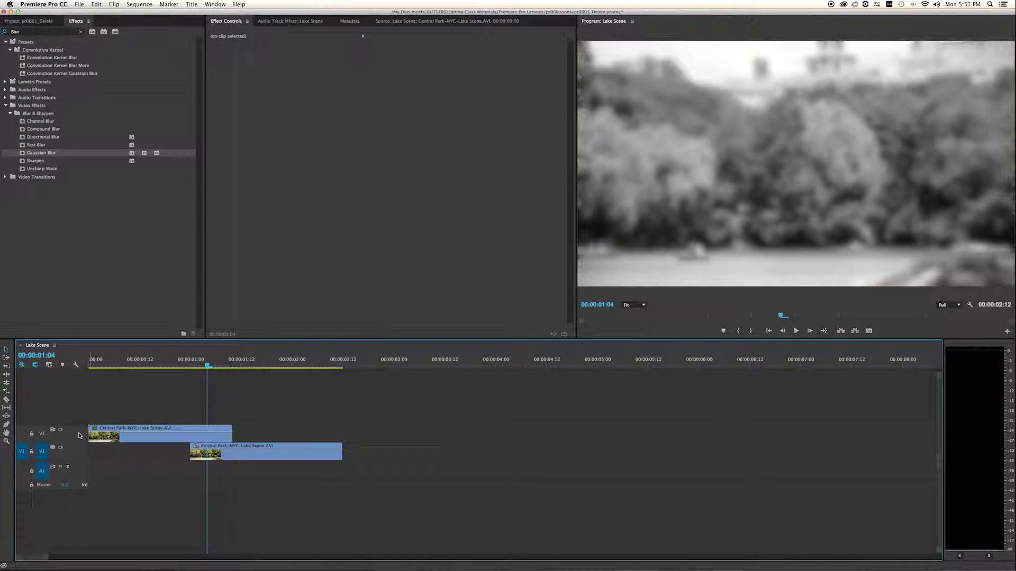
pyautogui.click(193, 436)
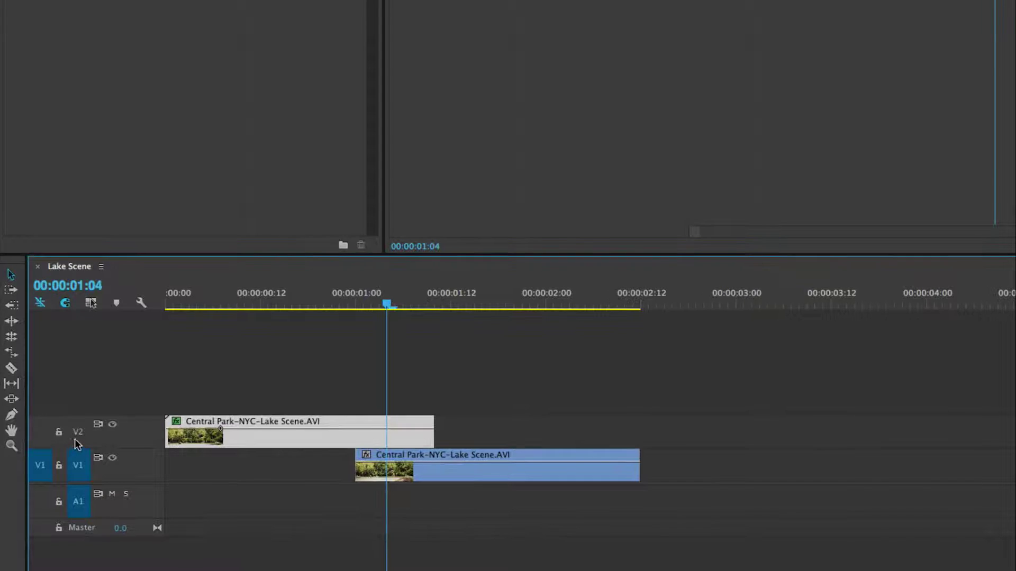
pyautogui.doubleClick(152, 447)
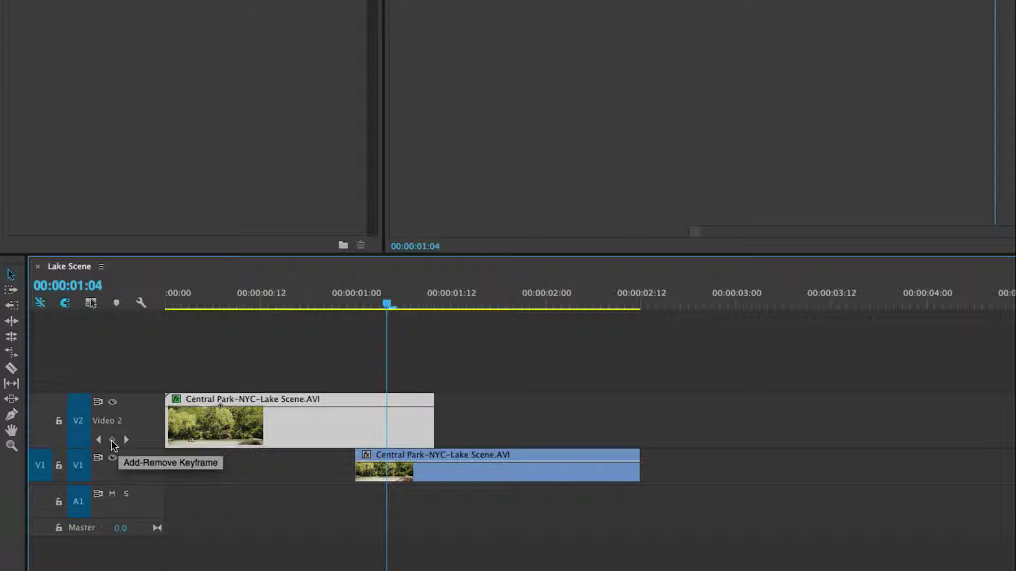
# Add an opacity keyframe to the V2 clip at 00:00:01:00
pyautogui.moveTo(386, 303); pyautogui.dragTo(357, 307)
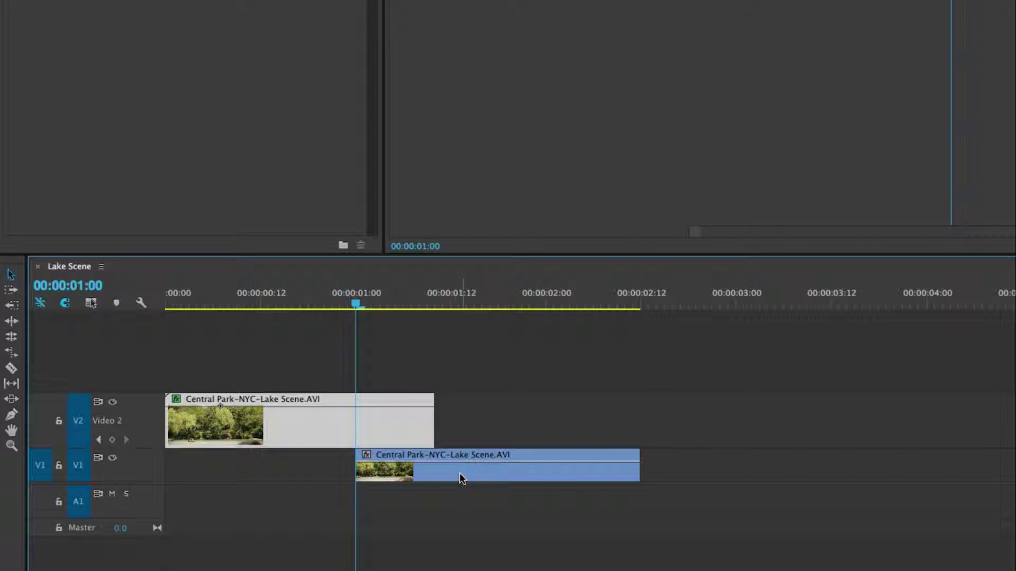
pyautogui.moveTo(459, 473)
pyautogui.click(113, 440)
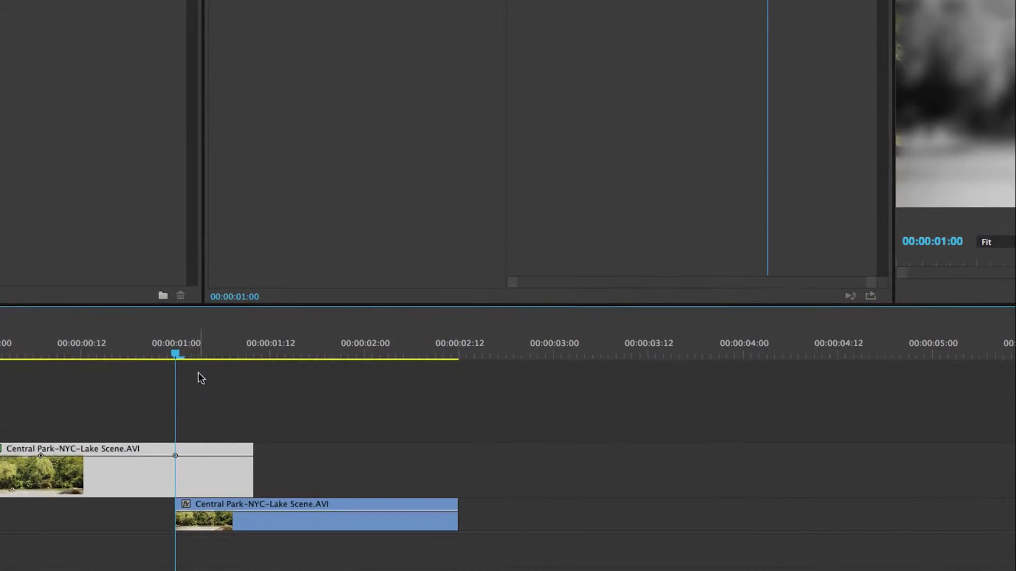
# Add a V2 opacity keyframe at 00:00:01:09, lower it to the minimum, and preview the fade up to 00:00:01:06
pyautogui.moveTo(177, 355); pyautogui.dragTo(247, 360)
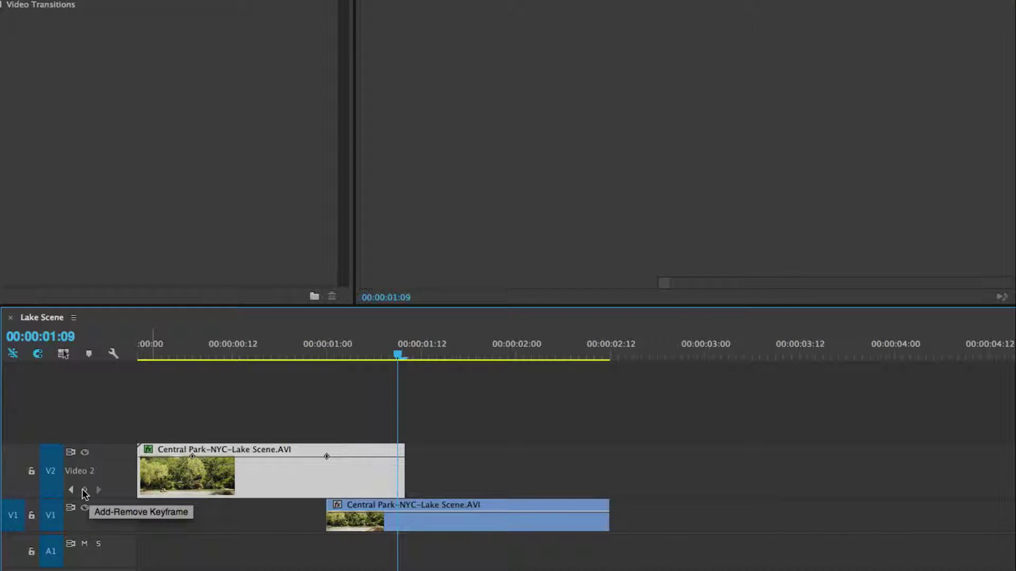
pyautogui.click(85, 492)
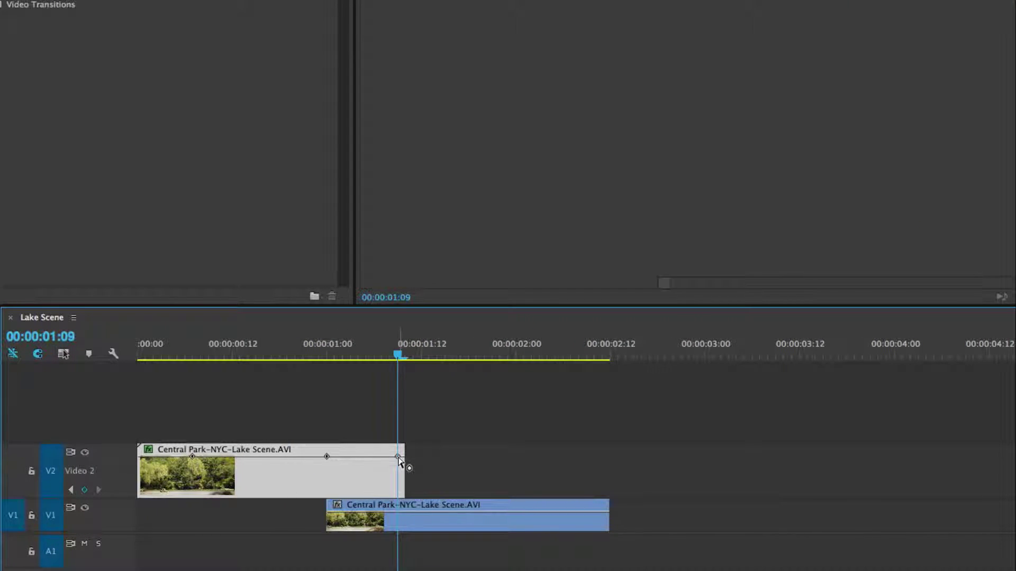
pyautogui.moveTo(398, 460)
pyautogui.moveTo(399, 459); pyautogui.dragTo(401, 543)
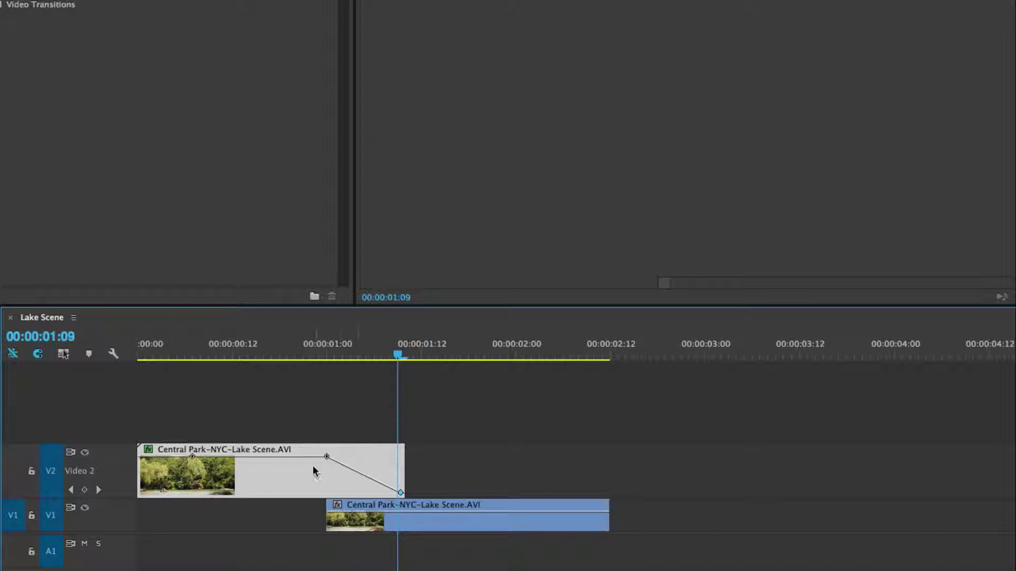
pyautogui.click(329, 358)
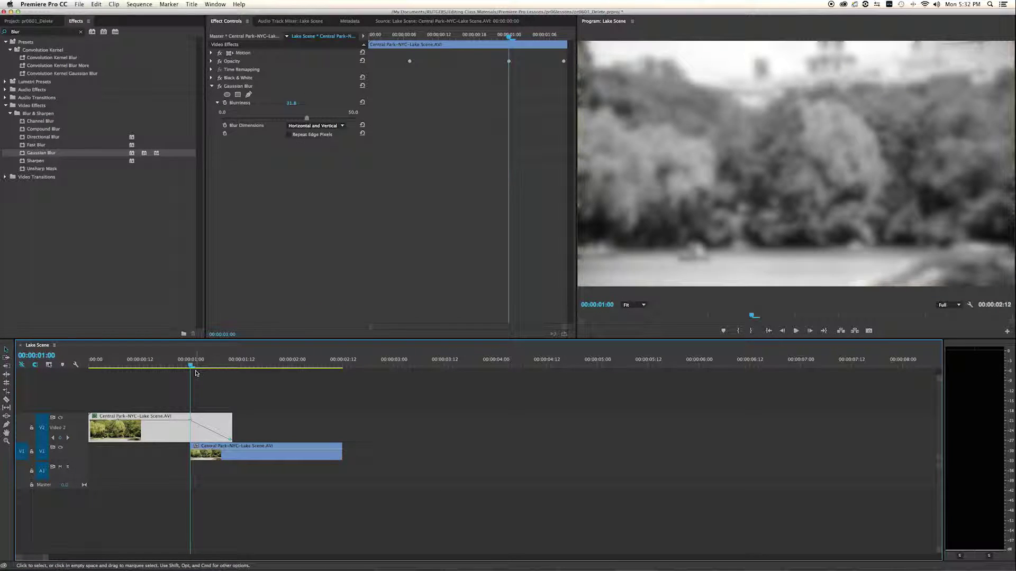
pyautogui.moveTo(191, 366); pyautogui.dragTo(217, 383)
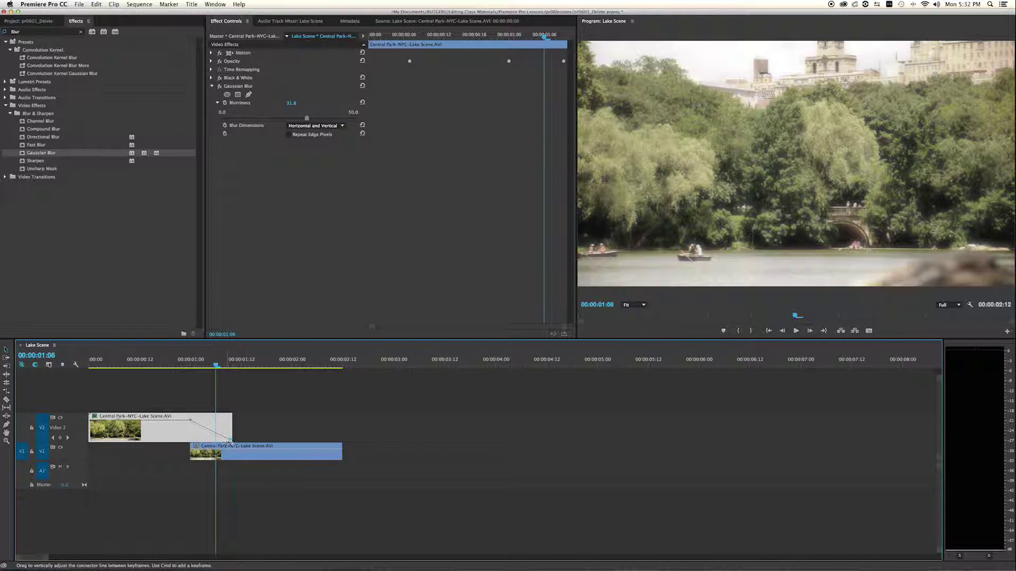
# Try raising the V2 clip's last opacity keyframe to full, lower it again, and preview the fade from 00:00:01:00
pyautogui.moveTo(230, 441); pyautogui.dragTo(227, 420)
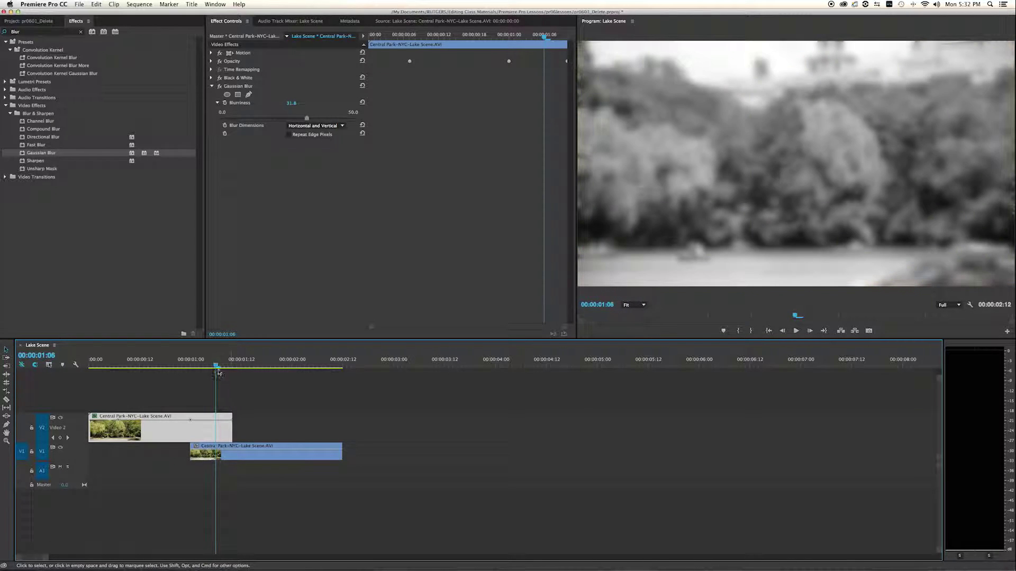
pyautogui.press('Right')
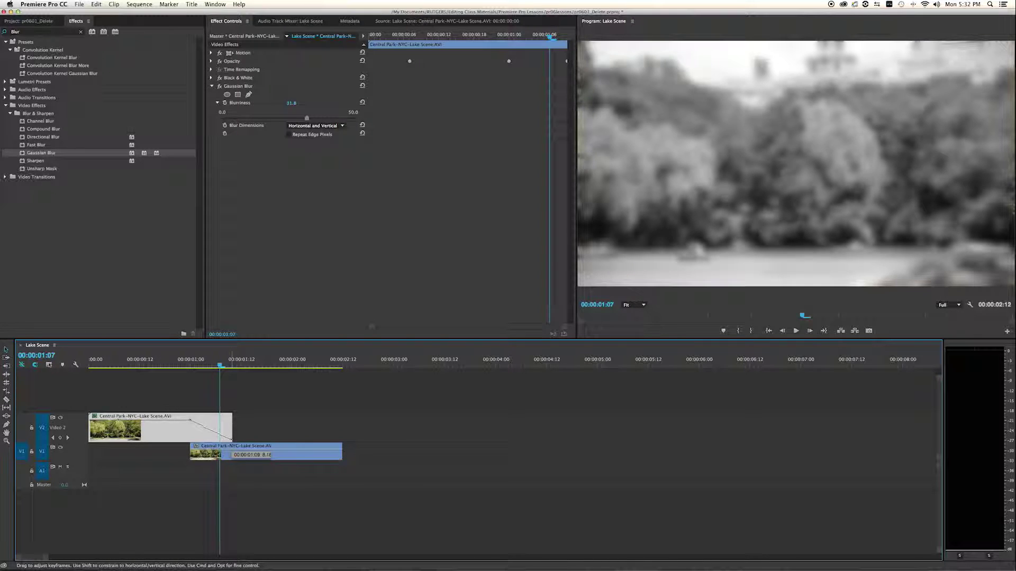
pyautogui.moveTo(220, 366); pyautogui.dragTo(190, 381)
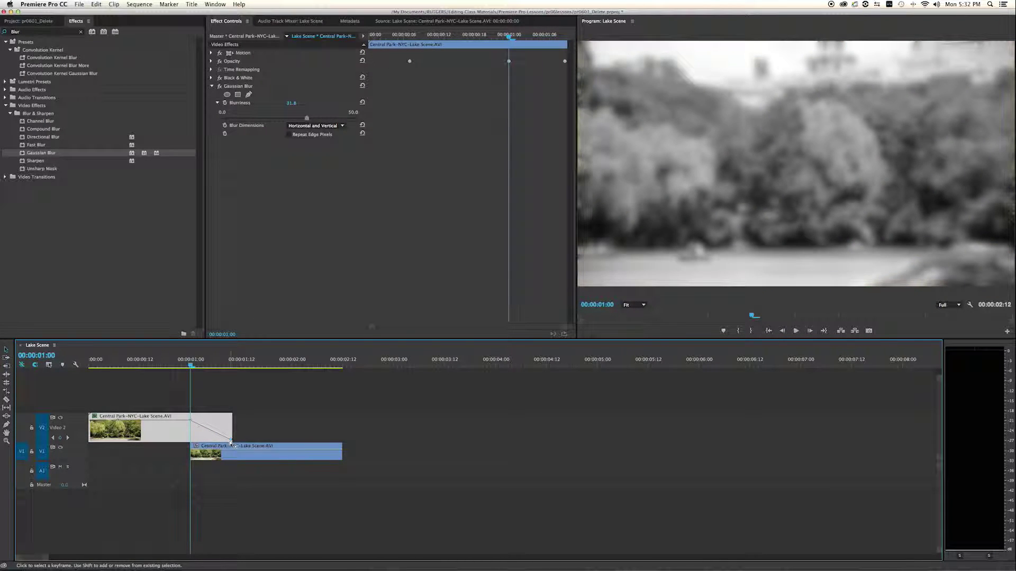
pyautogui.moveTo(190, 368); pyautogui.dragTo(218, 389)
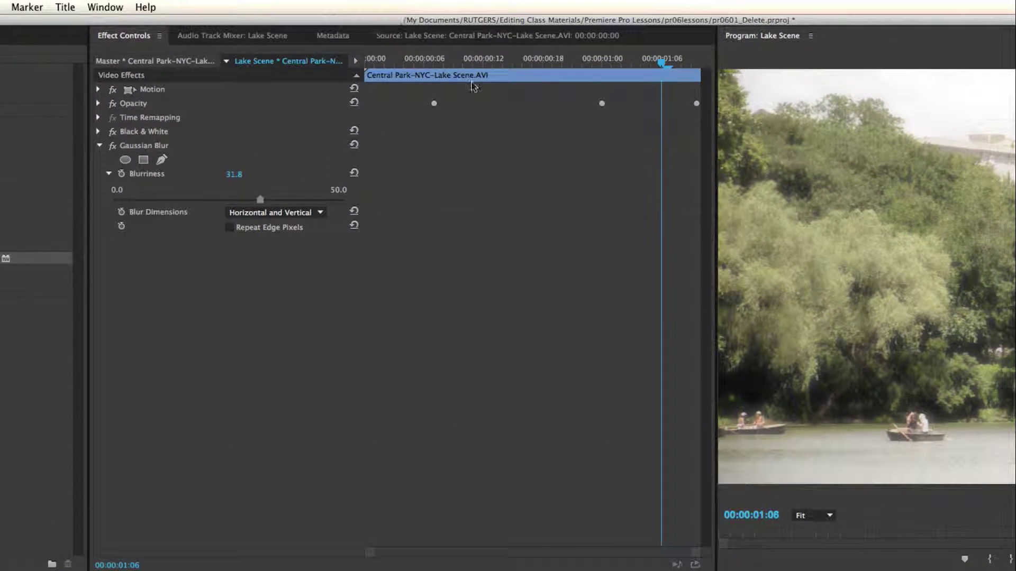
# Expand the V2 clip's Opacity settings and preview the opacity values at 00:00:01:00 and 00:00:01:19
pyautogui.click(98, 104)
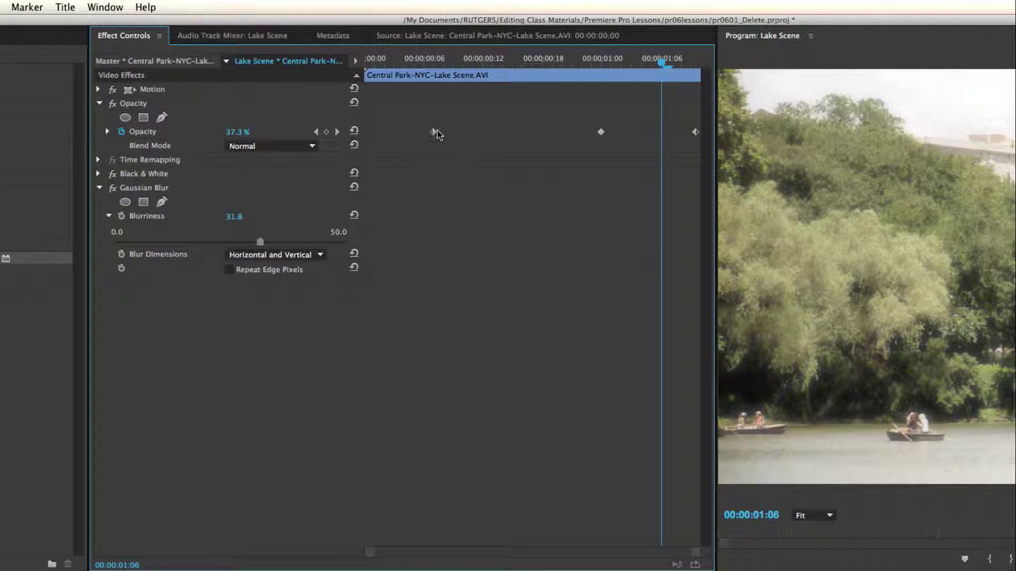
pyautogui.moveTo(662, 64); pyautogui.dragTo(601, 87)
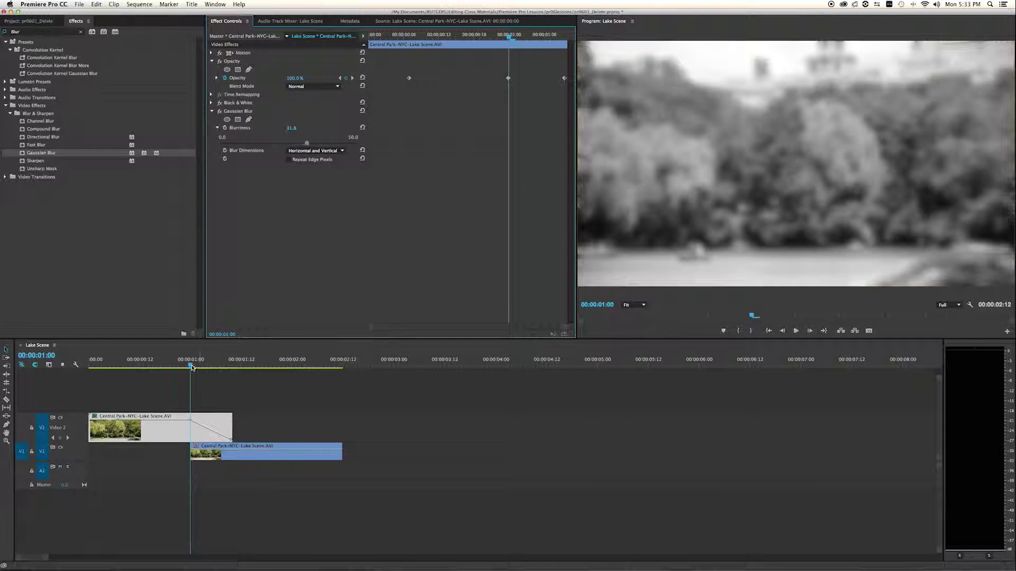
pyautogui.moveTo(190, 366); pyautogui.dragTo(272, 388)
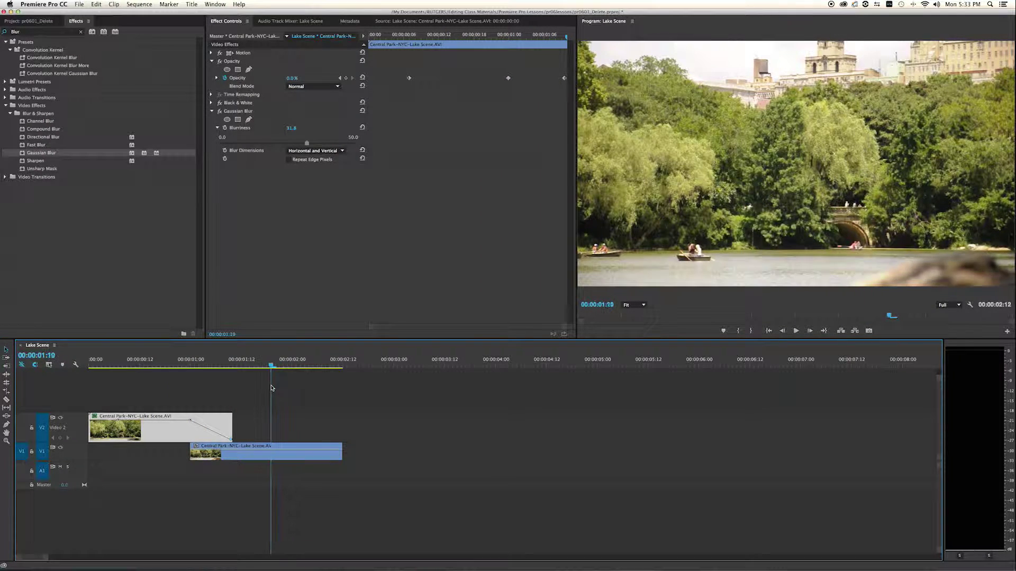
# Expand the V2 clip's Motion settings and enable keyframing for Scale at 00:00:01:19
pyautogui.click(213, 53)
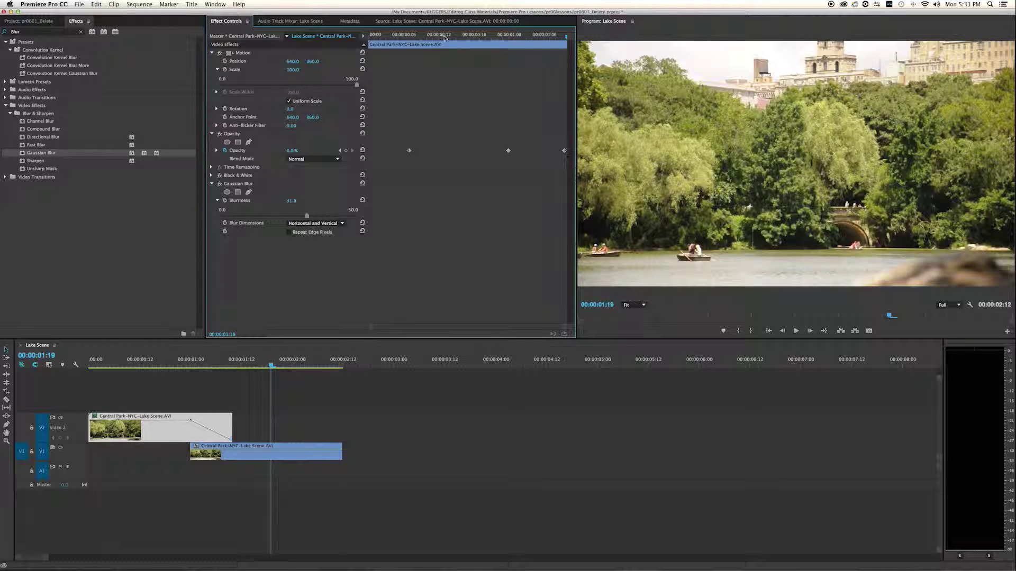
pyautogui.moveTo(271, 365)
pyautogui.mouseDown()
pyautogui.moveTo(249, 372)
pyautogui.moveTo(280, 373)
pyautogui.moveTo(269, 377)
pyautogui.mouseUp()
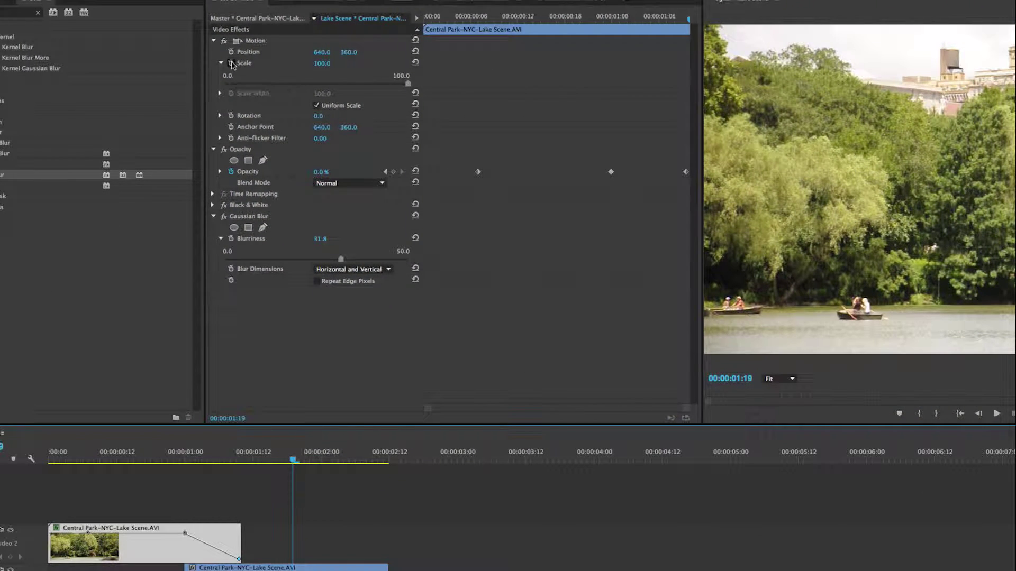
pyautogui.click(231, 64)
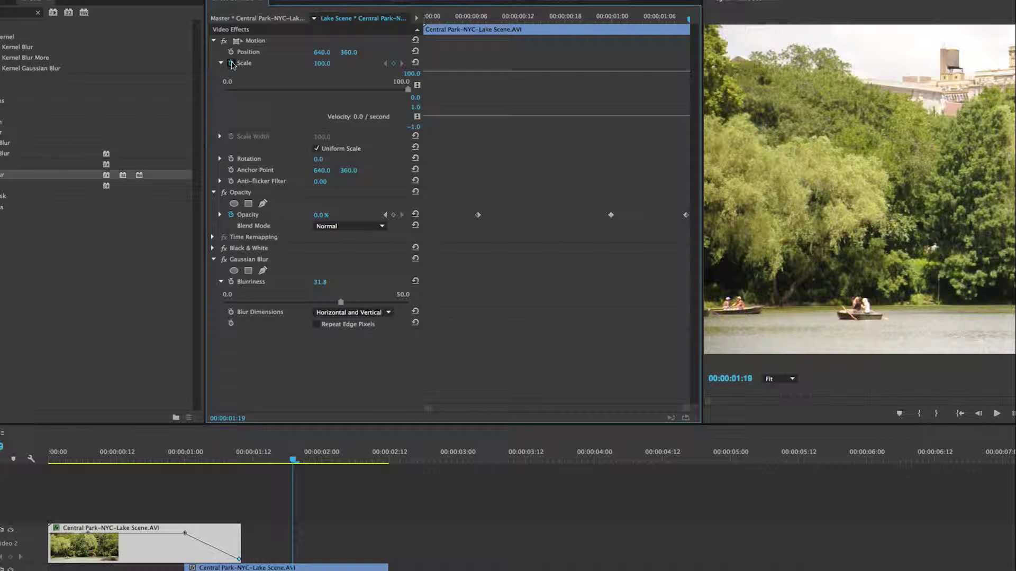
# Select the V1 clip, expand its Motion settings in Effect Controls, and enable Scale keyframing at 00:00:01:19
pyautogui.doubleClick(297, 554)
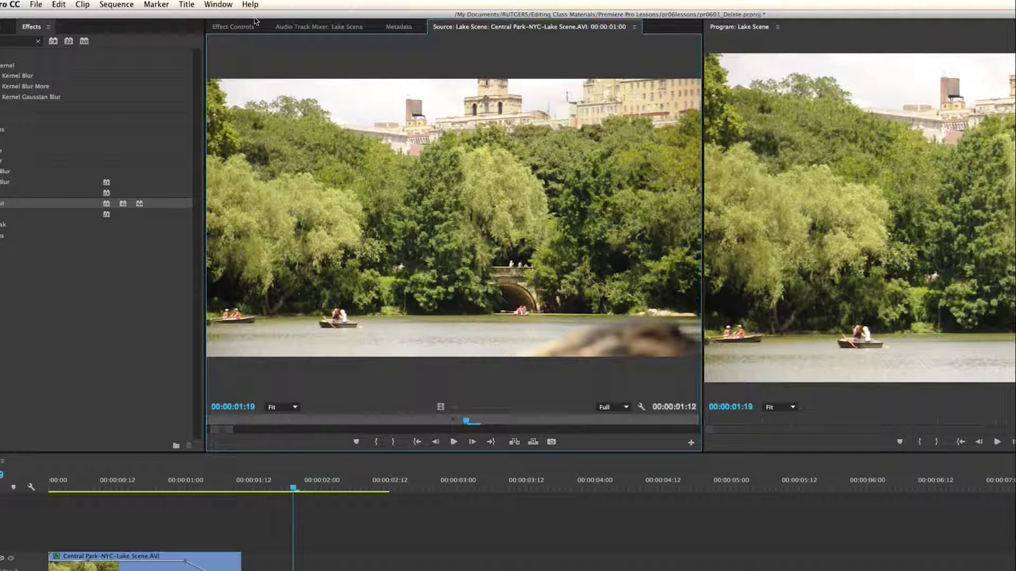
pyautogui.click(239, 26)
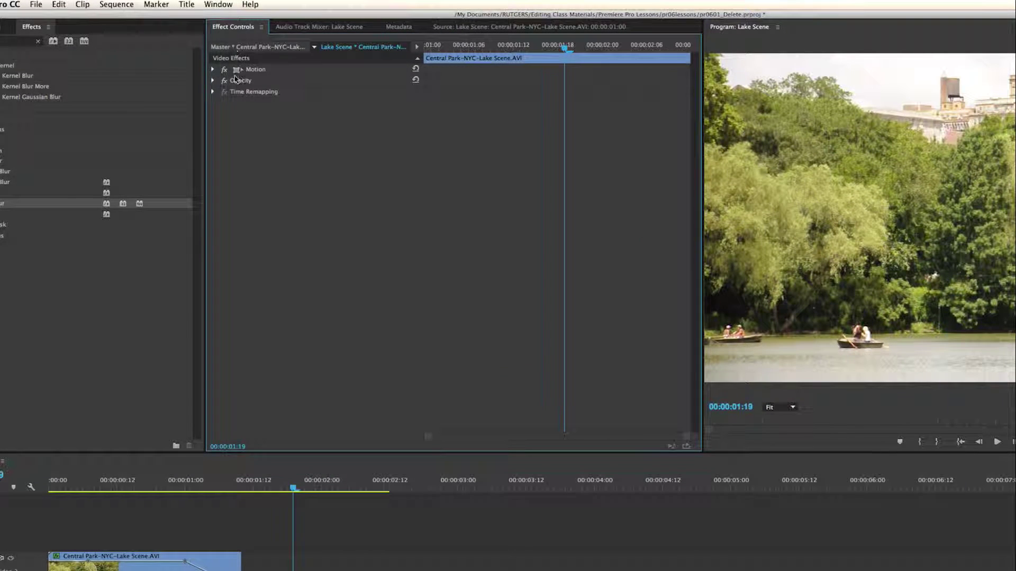
pyautogui.click(212, 70)
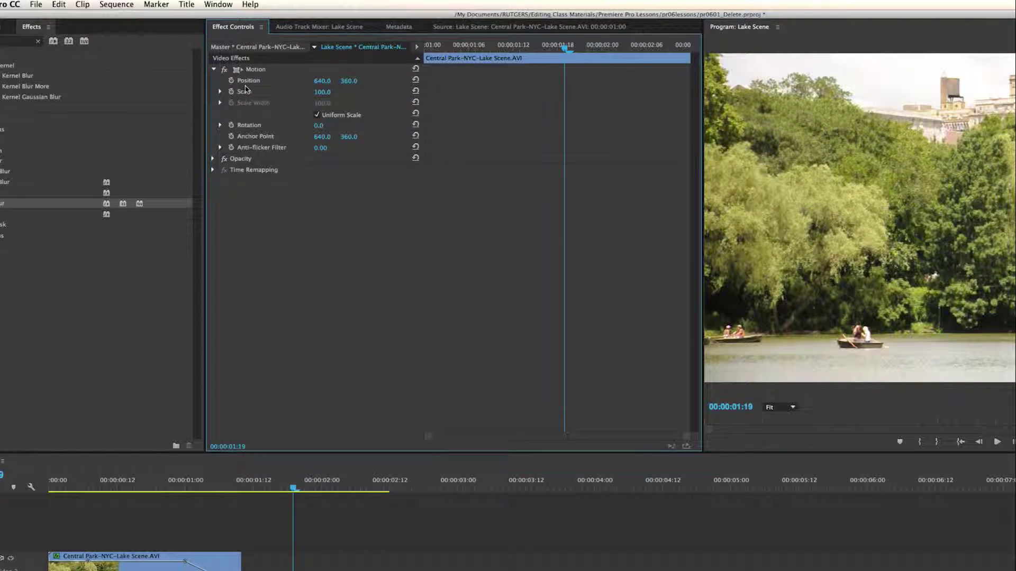
pyautogui.click(231, 92)
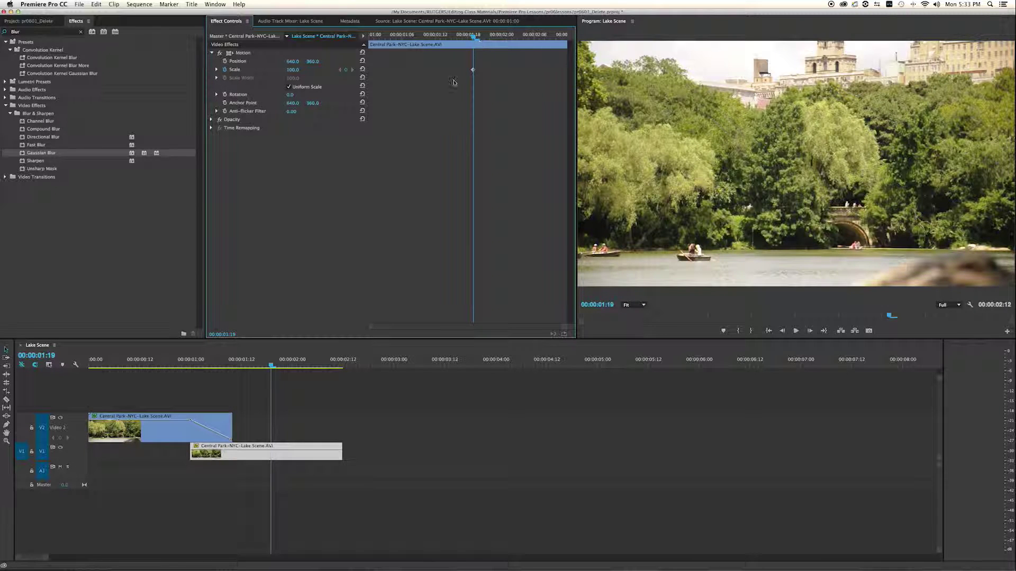
# Add a Scale keyframe of 84 to the V1 clip at 00:00:02:11
pyautogui.moveTo(272, 367)
pyautogui.mouseDown()
pyautogui.moveTo(305, 366)
pyautogui.moveTo(287, 367)
pyautogui.mouseUp()
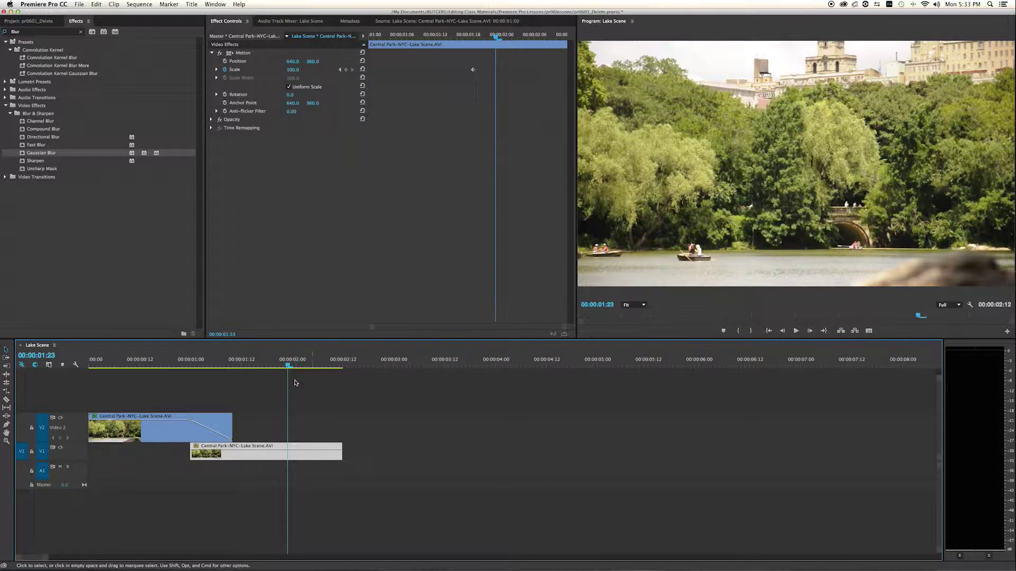
pyautogui.moveTo(289, 367); pyautogui.dragTo(272, 370)
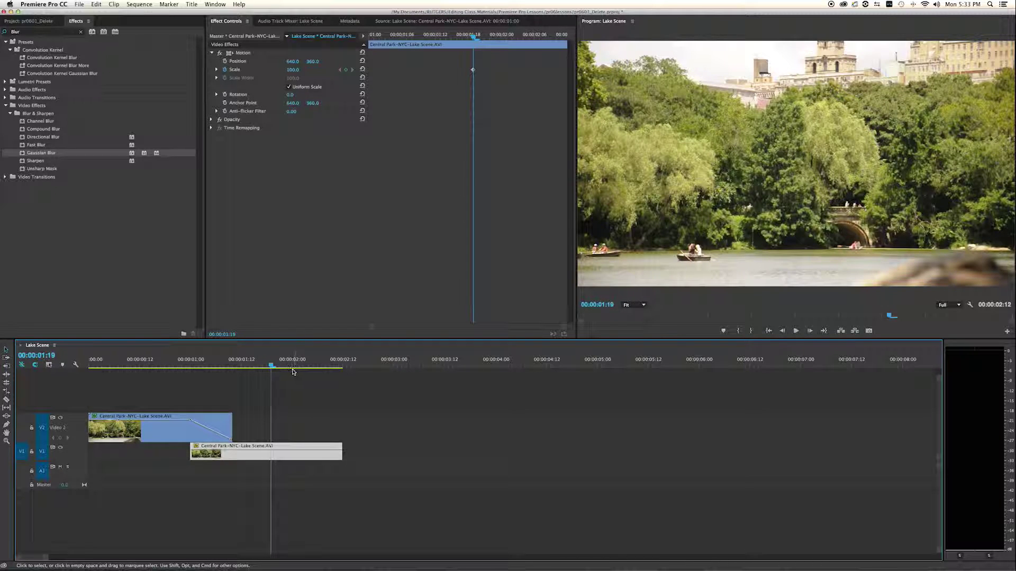
pyautogui.moveTo(272, 367); pyautogui.dragTo(342, 366)
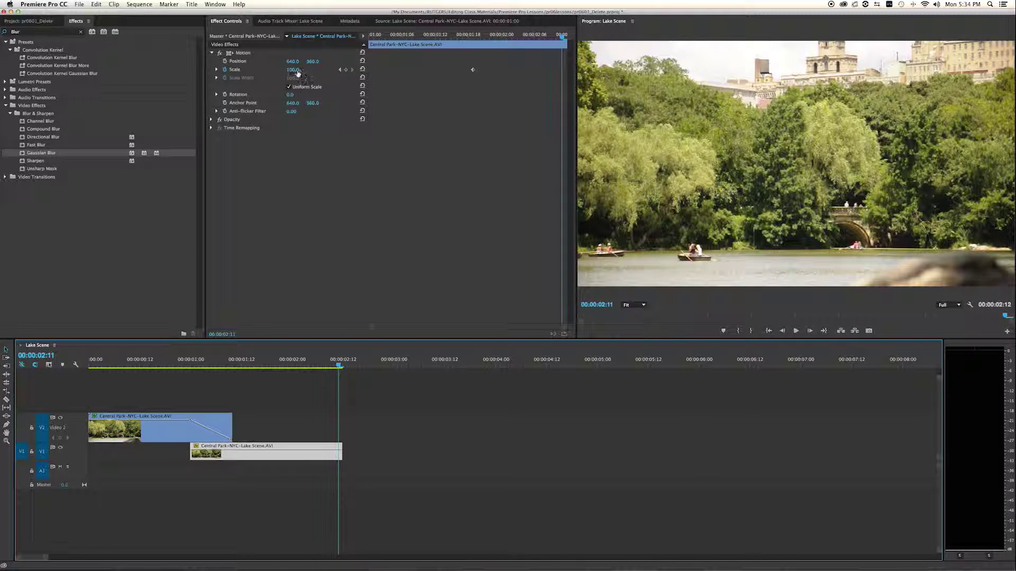
pyautogui.moveTo(297, 71); pyautogui.dragTo(288, 72)
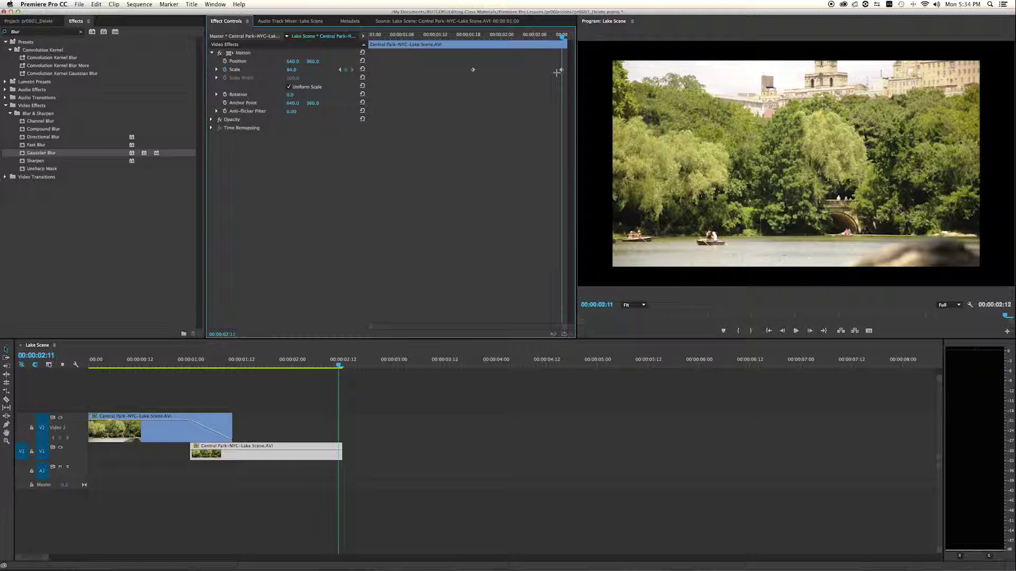
# Delete the V1 clip's Scale keyframe at 00:00:02:11 and recreate it there with Scale set to 48
pyautogui.click(559, 70)
pyautogui.press('Delete')
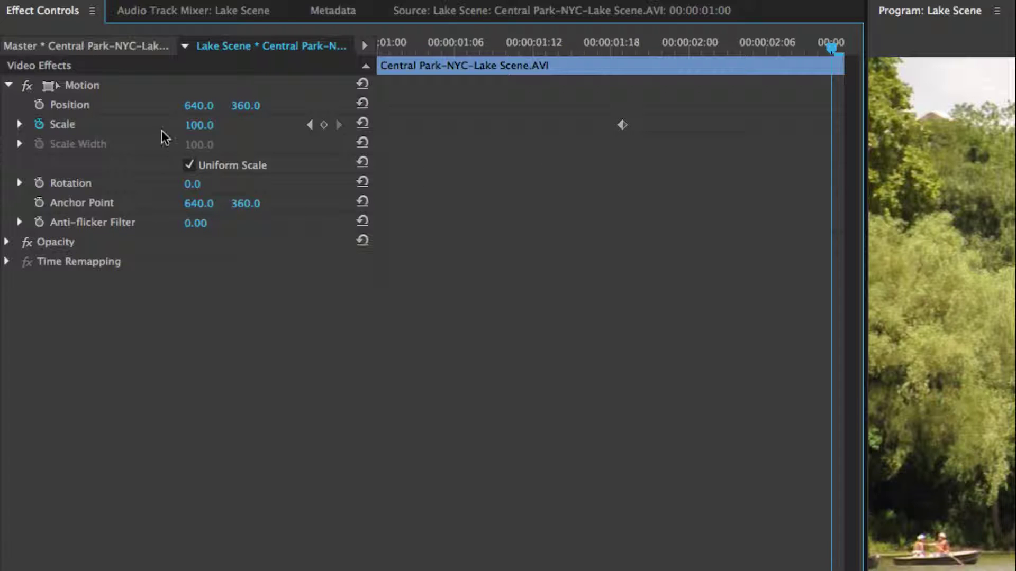
pyautogui.moveTo(205, 129); pyautogui.dragTo(193, 130)
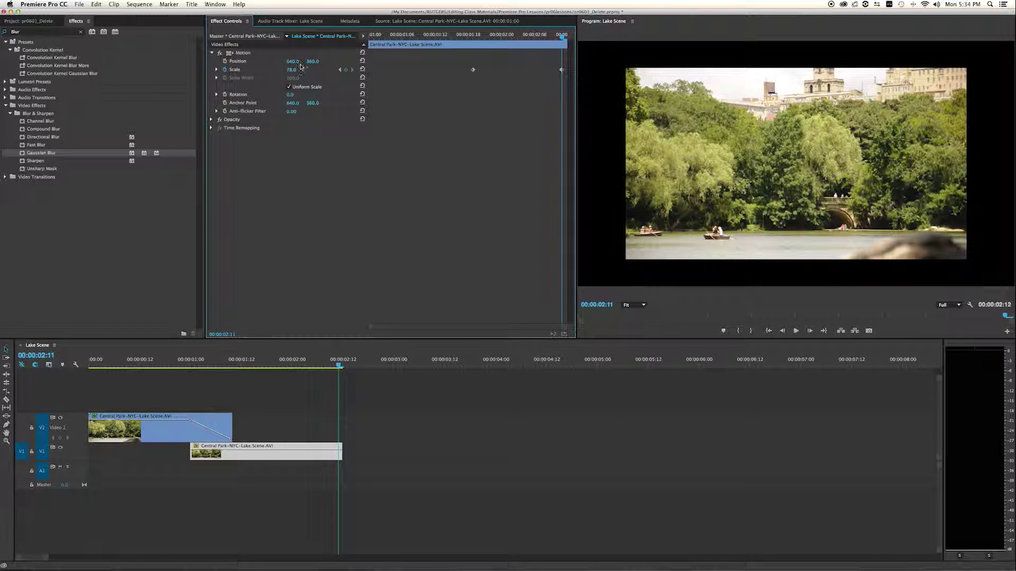
pyautogui.moveTo(291, 69); pyautogui.dragTo(260, 70)
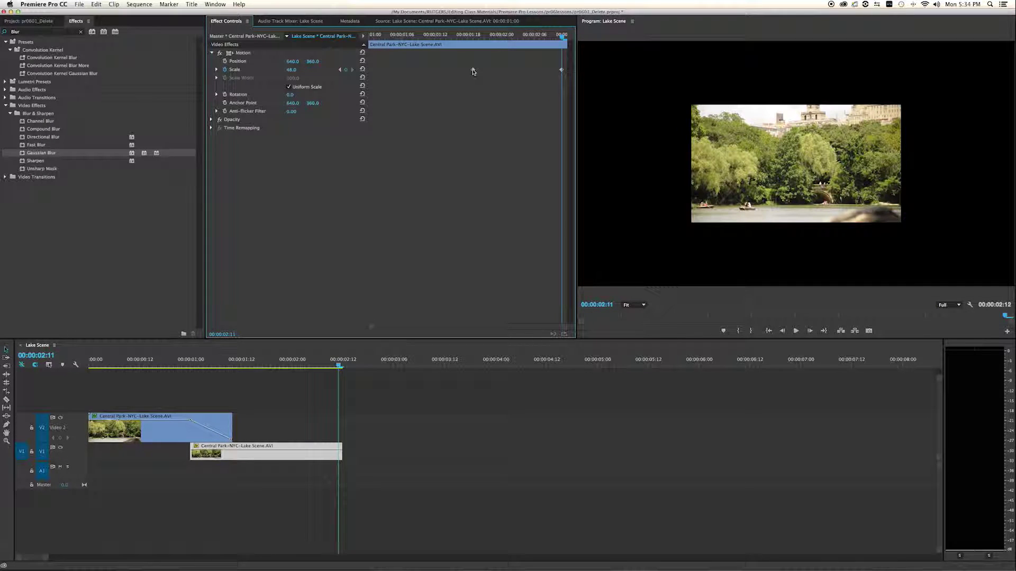
# Preview the V1 clip at 00:00:01:19 and jump to the next Scale keyframe
pyautogui.moveTo(338, 365); pyautogui.dragTo(272, 412)
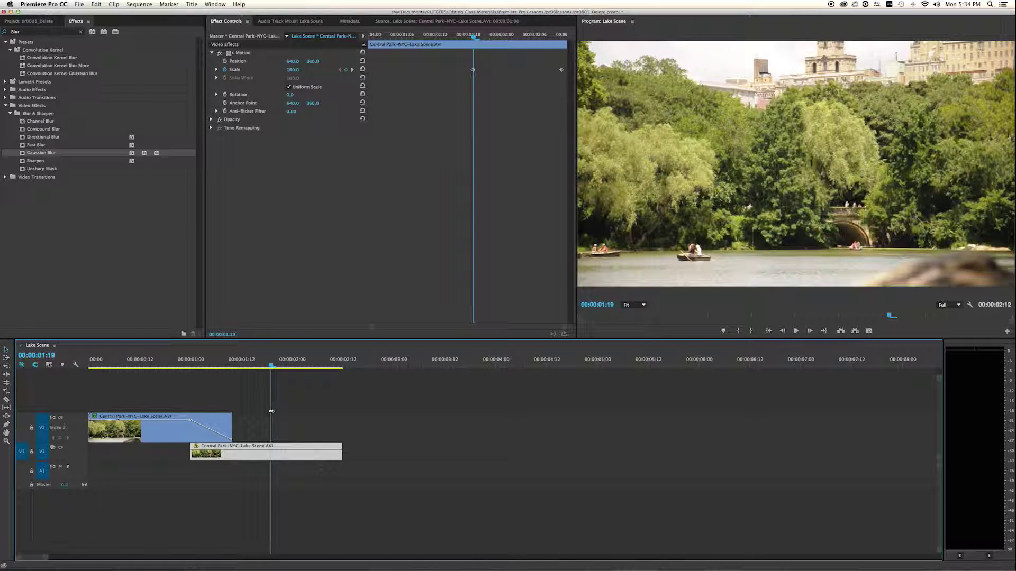
pyautogui.click(354, 70)
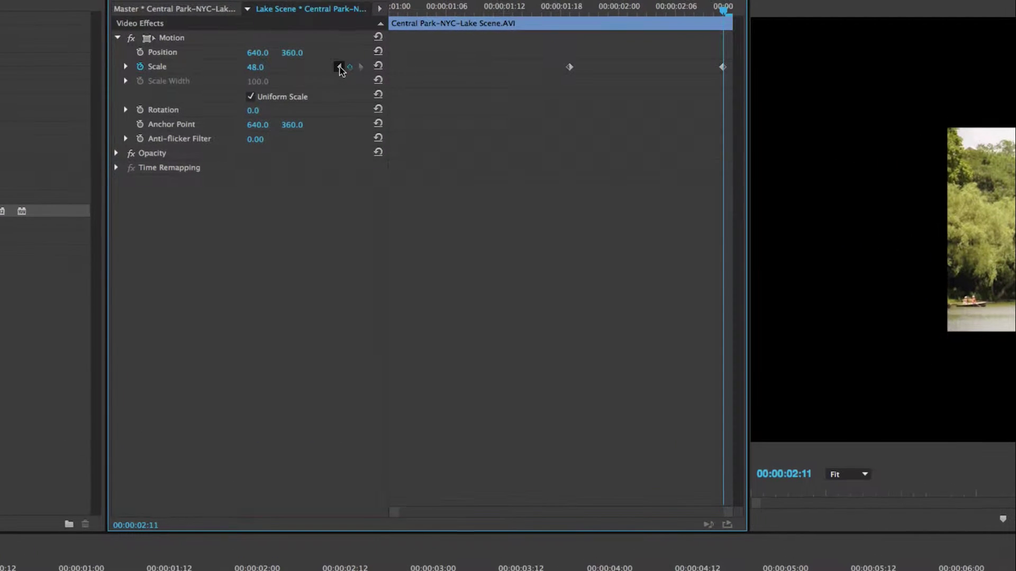
# Enable Rotation keyframing on the V1 clip at the first Scale keyframe, 00:00:01:19, and go to the next keyframe at 00:00:02:11
pyautogui.click(340, 69)
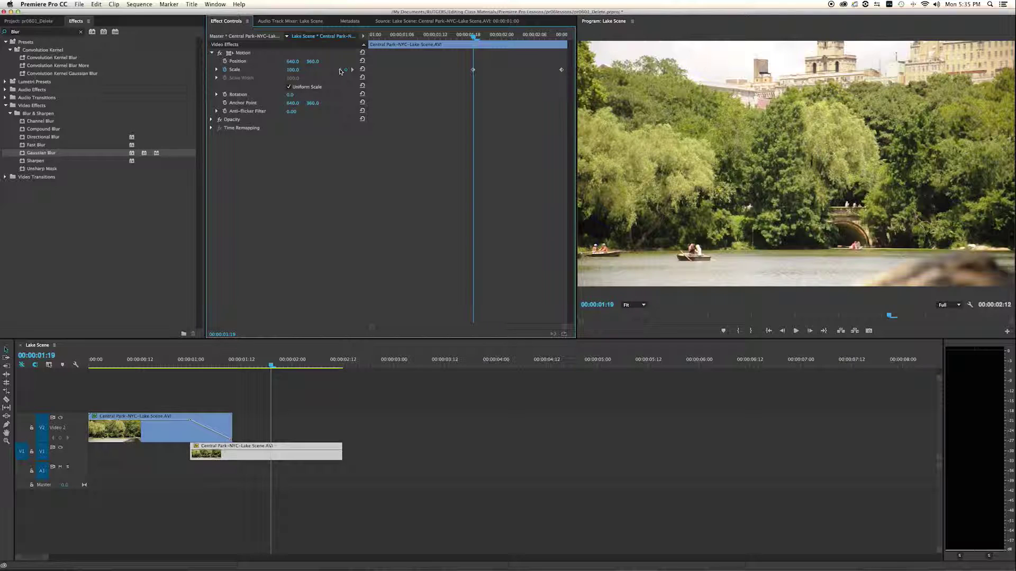
pyautogui.click(225, 96)
pyautogui.click(353, 70)
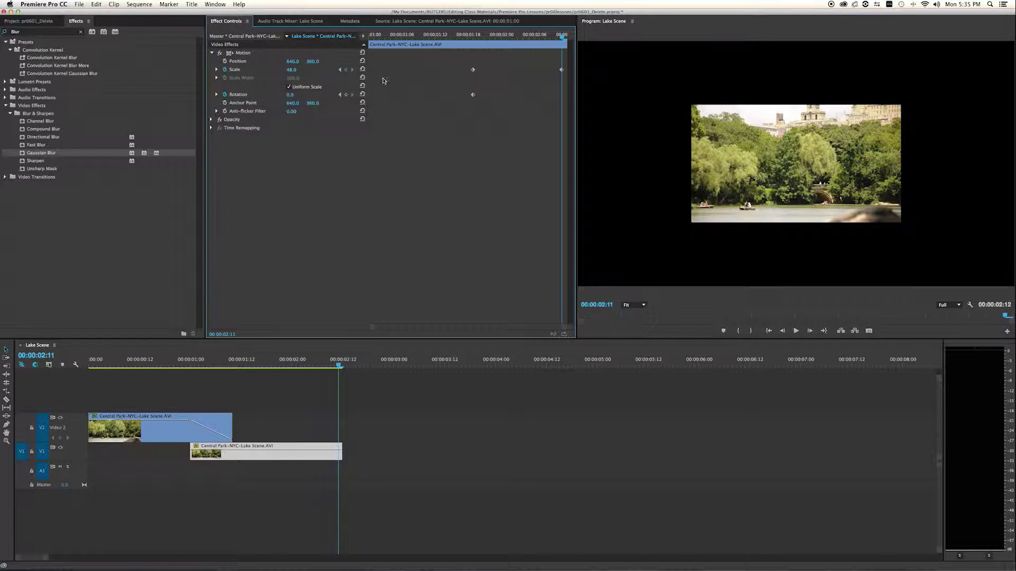
# Add a Rotation keyframe of 180° to the V1 clip at 00:00:02:11 and preview the combined animation from 00:00:01:19
pyautogui.click(216, 95)
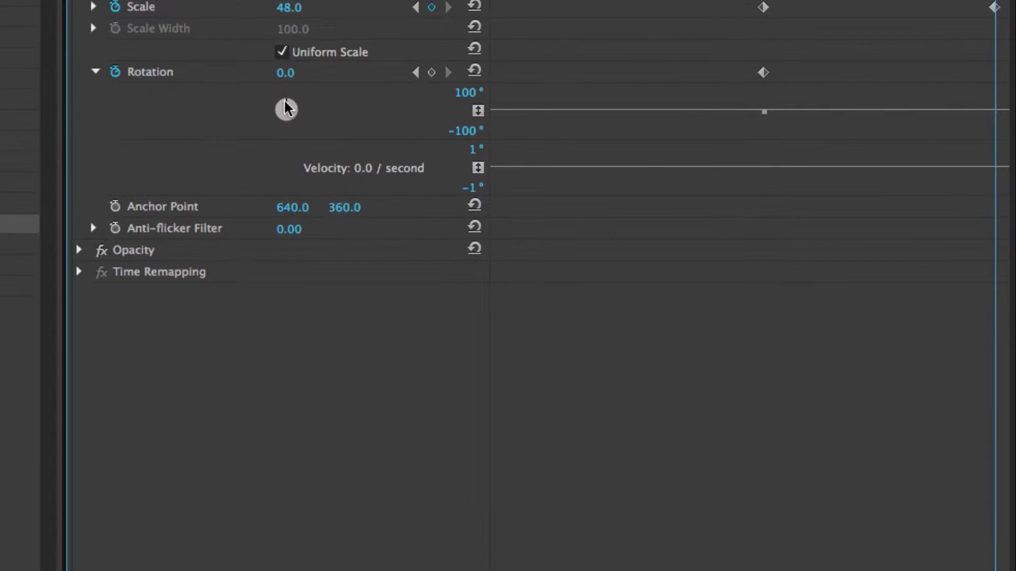
pyautogui.moveTo(293, 112)
pyautogui.mouseDown()
pyautogui.moveTo(295, 102)
pyautogui.moveTo(288, 120)
pyautogui.mouseUp()
pyautogui.click(311, 74)
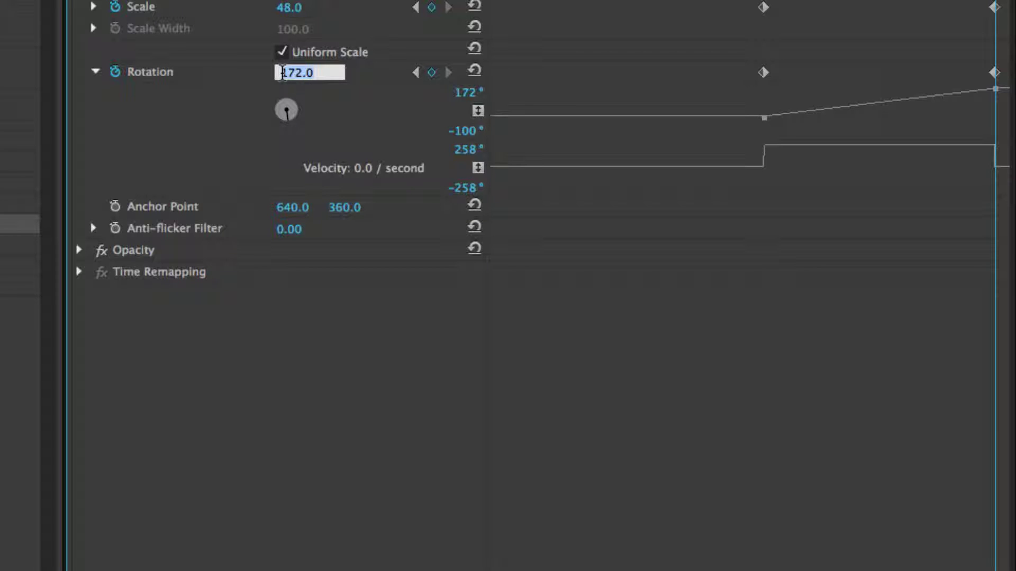
pyautogui.write('180')
pyautogui.press('Return')
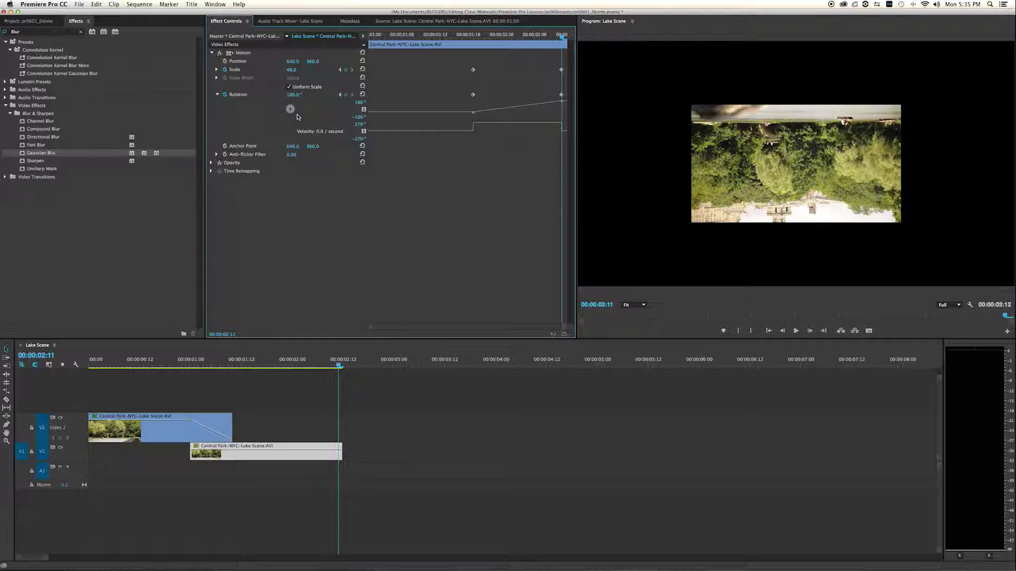
pyautogui.moveTo(321, 366); pyautogui.dragTo(271, 380)
pyautogui.press('space')
# Try an earlier rotation start by moving the first Rotation keyframe back in time, check it at 00:00:02:02, and restore it to 00:00:01:19
pyautogui.moveTo(473, 94); pyautogui.dragTo(416, 95)
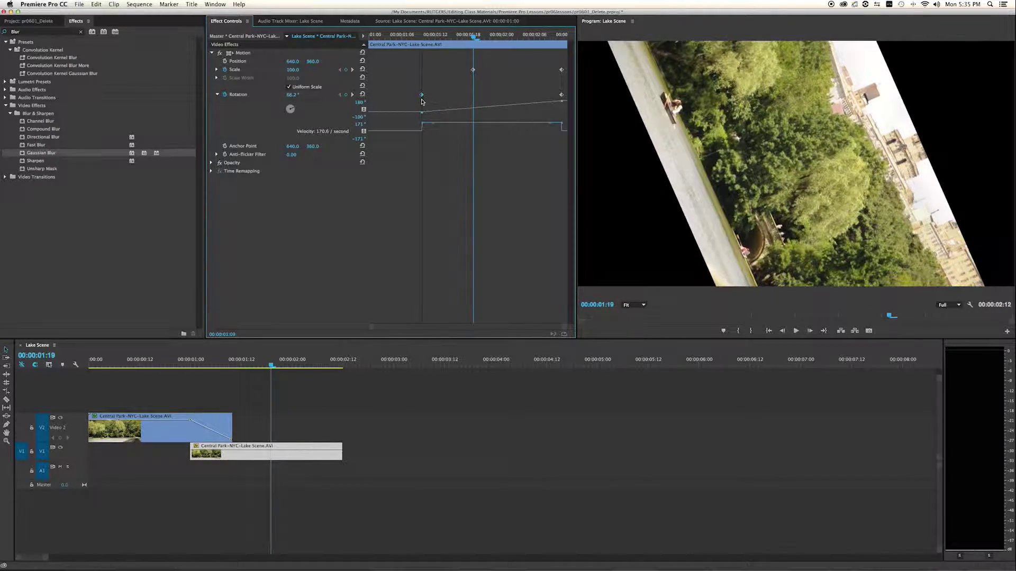
pyautogui.moveTo(276, 372); pyautogui.dragTo(300, 372)
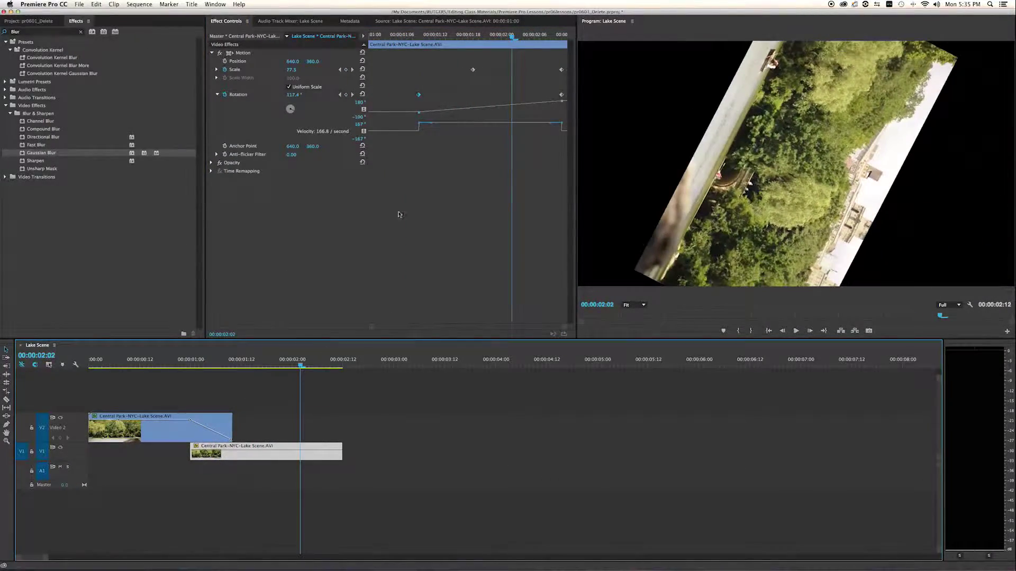
pyautogui.moveTo(419, 95); pyautogui.dragTo(473, 95)
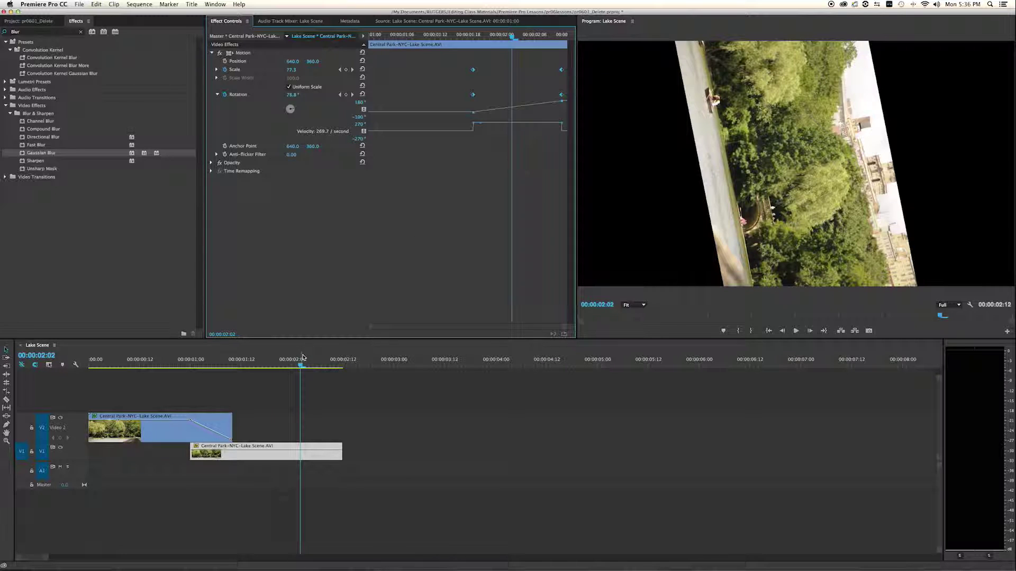
# Add a Rotation keyframe with a negative angle at 00:00:02:03 on the V1 clip and scrub through the reversed spin
pyautogui.moveTo(511, 37); pyautogui.dragTo(517, 38)
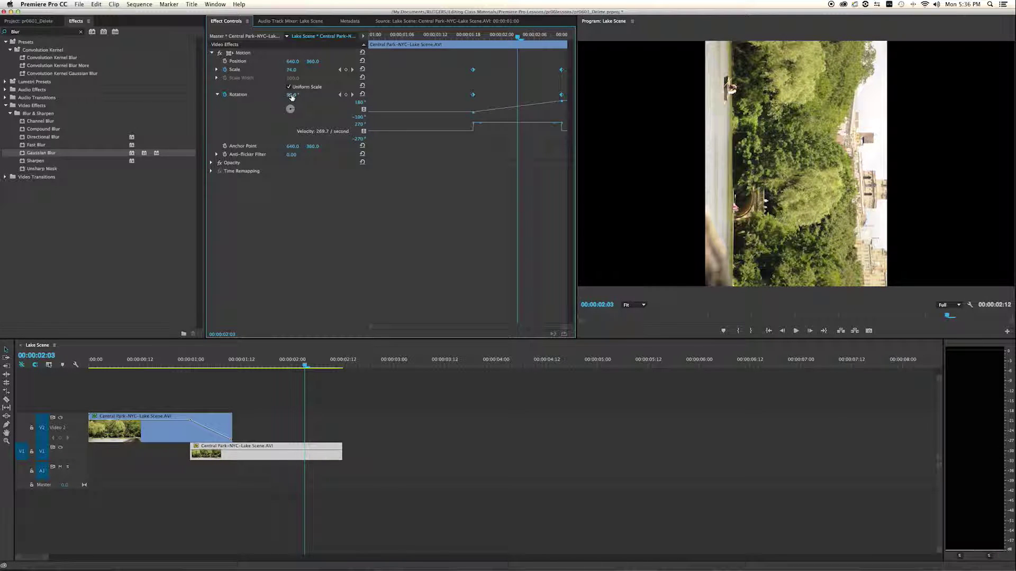
pyautogui.moveTo(293, 95); pyautogui.dragTo(241, 95)
pyautogui.moveTo(506, 37); pyautogui.dragTo(519, 53)
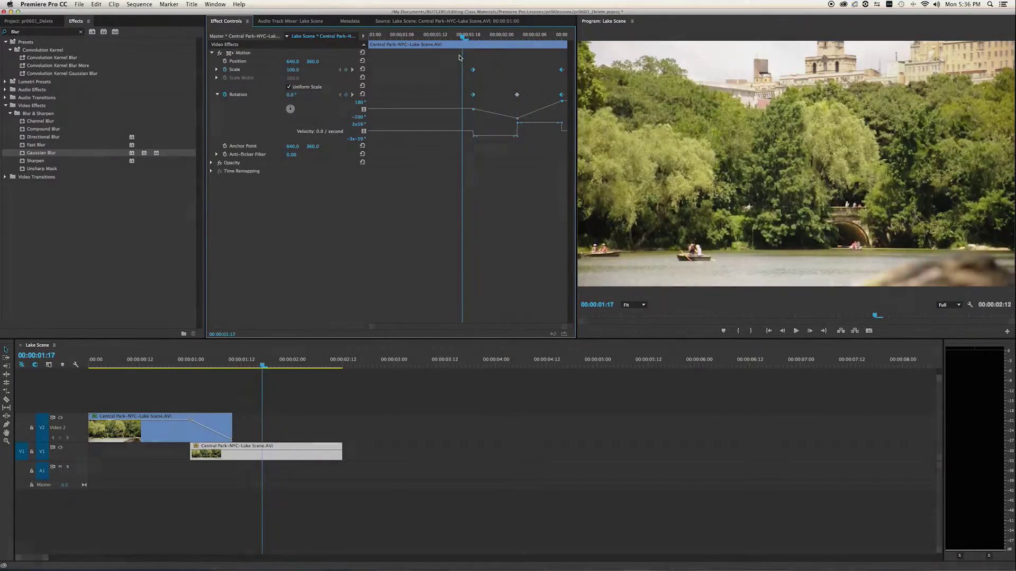
# Open pr0602.prproj from the pr06lessons folder without saving the current project, and convert it as pr0602_1
pyautogui.click(79, 4)
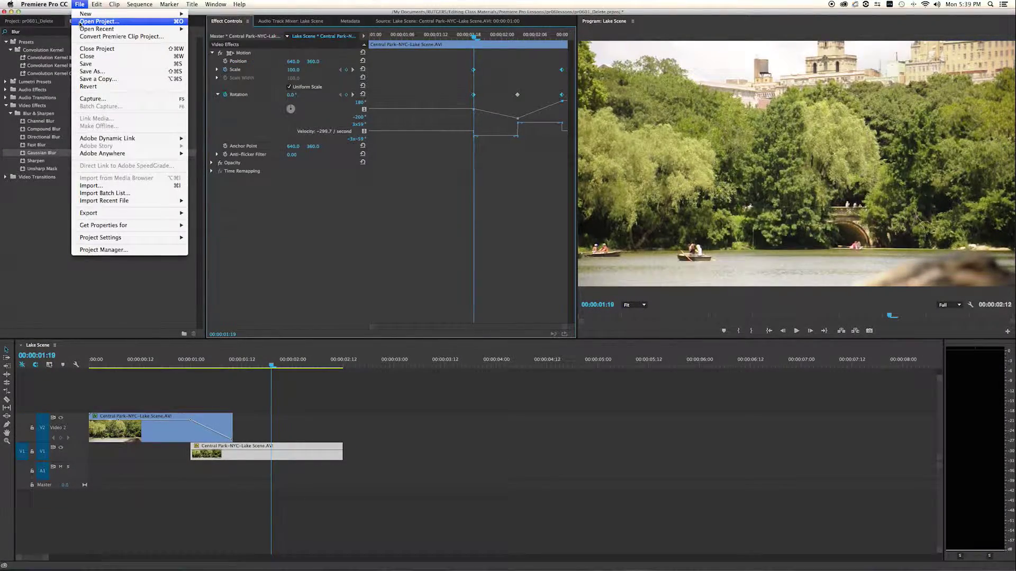
pyautogui.click(81, 23)
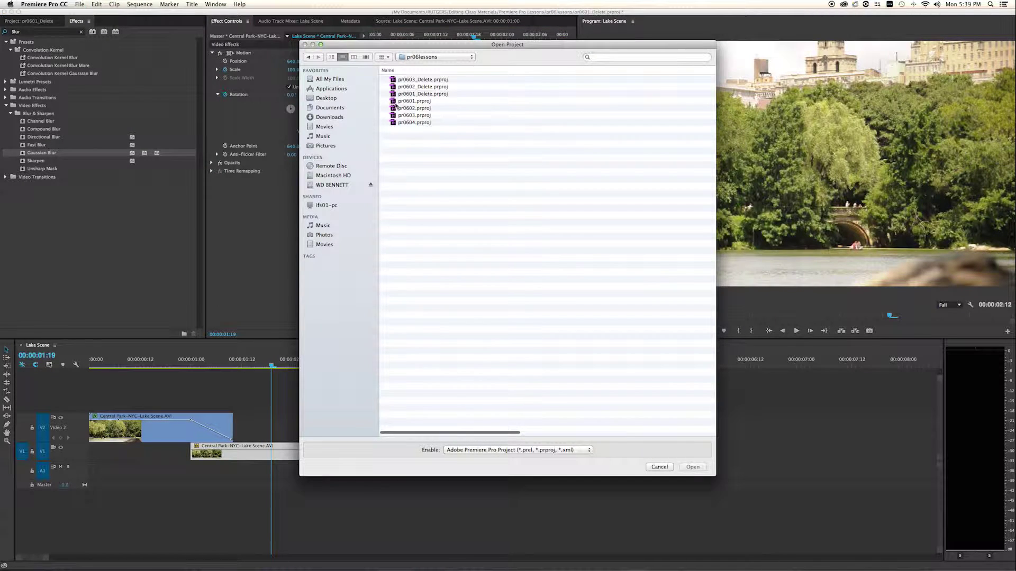
pyautogui.click(401, 109)
pyautogui.press('Return')
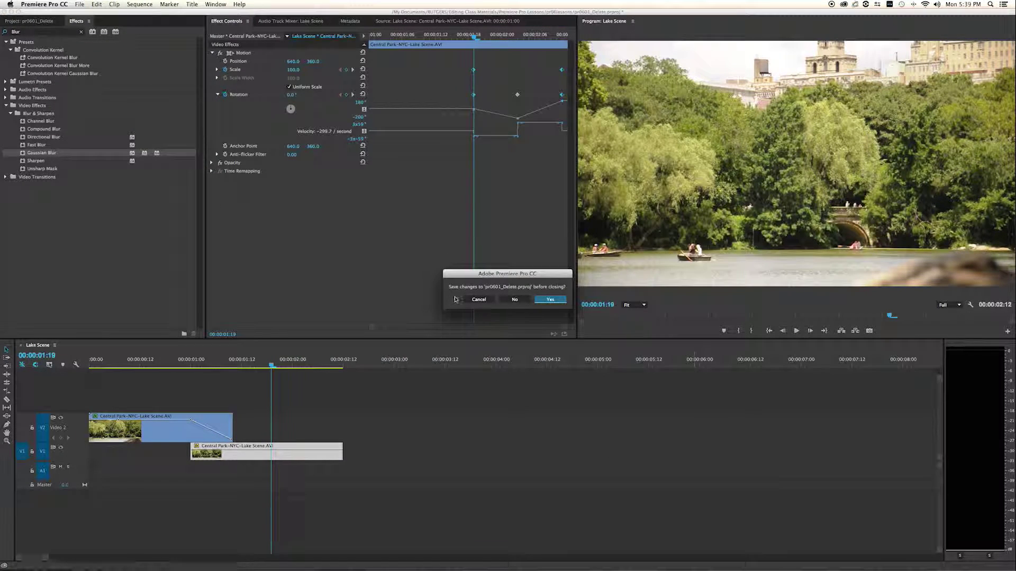
pyautogui.click(514, 300)
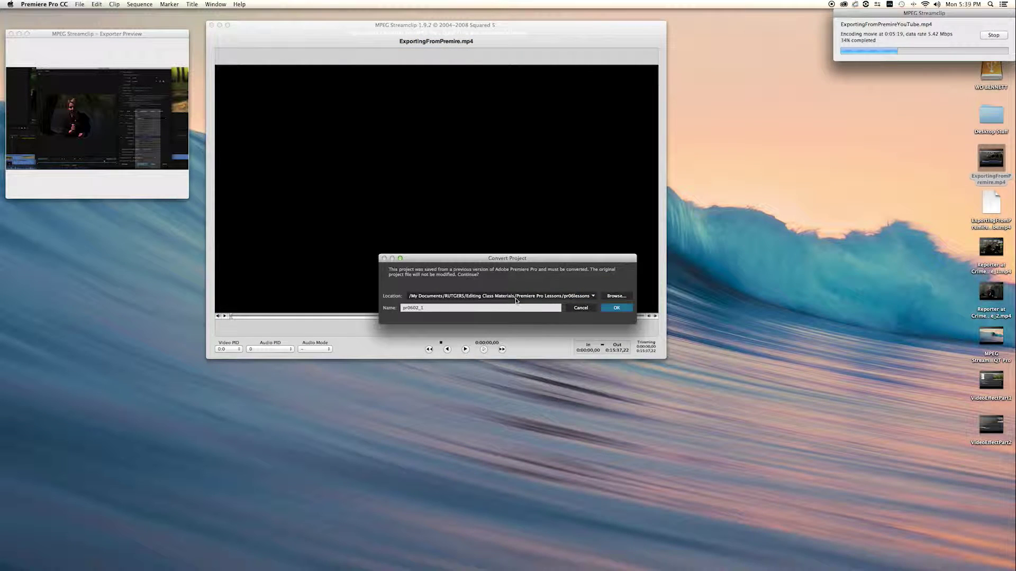
pyautogui.click(616, 308)
pyautogui.click(586, 376)
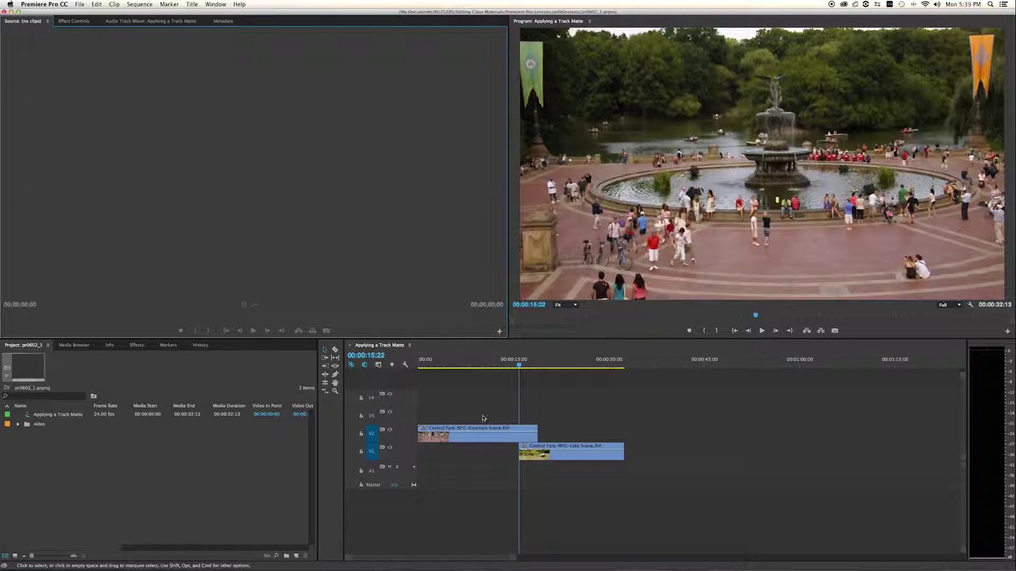
# Switch to the instructor's custom named workspace and scrub the Applying a Track Matte sequence to 00:00:24:03
pyautogui.moveTo(519, 373)
pyautogui.mouseDown()
pyautogui.moveTo(454, 373)
pyautogui.moveTo(537, 376)
pyautogui.mouseUp()
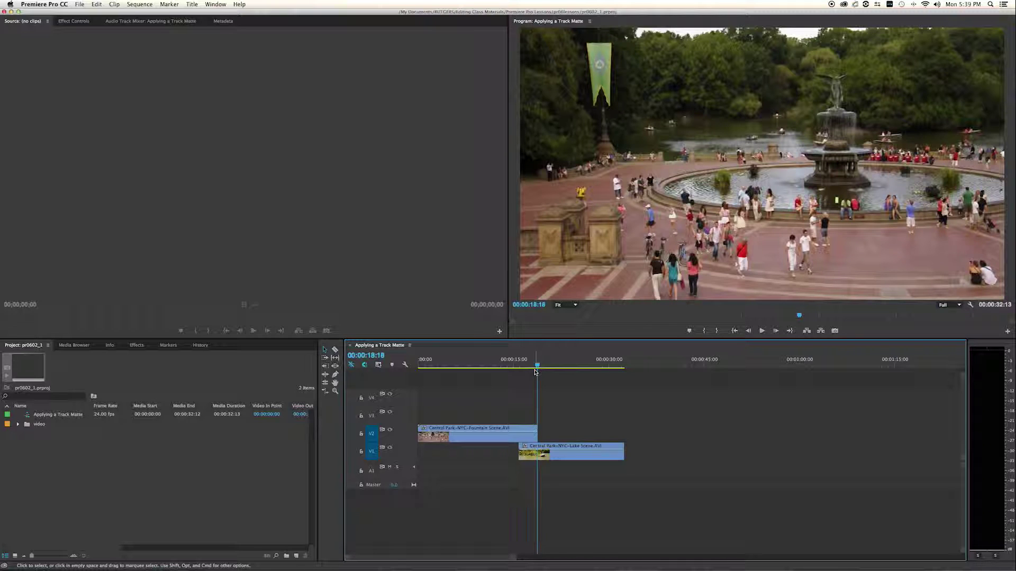
pyautogui.click(217, 4)
pyautogui.moveTo(244, 14)
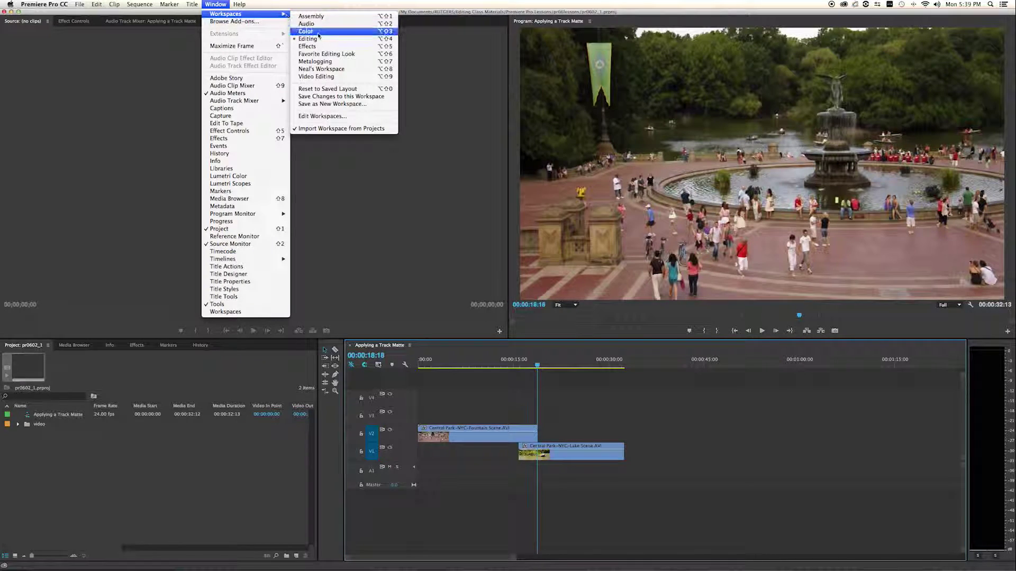
pyautogui.click(314, 68)
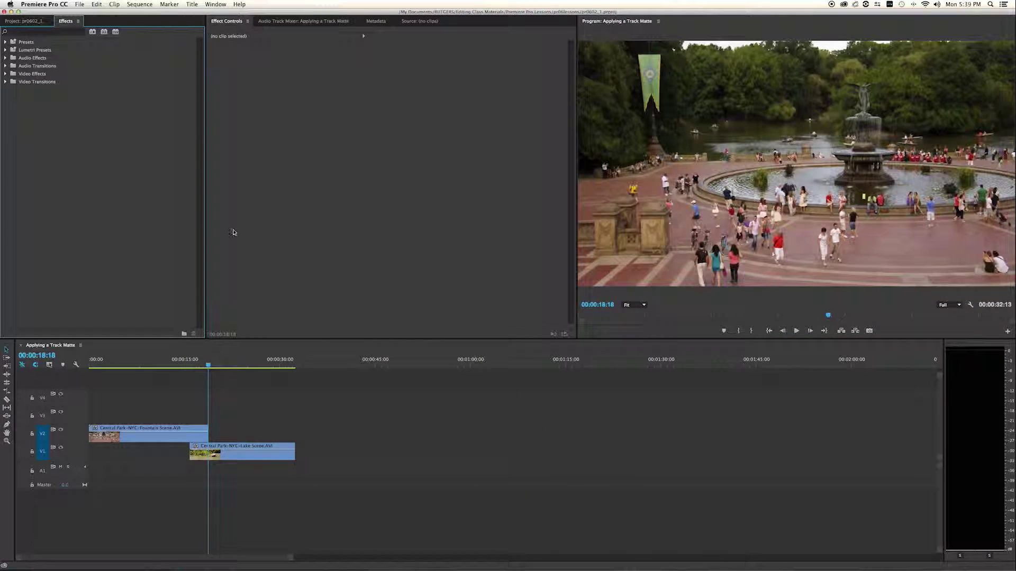
pyautogui.moveTo(206, 367); pyautogui.dragTo(242, 395)
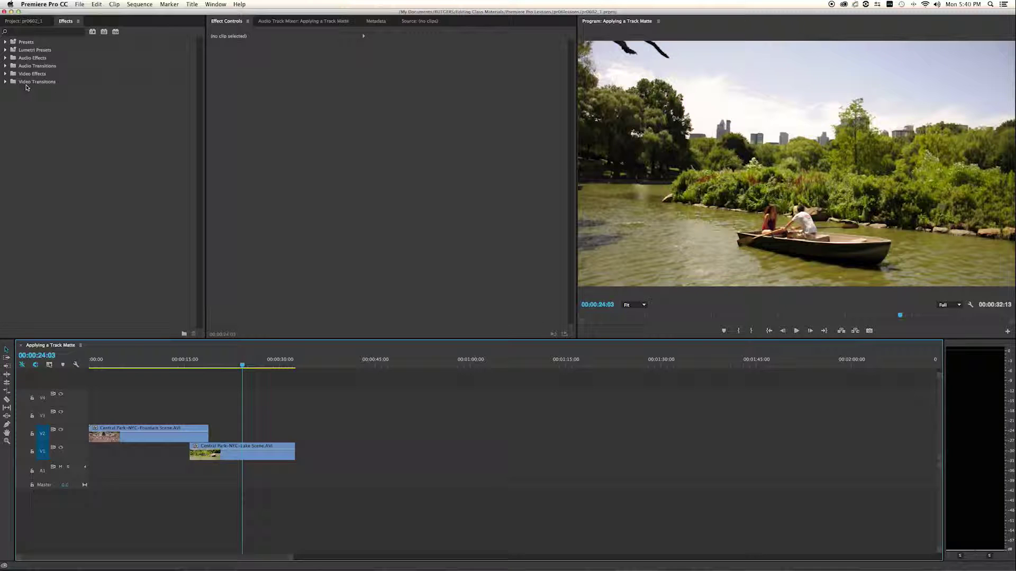
# Expand the video bin in the project and open Animated Track Matte in the Source Monitor
pyautogui.click(23, 22)
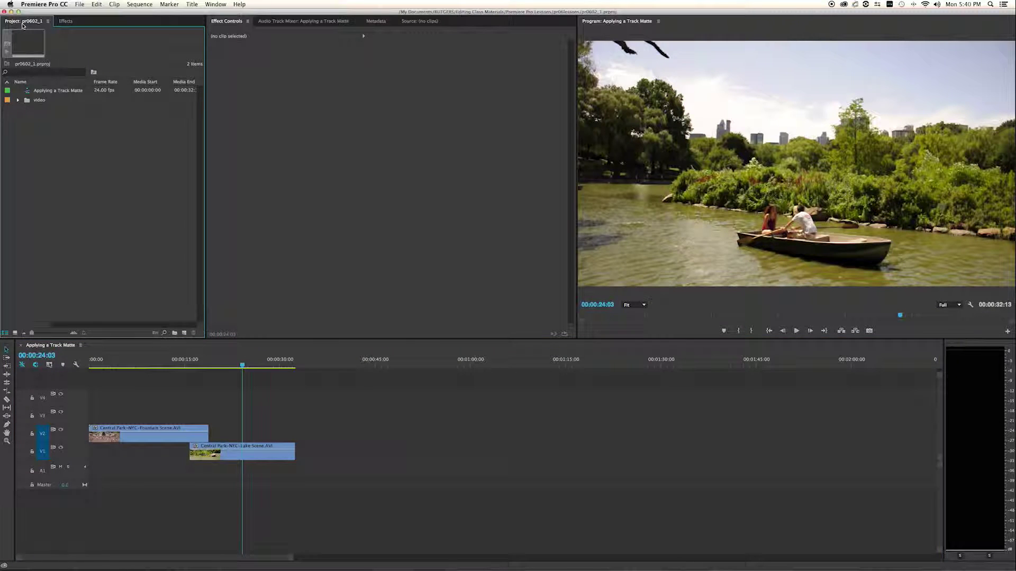
pyautogui.click(19, 100)
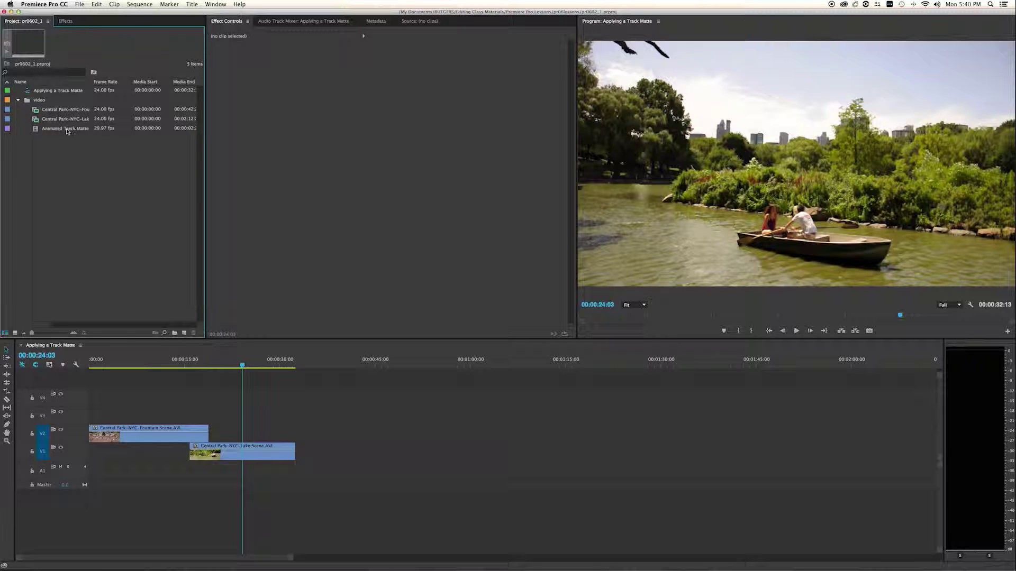
pyautogui.doubleClick(37, 130)
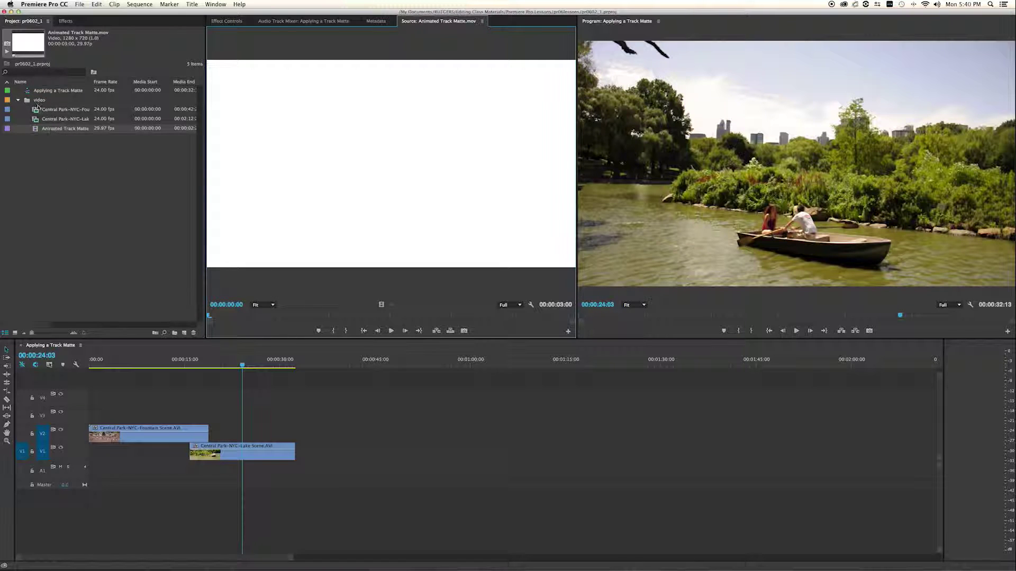
pyautogui.moveTo(215, 319)
pyautogui.mouseDown()
pyautogui.moveTo(536, 326)
pyautogui.moveTo(209, 320)
pyautogui.mouseUp()
# Examine the overlap of the Fountain Scene and Lake Scene clips up to 00:00:18:21, and the matte up to 00:00:01:22
pyautogui.click(200, 366)
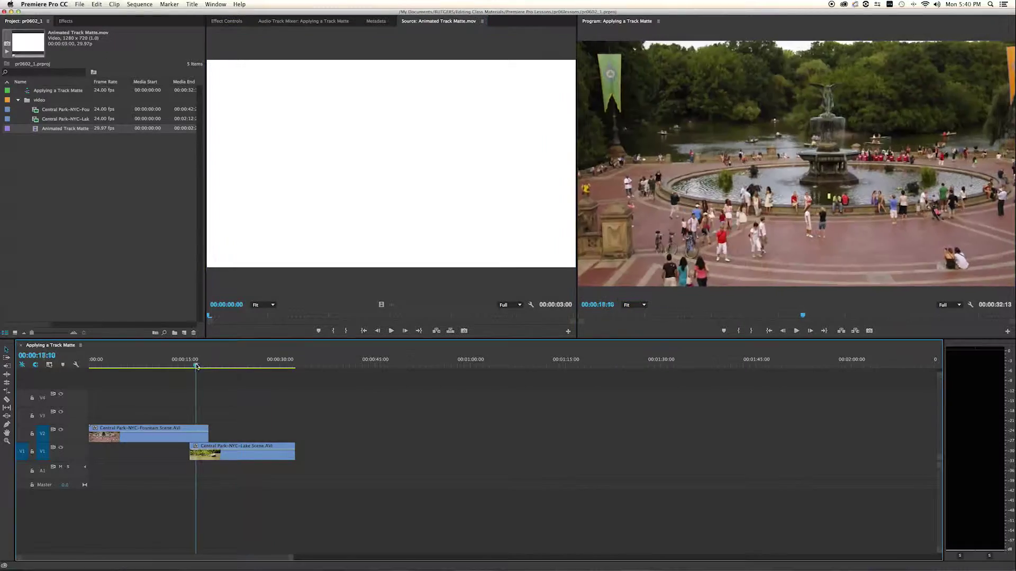
pyautogui.moveTo(201, 367)
pyautogui.mouseDown()
pyautogui.moveTo(238, 367)
pyautogui.moveTo(209, 373)
pyautogui.mouseUp()
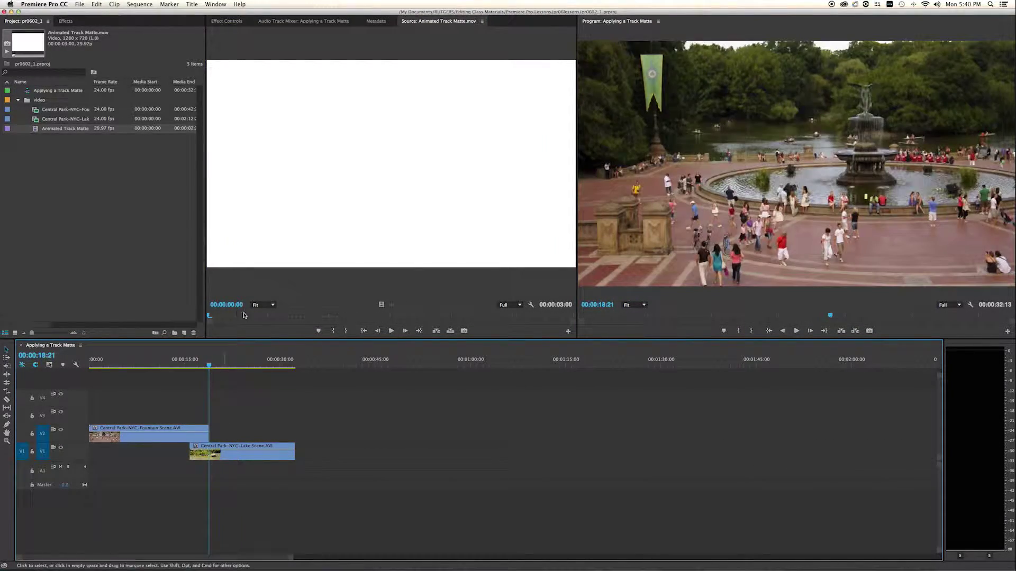
pyautogui.moveTo(219, 317); pyautogui.dragTo(419, 333)
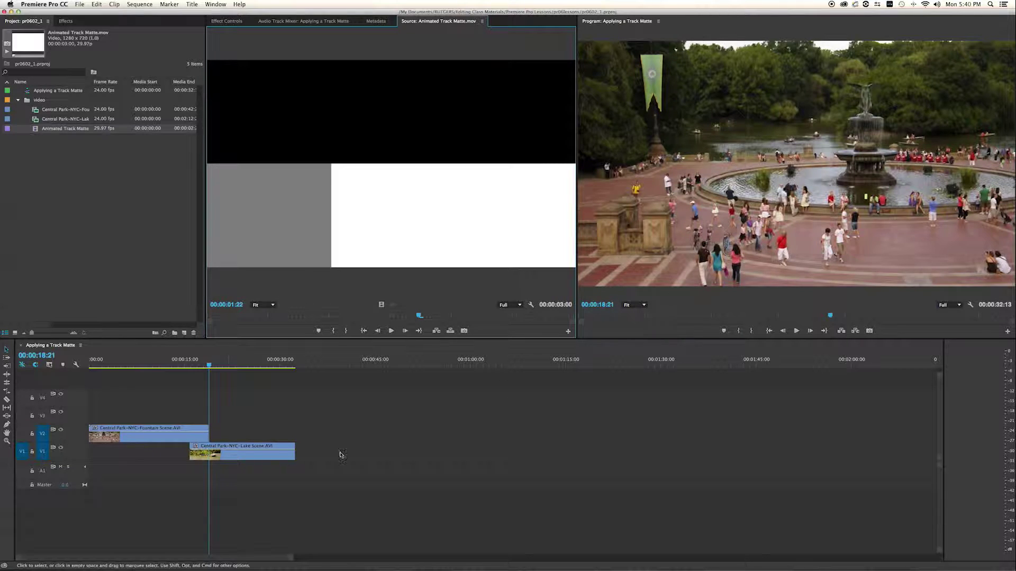
# Select the Fountain Scene clip on V2 and move the playhead to the start of the Lake Scene clip at 00:00:15:22
pyautogui.moveTo(209, 365); pyautogui.dragTo(169, 394)
pyautogui.click(153, 440)
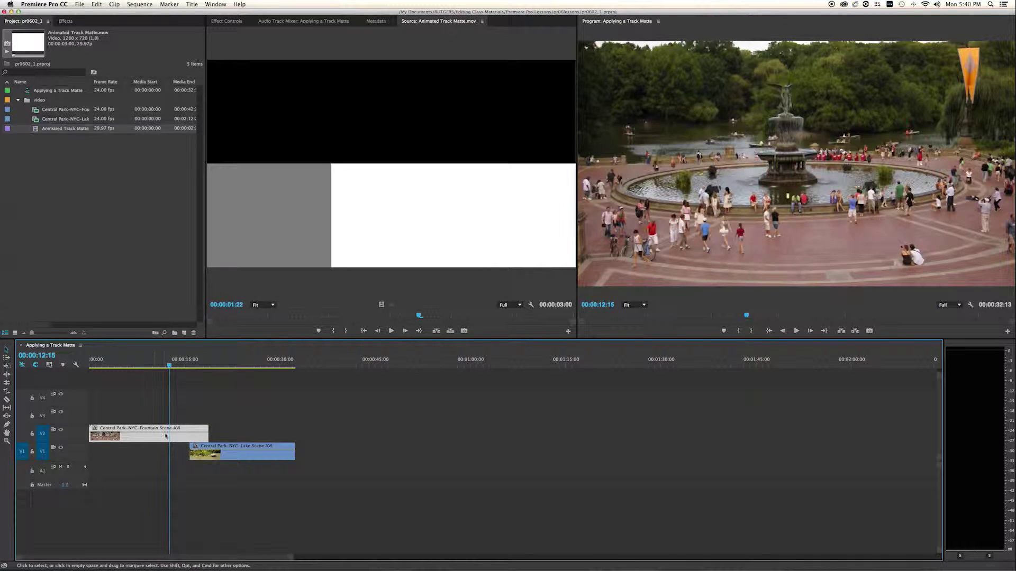
pyautogui.moveTo(170, 369); pyautogui.dragTo(190, 375)
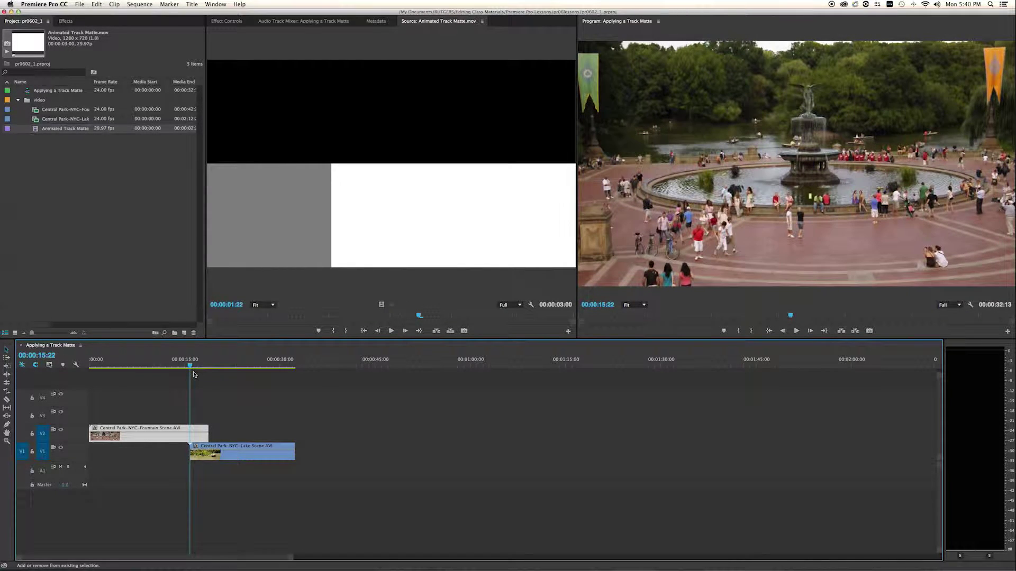
# Search the effects for "Track M" and select the Track Matte Key effect
pyautogui.click(65, 21)
pyautogui.click(57, 33)
pyautogui.write('Track M')
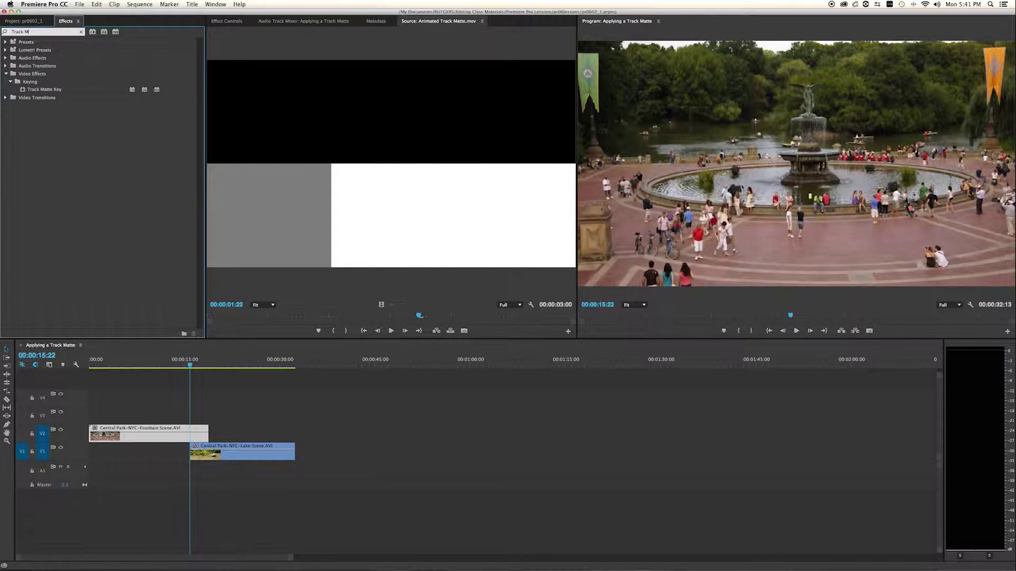
pyautogui.click(30, 91)
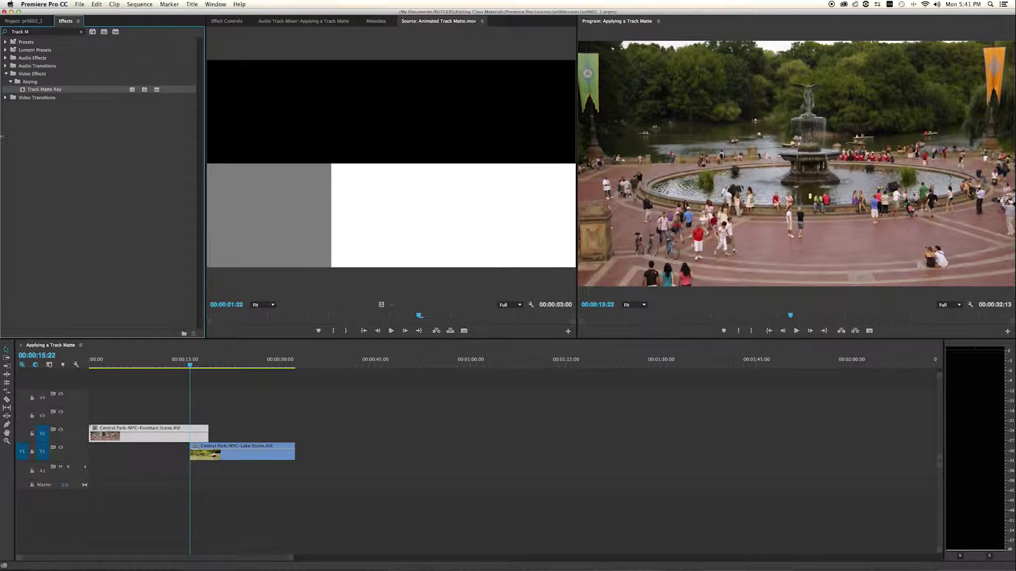
# Split the Fountain Scene clip on V2 with the Razor tool at 00:00:15:22, where the Lake Scene clip begins
pyautogui.moveTo(180, 372)
pyautogui.mouseDown()
pyautogui.moveTo(134, 372)
pyautogui.moveTo(190, 374)
pyautogui.mouseUp()
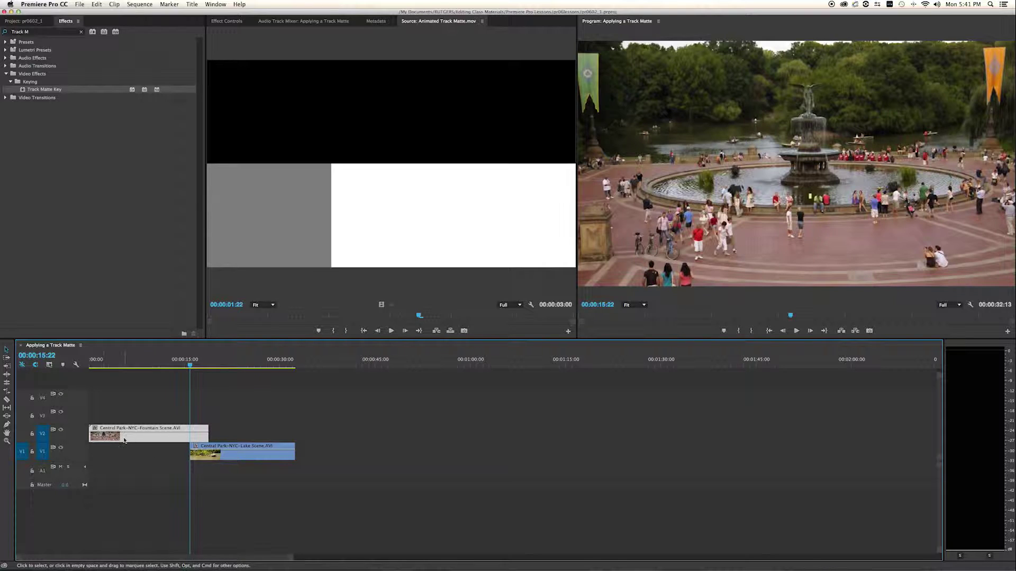
pyautogui.moveTo(190, 370)
pyautogui.mouseDown()
pyautogui.moveTo(182, 369)
pyautogui.moveTo(195, 373)
pyautogui.moveTo(188, 378)
pyautogui.mouseUp()
pyautogui.click(7, 401)
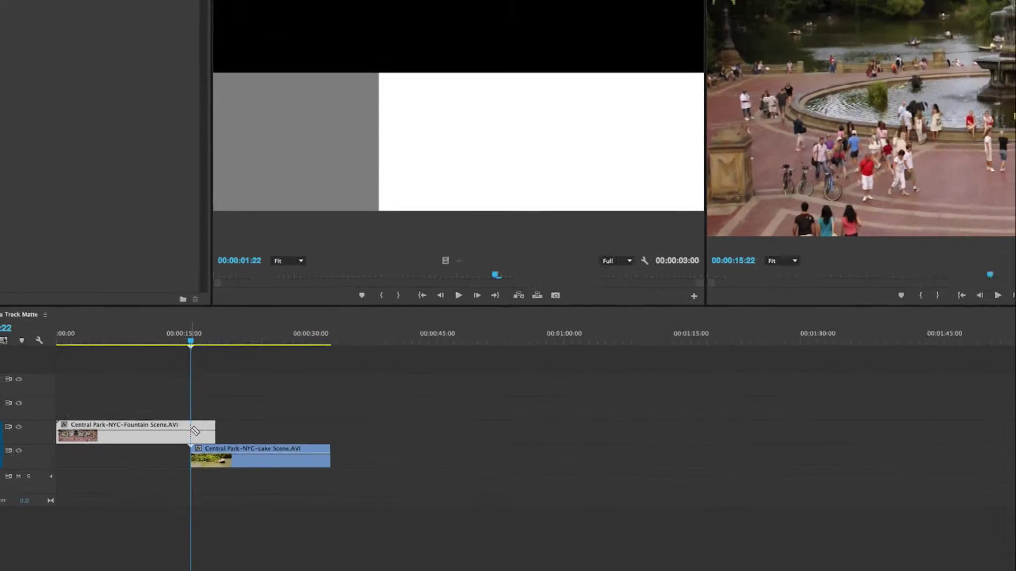
pyautogui.click(191, 430)
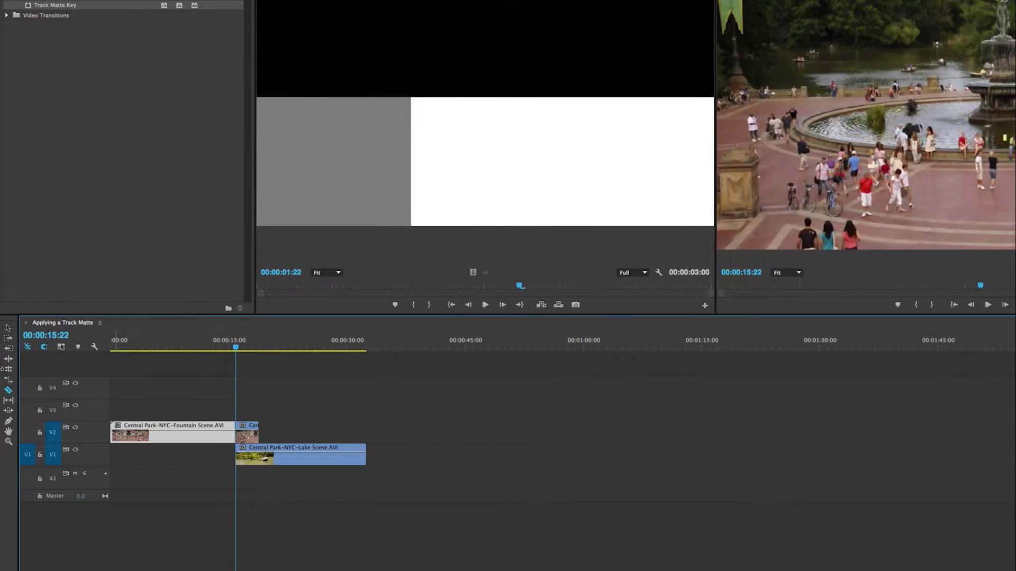
# Return to the Selection tool and select the short Fountain Scene segment after the cut on V2
pyautogui.click(8, 328)
pyautogui.click(252, 433)
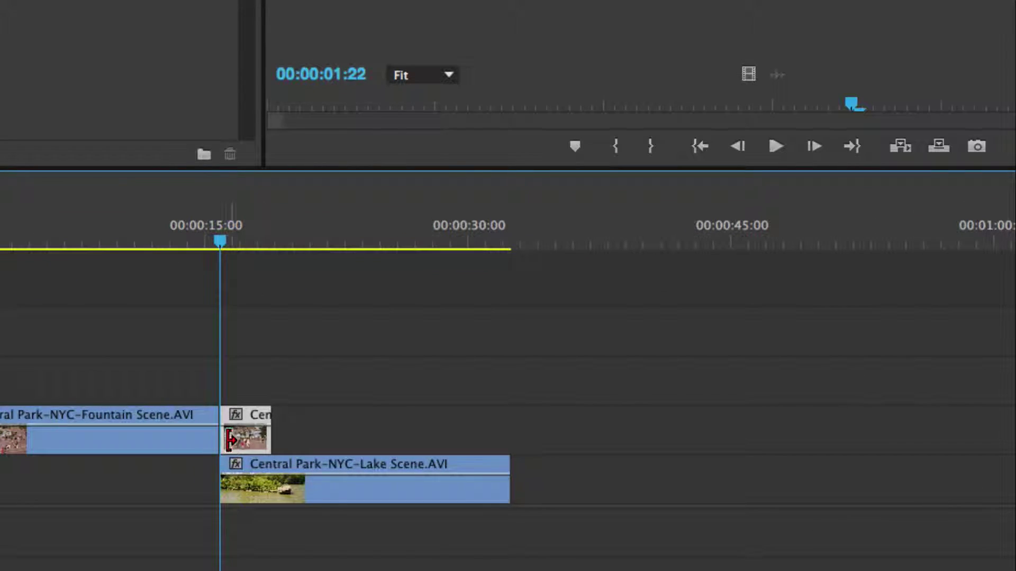
pyautogui.click(176, 439)
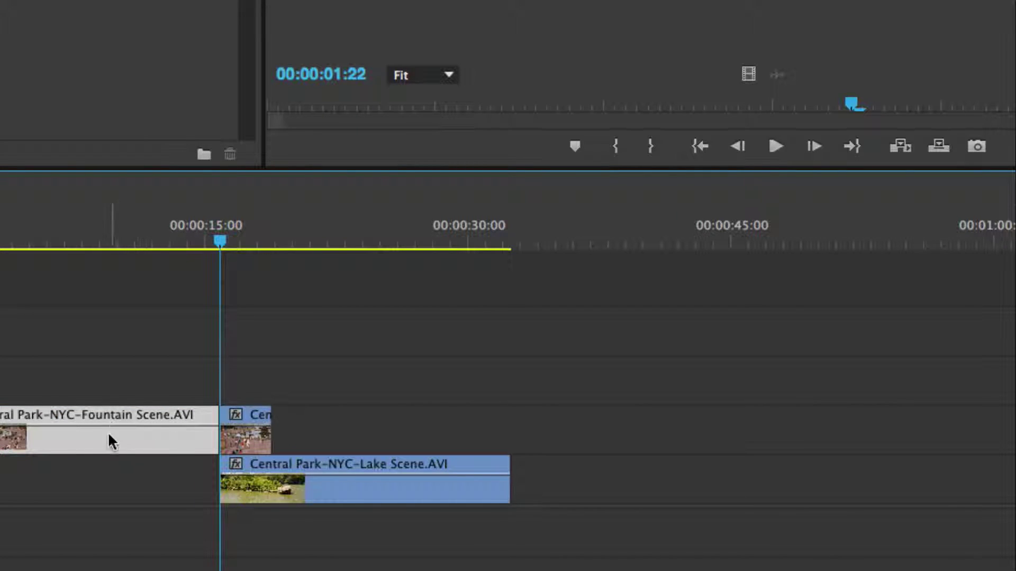
pyautogui.click(252, 440)
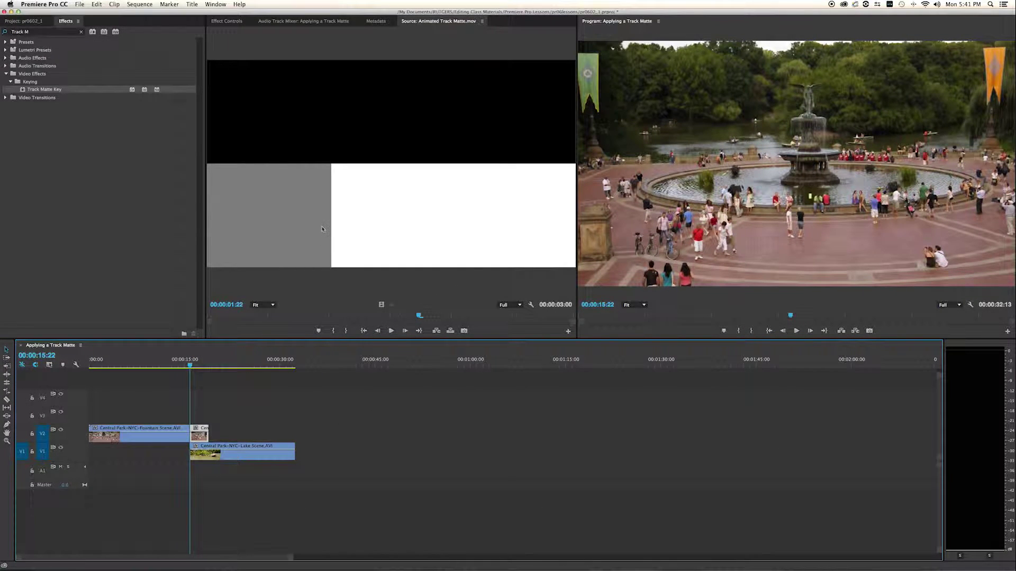
# Fit the whole sequence in the timeline and place the Animated Track Matte video on V3 at 00:00:15:22, above the short Fountain Scene segment
pyautogui.scroll(-3, 197, 427)
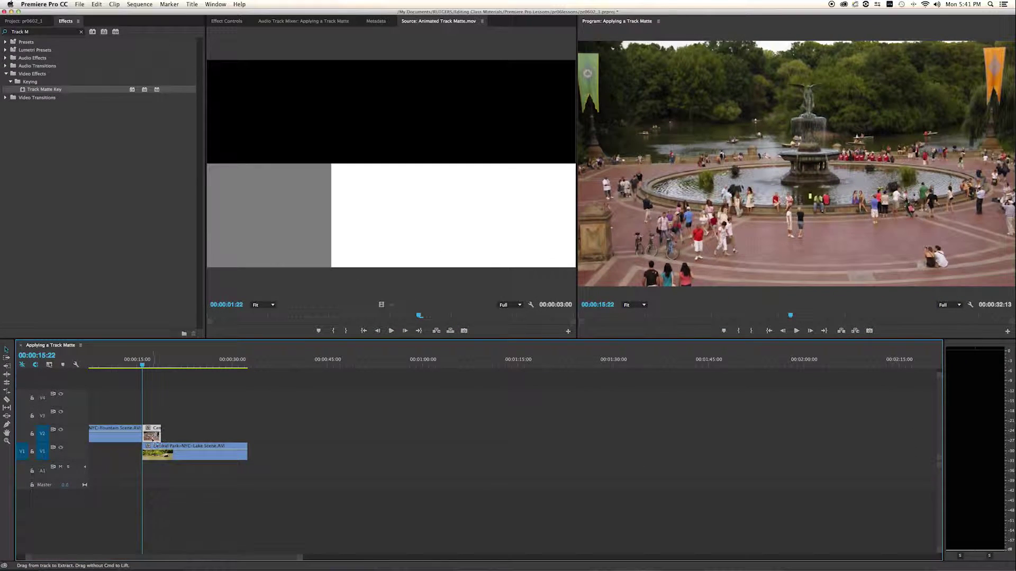
pyautogui.press('\\')
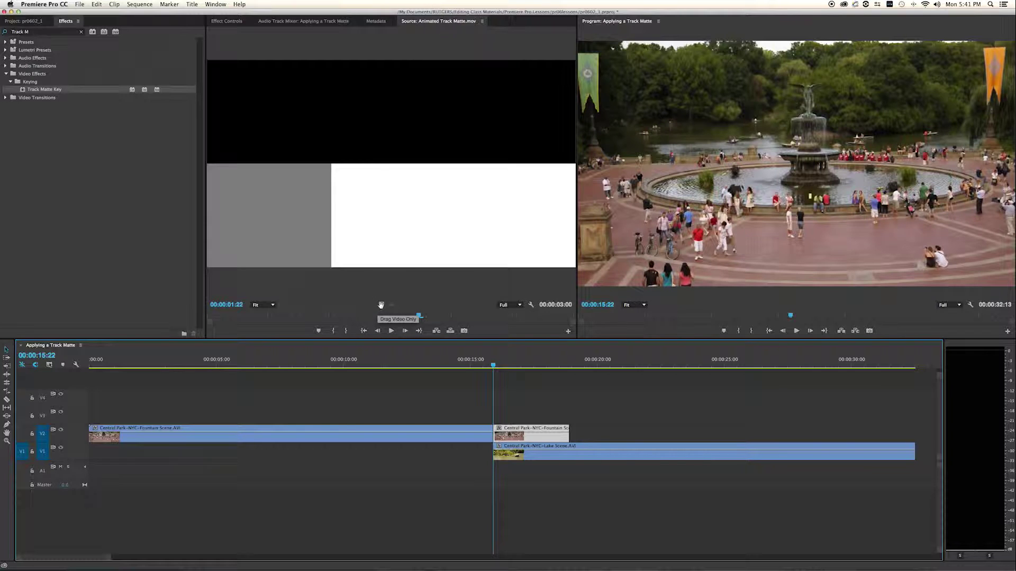
pyautogui.click(21, 453)
pyautogui.click(22, 455)
pyautogui.moveTo(380, 305); pyautogui.dragTo(498, 419)
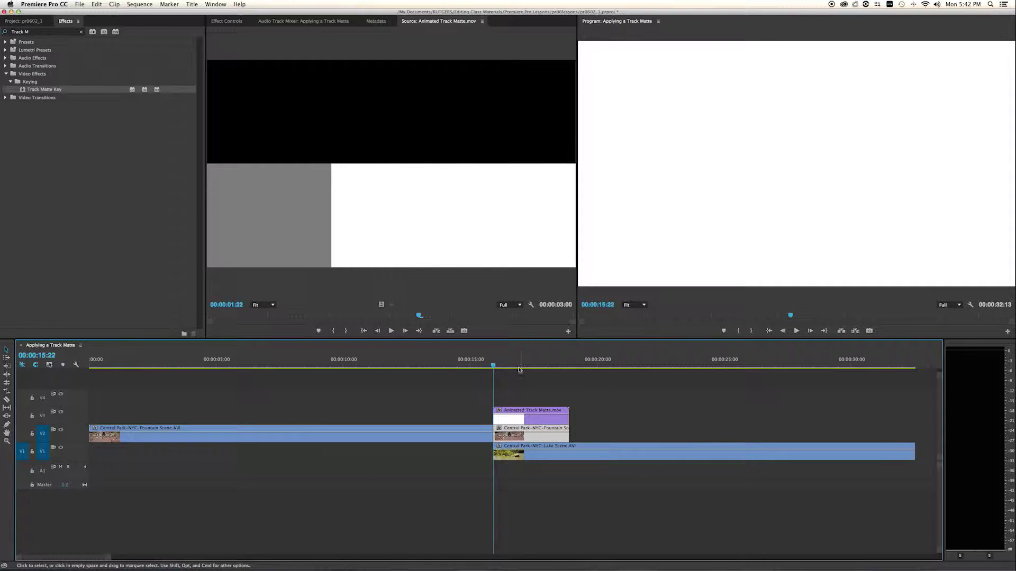
# Scrub across the Animated Track Matte clip and step back frame by frame to 00:00:16:20 to examine its shades
pyautogui.click(551, 366)
pyautogui.moveTo(542, 368); pyautogui.dragTo(488, 369)
pyautogui.click(540, 457)
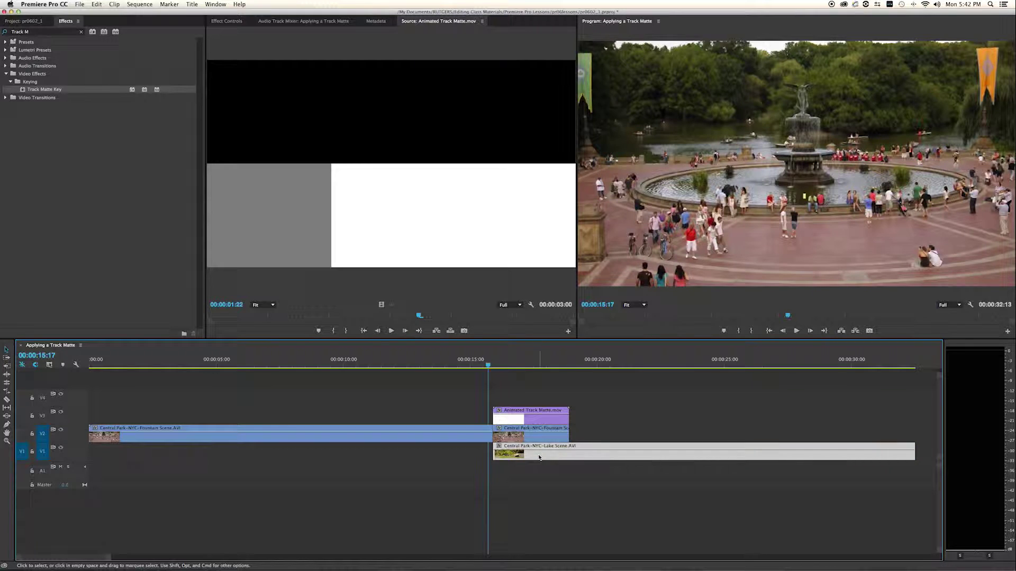
pyautogui.click(526, 420)
pyautogui.moveTo(488, 367); pyautogui.dragTo(526, 370)
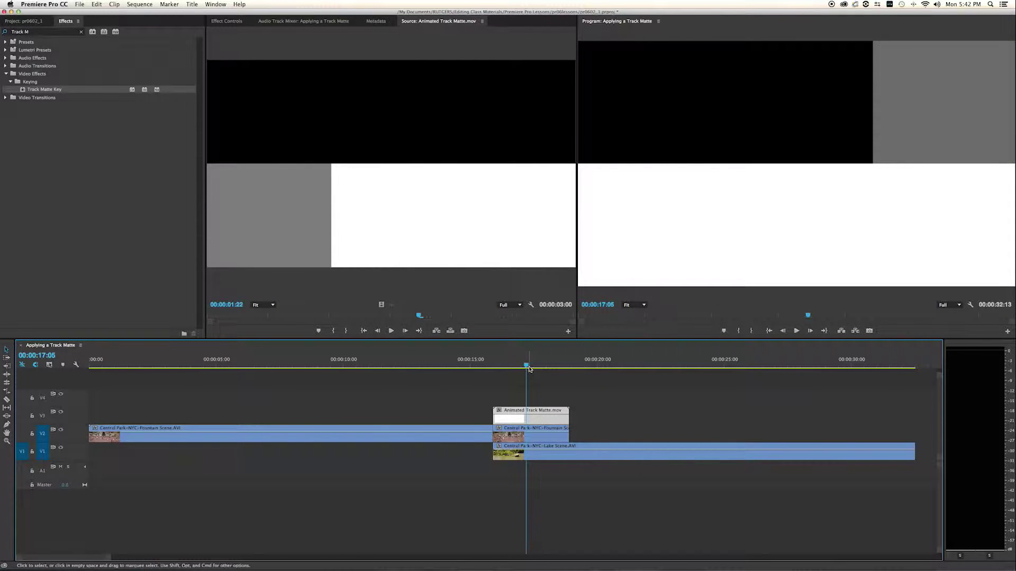
pyautogui.press('Left')
pyautogui.press('Left')
pyautogui.press('Left')
pyautogui.press('Left')
pyautogui.press('Left')
pyautogui.press('Left')
pyautogui.press('Left')
pyautogui.press('Left')
pyautogui.press('Left')
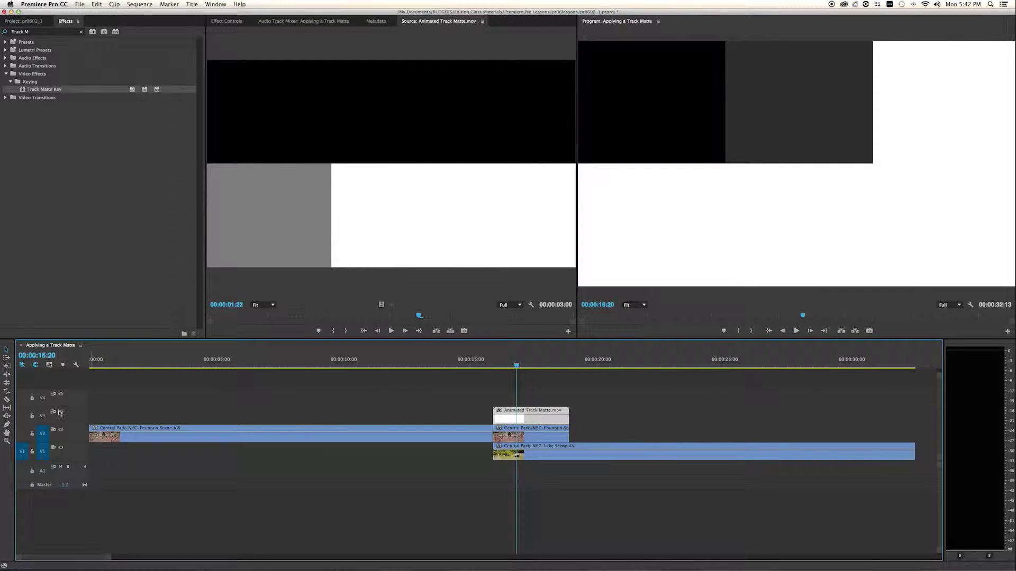
# Toggle the V3 and V2 track outputs off and back on to examine the layers beneath the matte
pyautogui.click(61, 412)
pyautogui.click(60, 412)
pyautogui.click(60, 412)
pyautogui.click(61, 429)
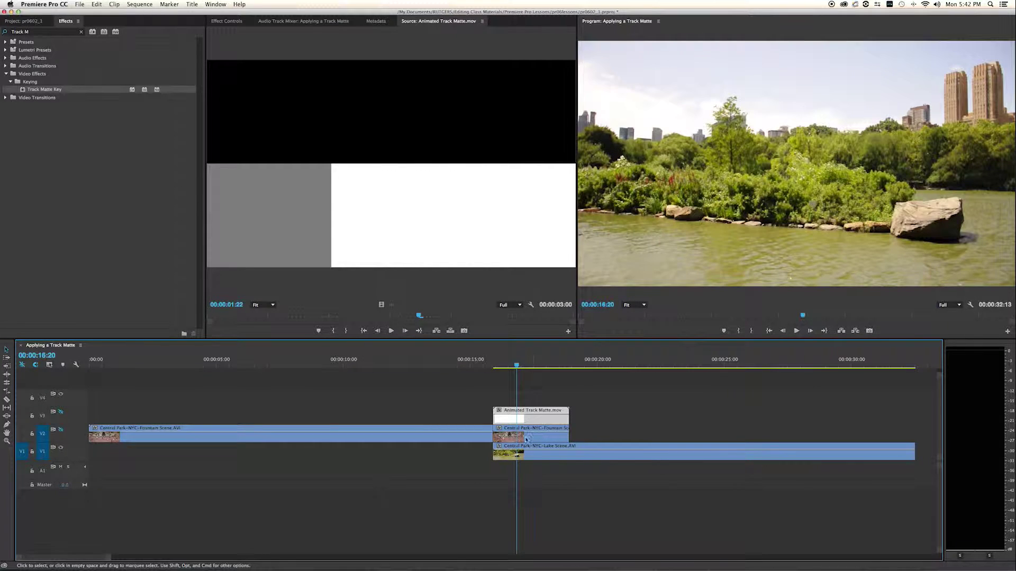
pyautogui.click(60, 431)
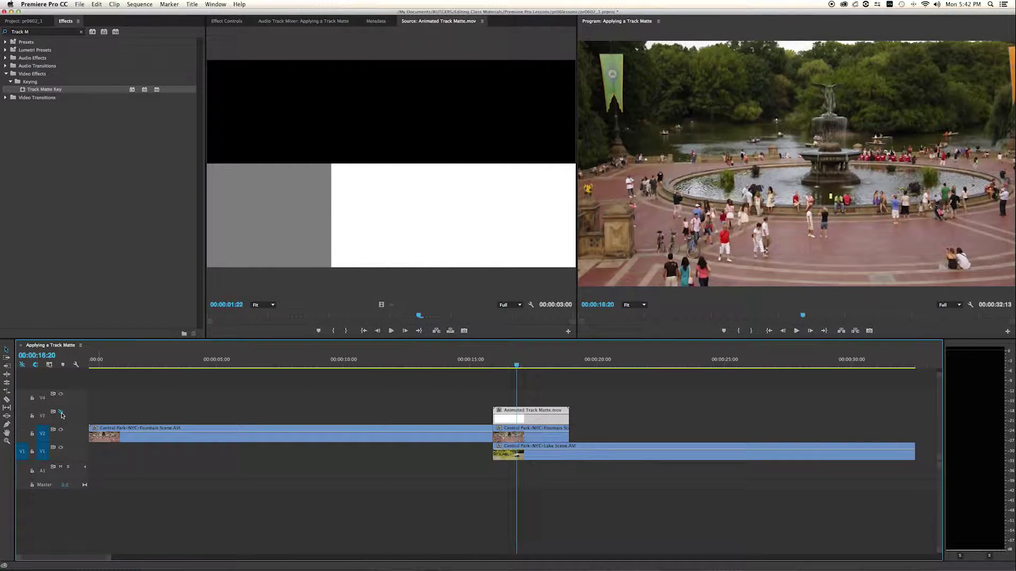
pyautogui.click(61, 412)
# Apply the Track Matte Key effect to the short Fountain Scene segment on V2 and move the playhead to 00:00:17:13
pyautogui.moveTo(512, 365)
pyautogui.mouseDown()
pyautogui.moveTo(498, 366)
pyautogui.moveTo(527, 366)
pyautogui.moveTo(519, 371)
pyautogui.mouseUp()
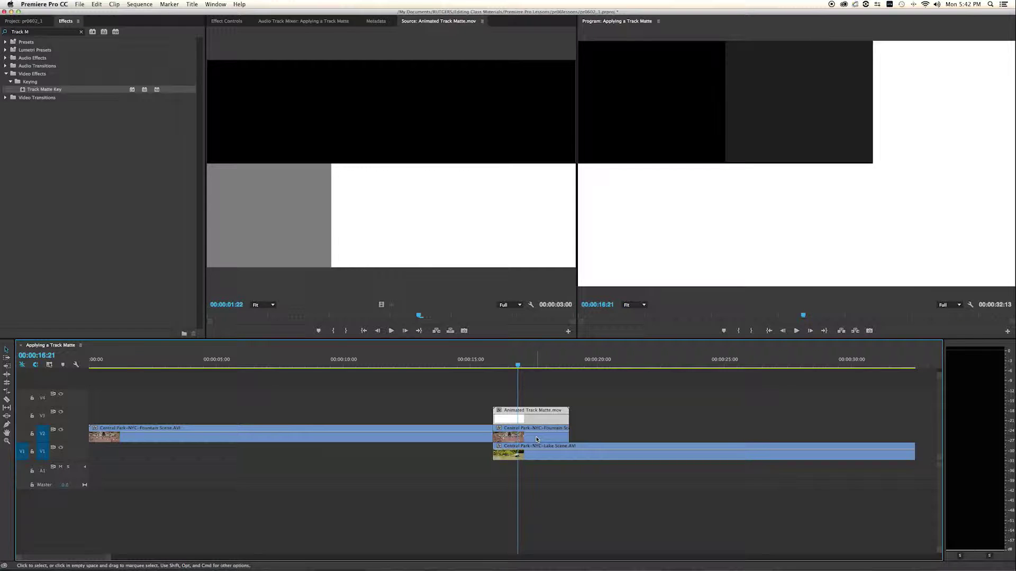
pyautogui.click(537, 439)
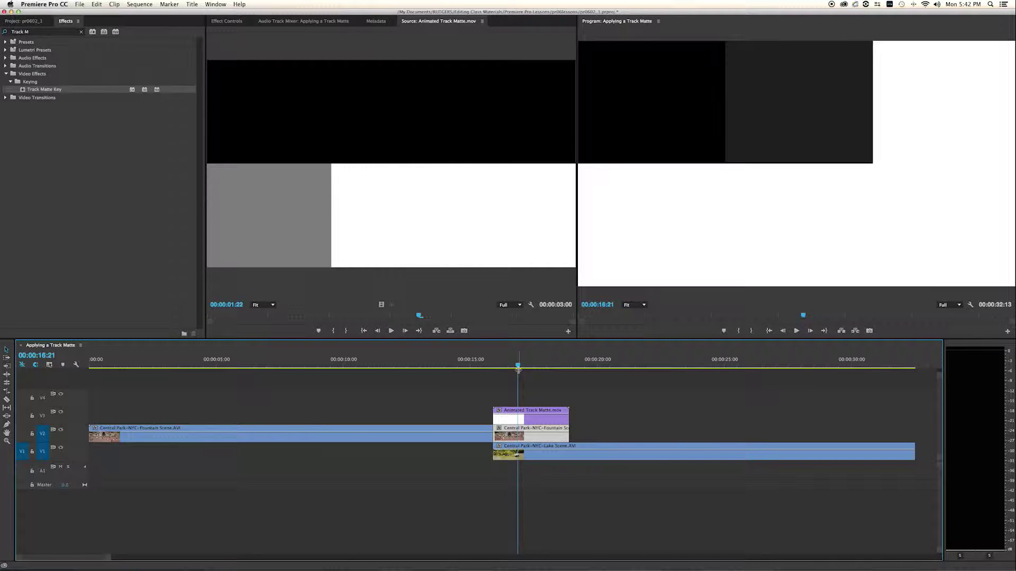
pyautogui.moveTo(21, 92); pyautogui.dragTo(534, 438)
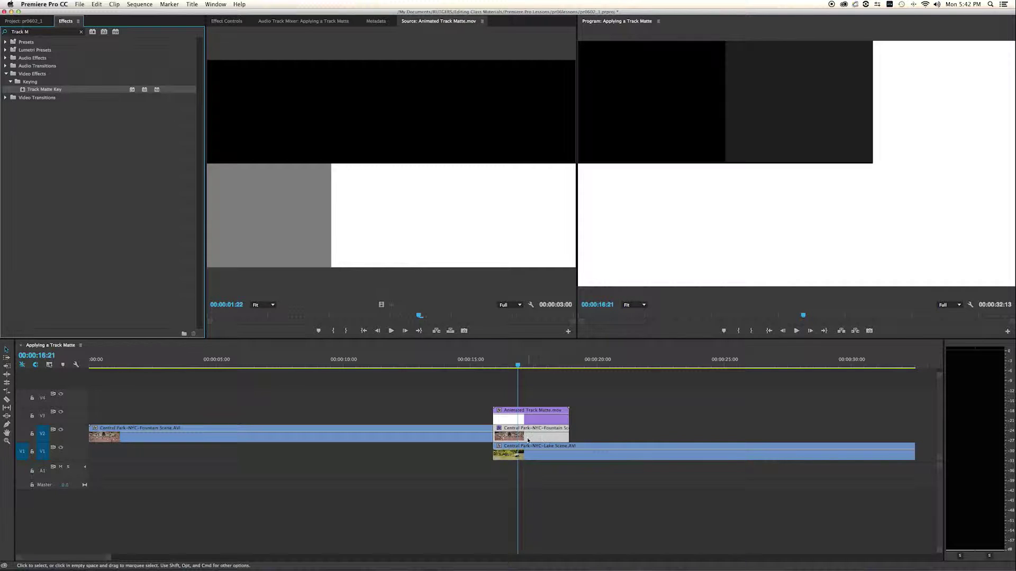
pyautogui.moveTo(518, 366)
pyautogui.mouseDown()
pyautogui.moveTo(488, 371)
pyautogui.moveTo(555, 377)
pyautogui.moveTo(490, 373)
pyautogui.moveTo(535, 373)
pyautogui.mouseUp()
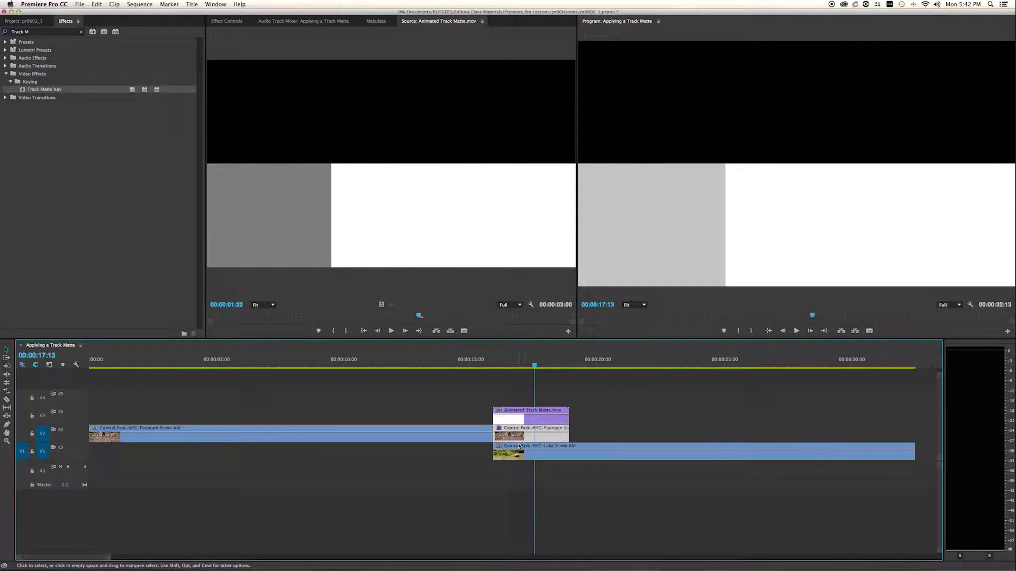
# Set the segment's Track Matte Key to use Video 3 as its matte and Matte Luma for compositing
pyautogui.doubleClick(521, 438)
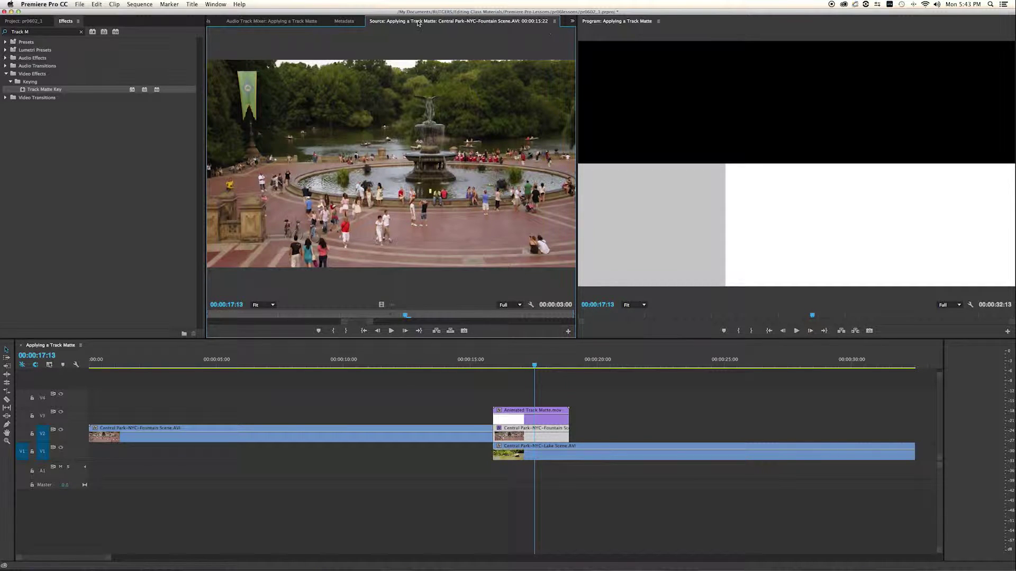
pyautogui.click(215, 22)
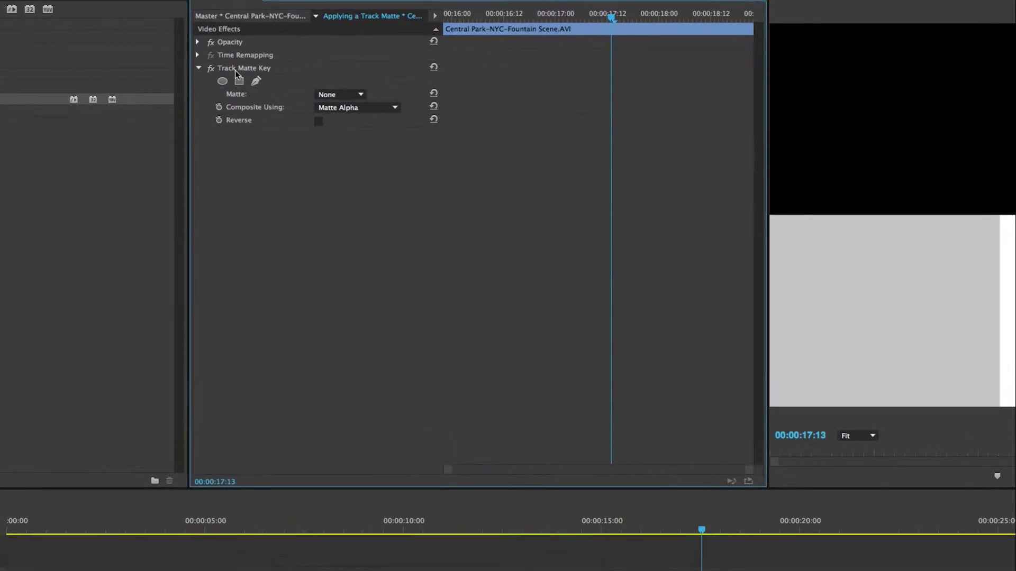
pyautogui.click(249, 68)
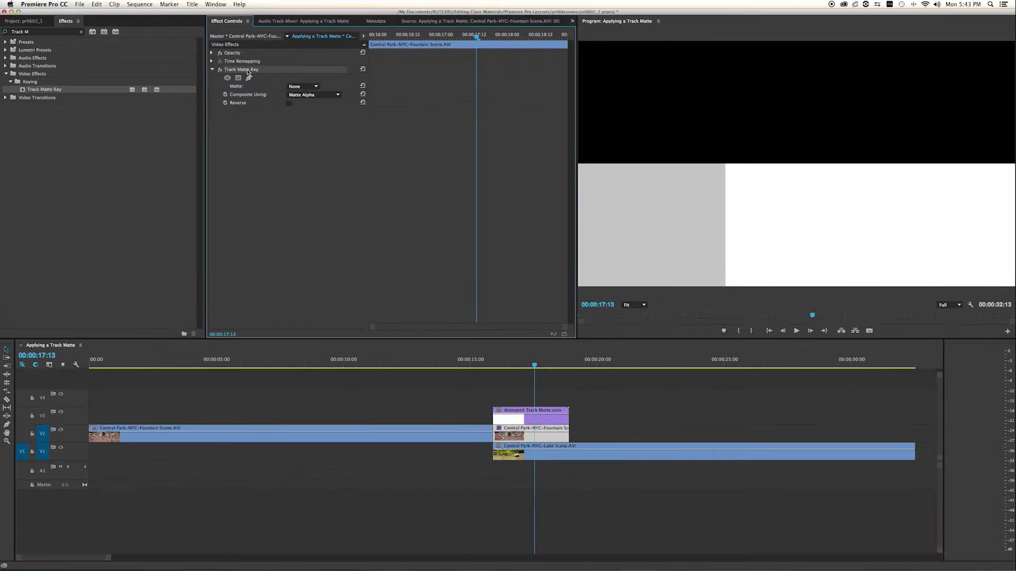
pyautogui.click(311, 90)
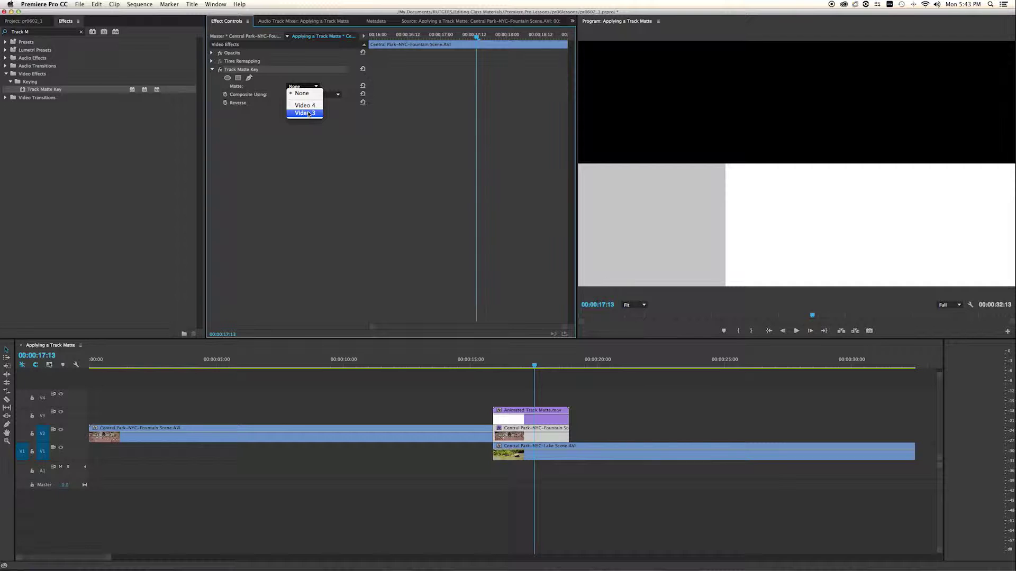
pyautogui.click(41, 420)
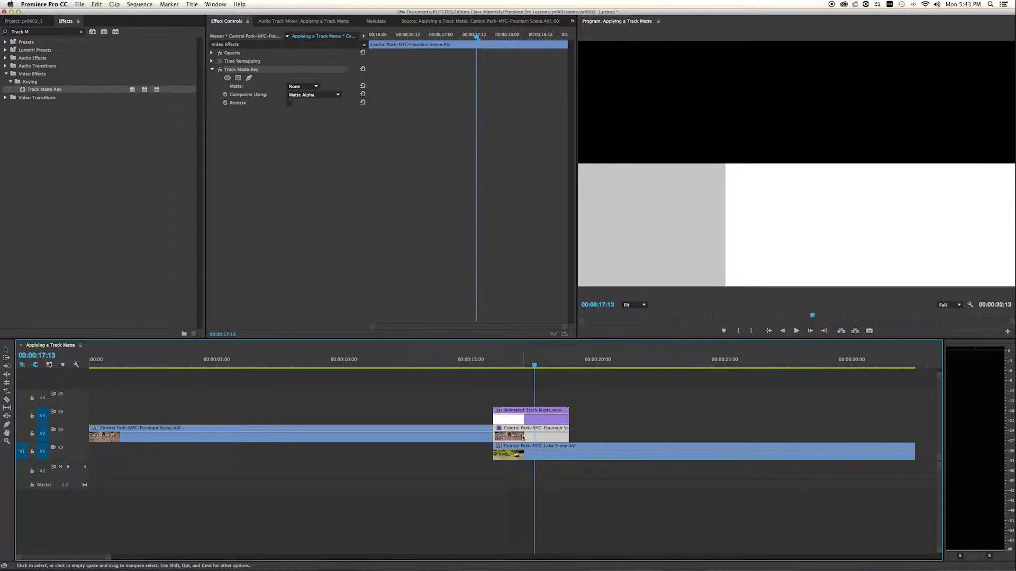
pyautogui.click(317, 87)
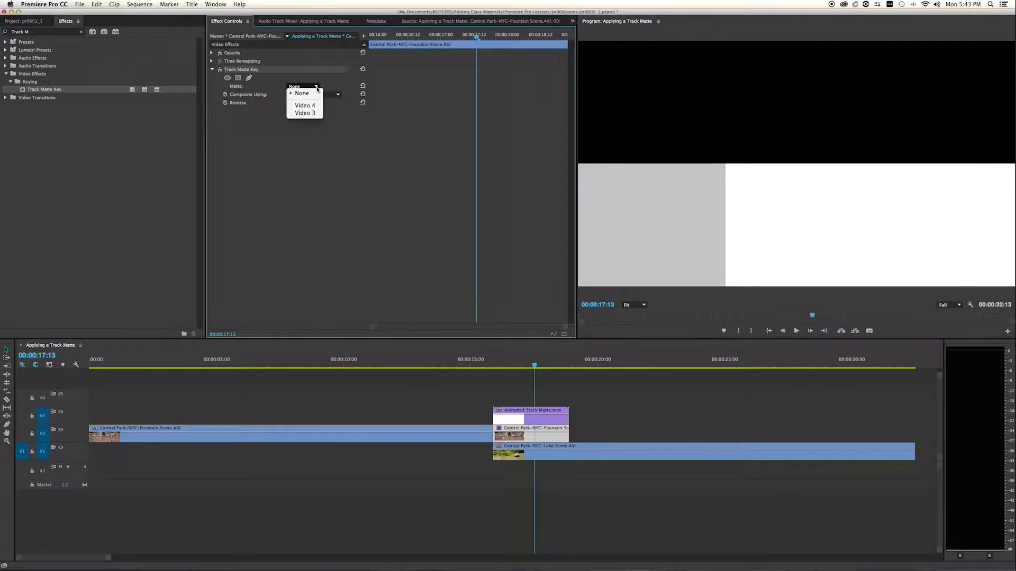
pyautogui.click(314, 113)
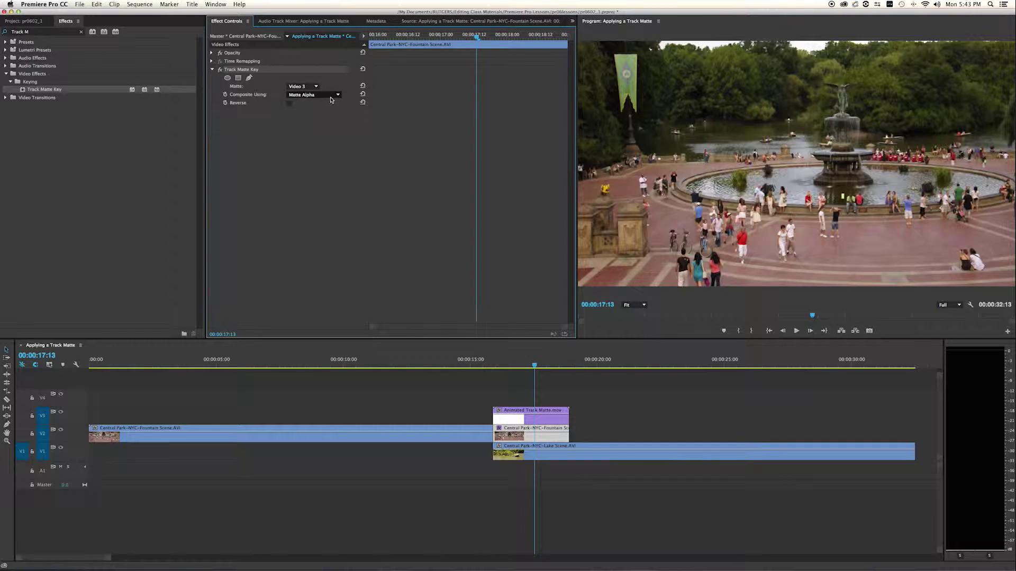
pyautogui.click(331, 99)
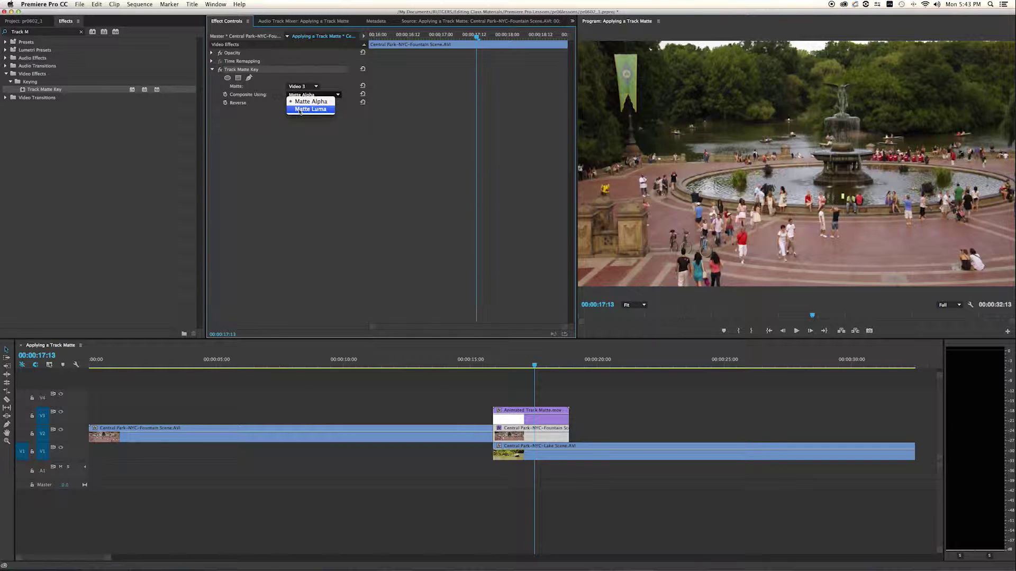
pyautogui.click(311, 110)
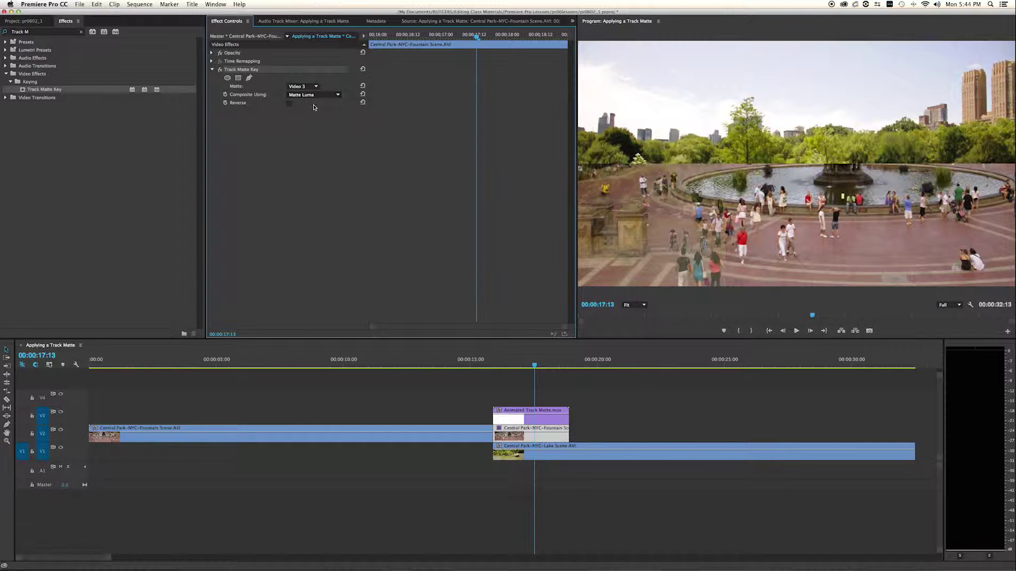
# Scrub through the track matte transition from just before 00:00:15:22 to examine how the Lake Scene is revealed
pyautogui.click(492, 365)
pyautogui.moveTo(492, 367)
pyautogui.mouseDown()
pyautogui.moveTo(474, 367)
pyautogui.moveTo(571, 376)
pyautogui.moveTo(491, 376)
pyautogui.mouseUp()
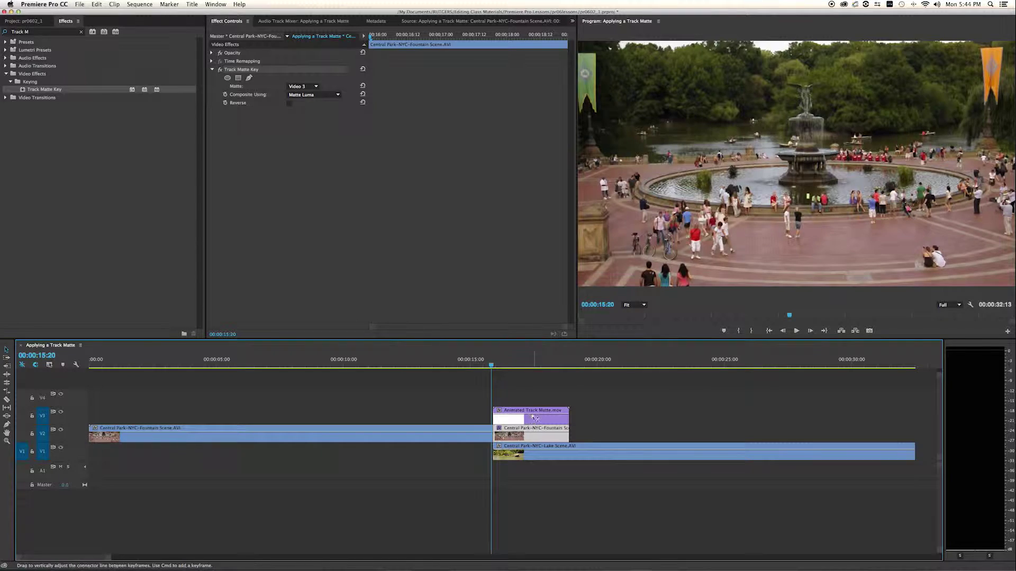
pyautogui.moveTo(495, 370); pyautogui.dragTo(518, 381)
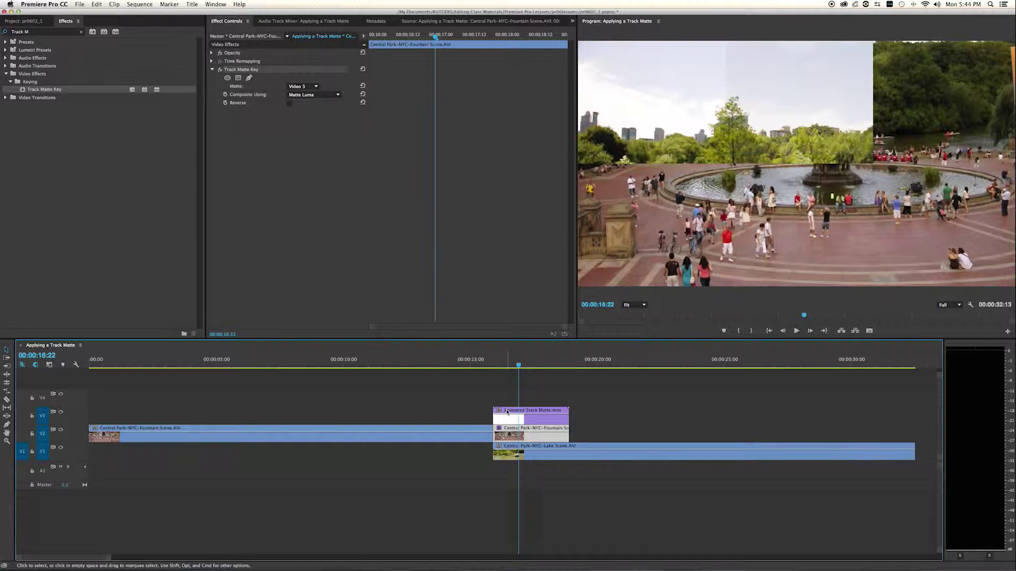
pyautogui.moveTo(516, 365)
pyautogui.mouseDown()
pyautogui.moveTo(504, 368)
pyautogui.moveTo(571, 371)
pyautogui.moveTo(484, 371)
pyautogui.moveTo(542, 371)
pyautogui.moveTo(510, 371)
pyautogui.mouseUp()
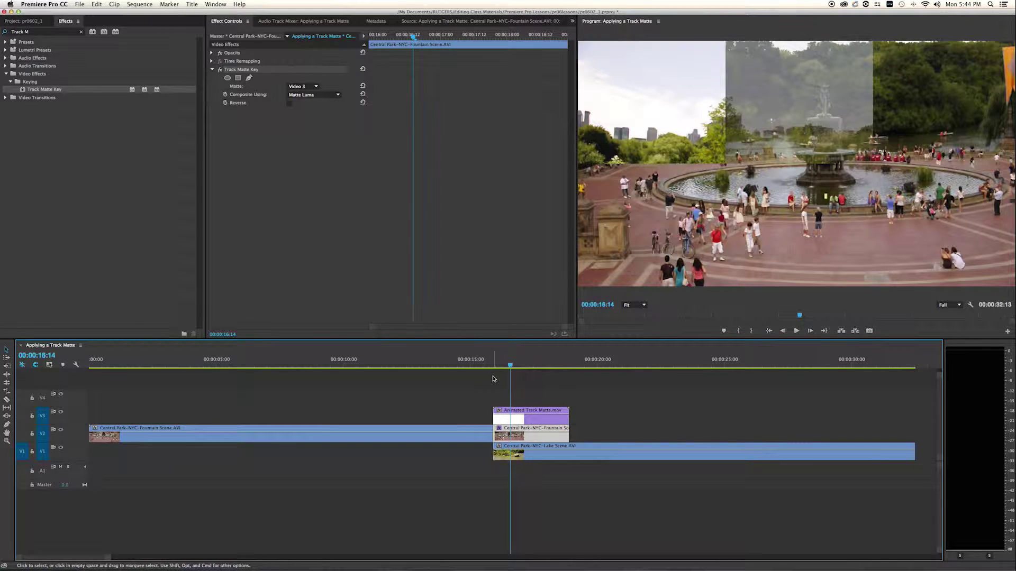
pyautogui.moveTo(495, 362); pyautogui.dragTo(538, 386)
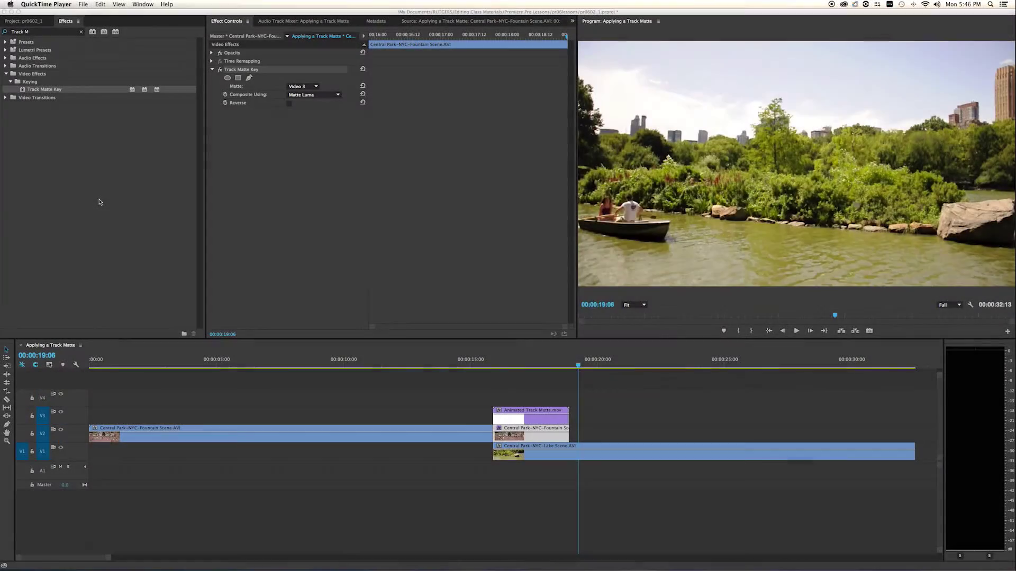
# Open the Ultra Key lesson project, discarding the changes to pr0602_1, and convert it under the name pr0603_1
pyautogui.click(83, 4)
pyautogui.click(85, 188)
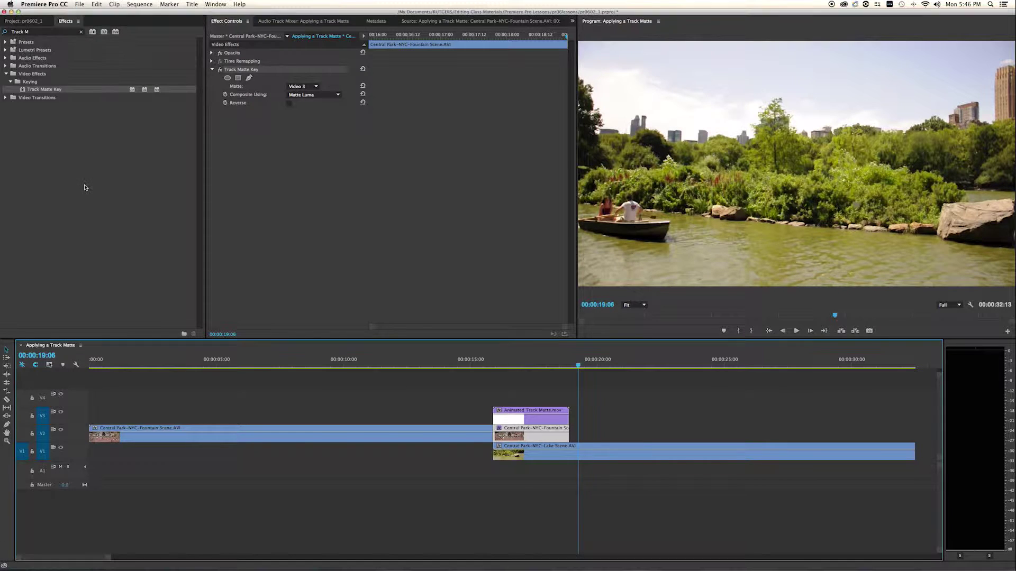
pyautogui.click(79, 4)
pyautogui.click(91, 22)
pyautogui.click(424, 122)
pyautogui.click(693, 468)
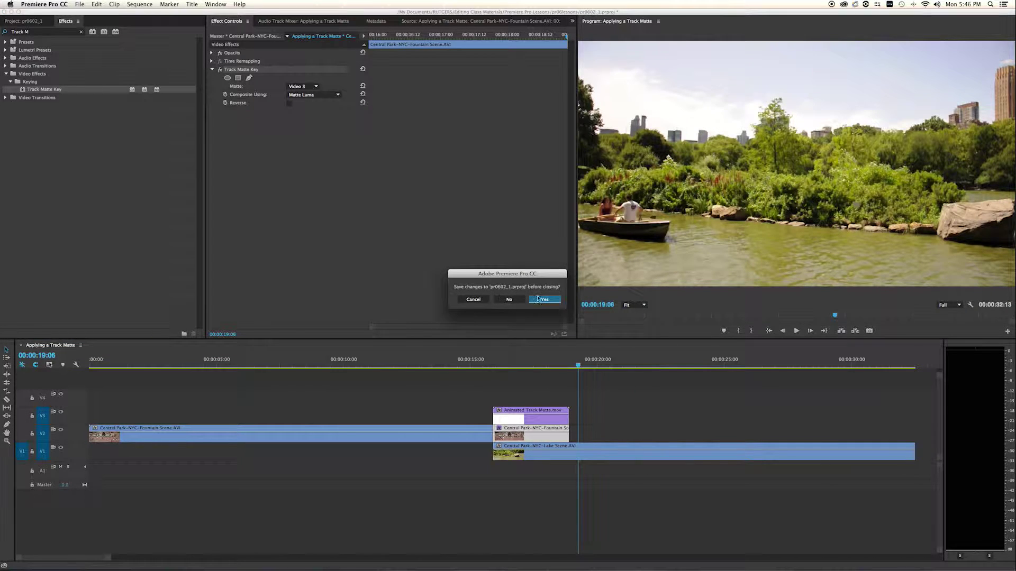
pyautogui.click(518, 301)
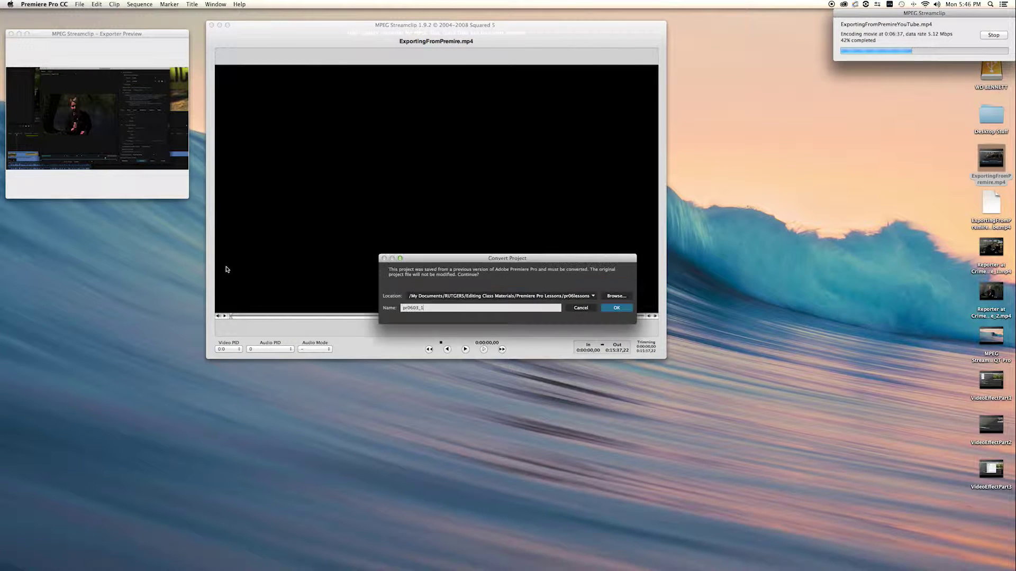
pyautogui.click(616, 308)
pyautogui.click(586, 377)
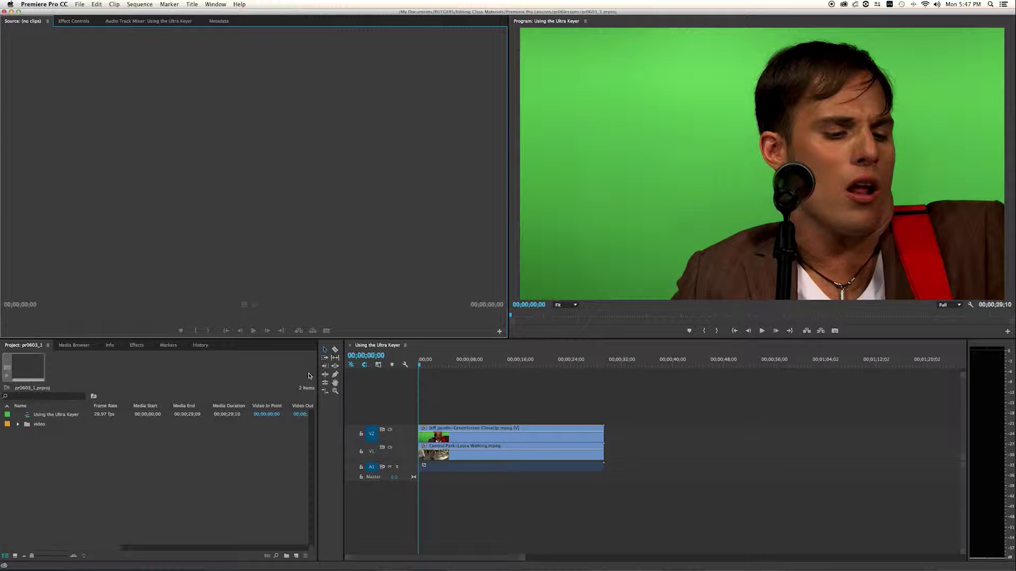
# Switch the interface to the Effects workspace
pyautogui.click(216, 5)
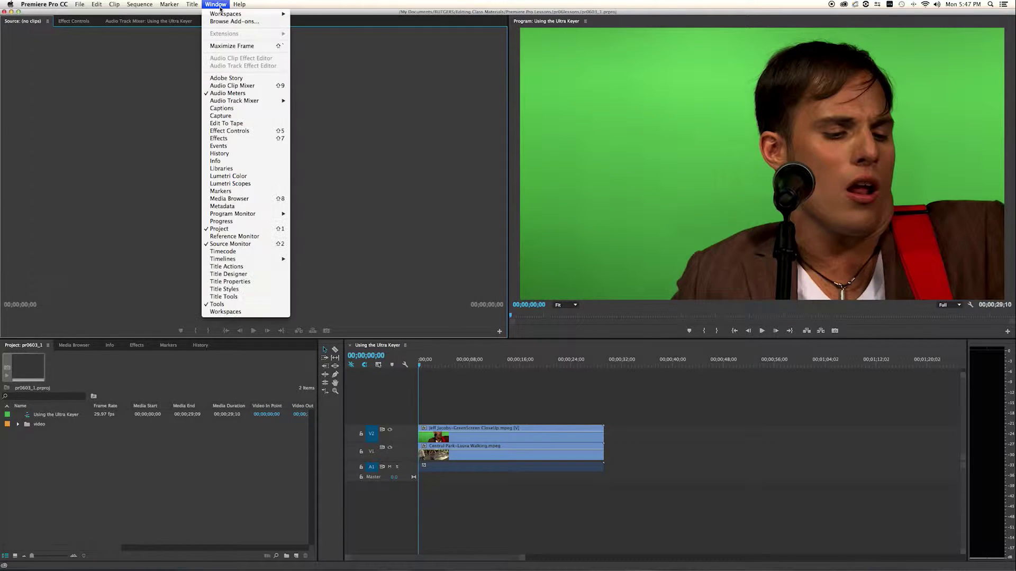
pyautogui.moveTo(219, 18)
pyautogui.click(312, 69)
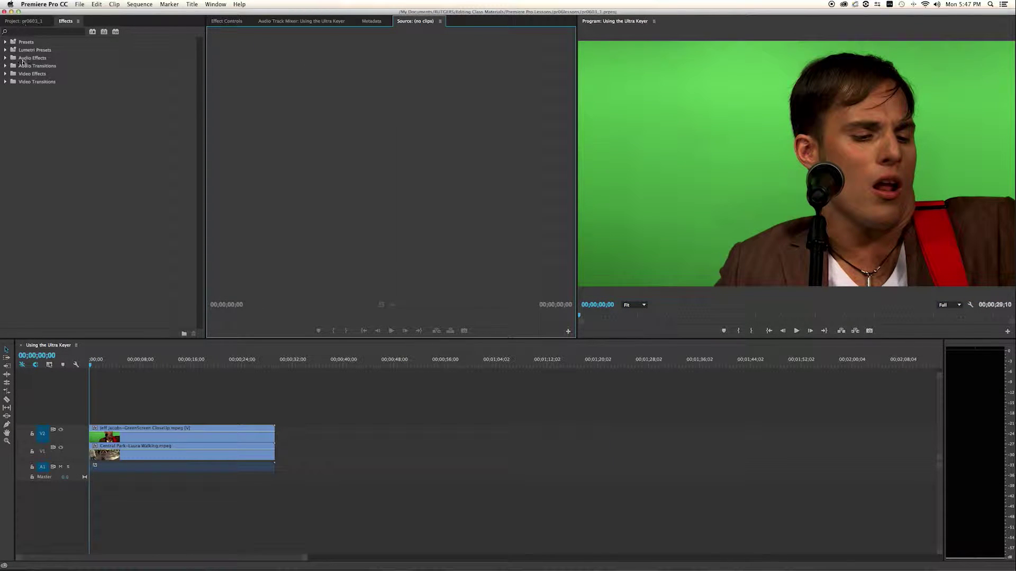
# Search the effects for "Key" and apply Ultra Key to the green screen close-up clip on V2
pyautogui.click(42, 32)
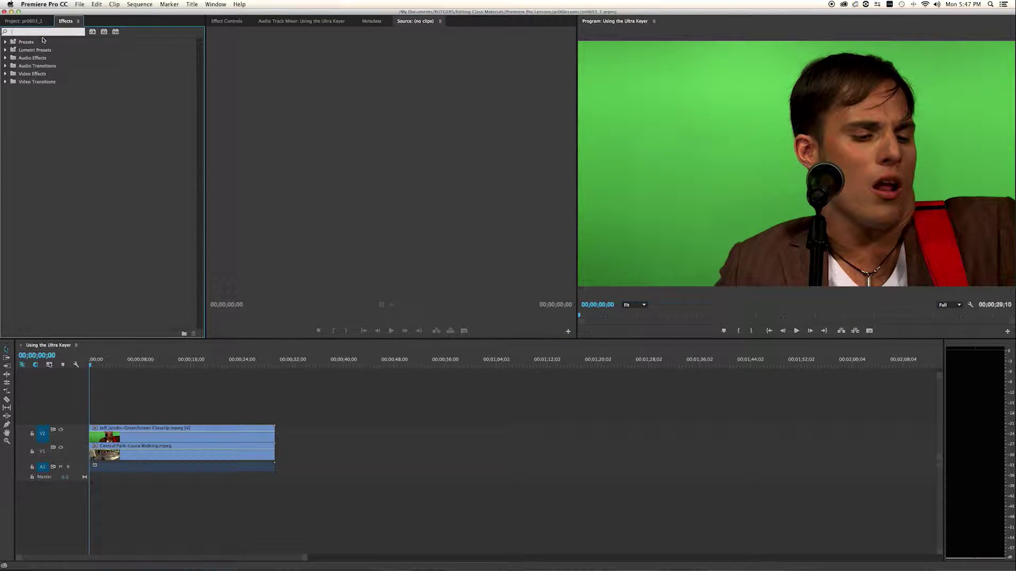
pyautogui.write('Key')
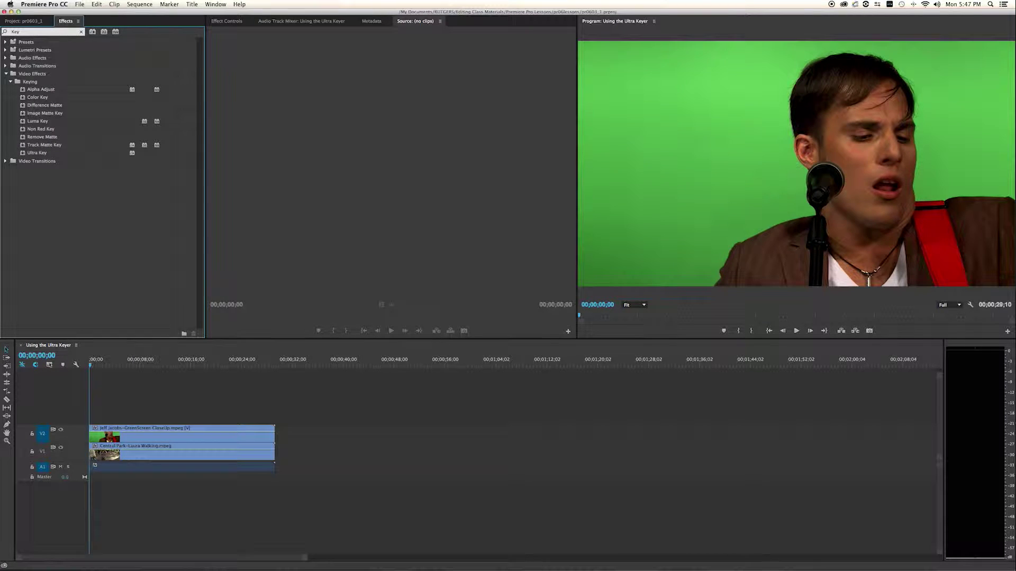
pyautogui.click(33, 153)
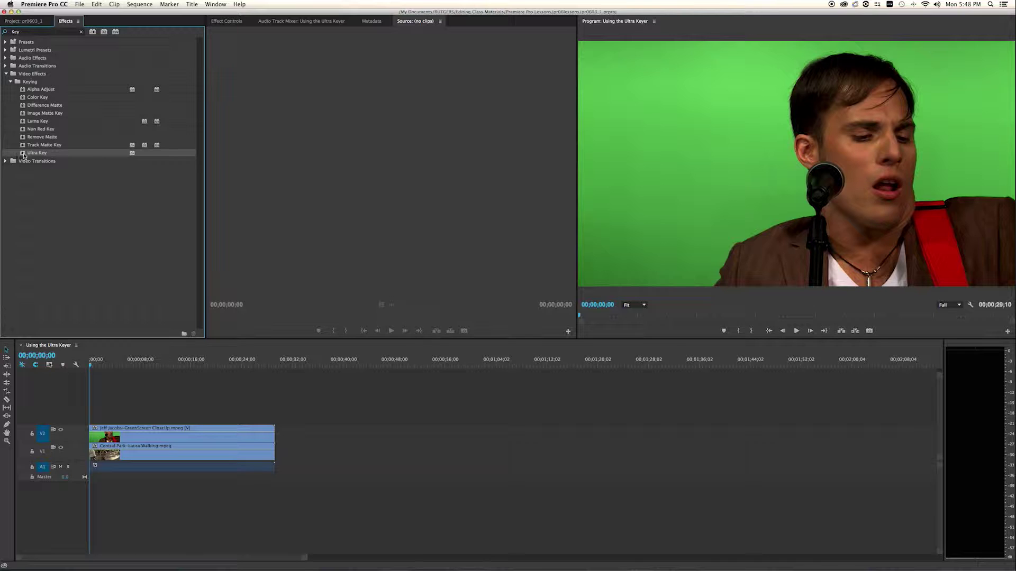
pyautogui.moveTo(24, 154); pyautogui.dragTo(171, 441)
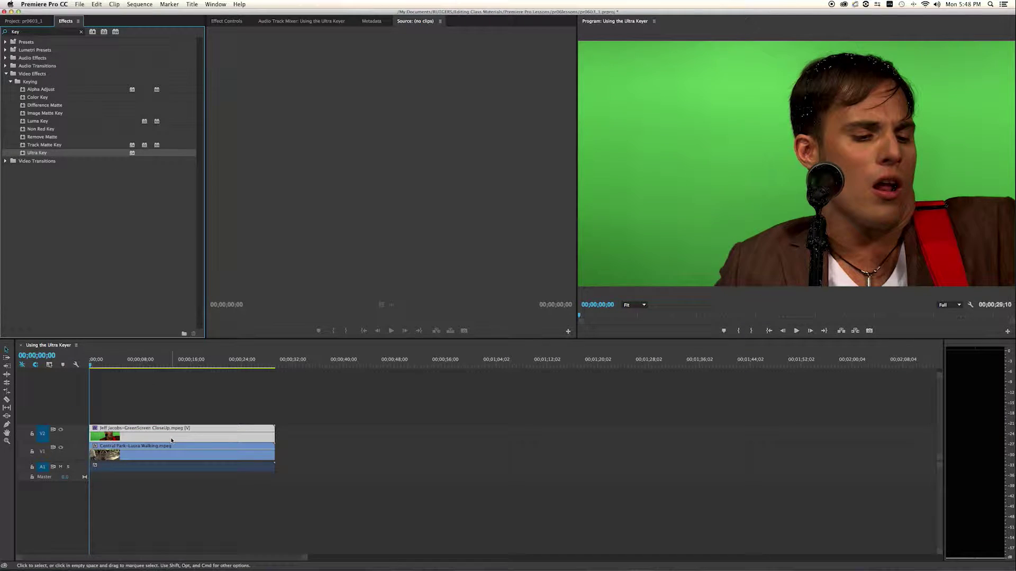
# Select the green screen close-up clip on V2 and show its effect controls
pyautogui.click(144, 456)
pyautogui.click(151, 437)
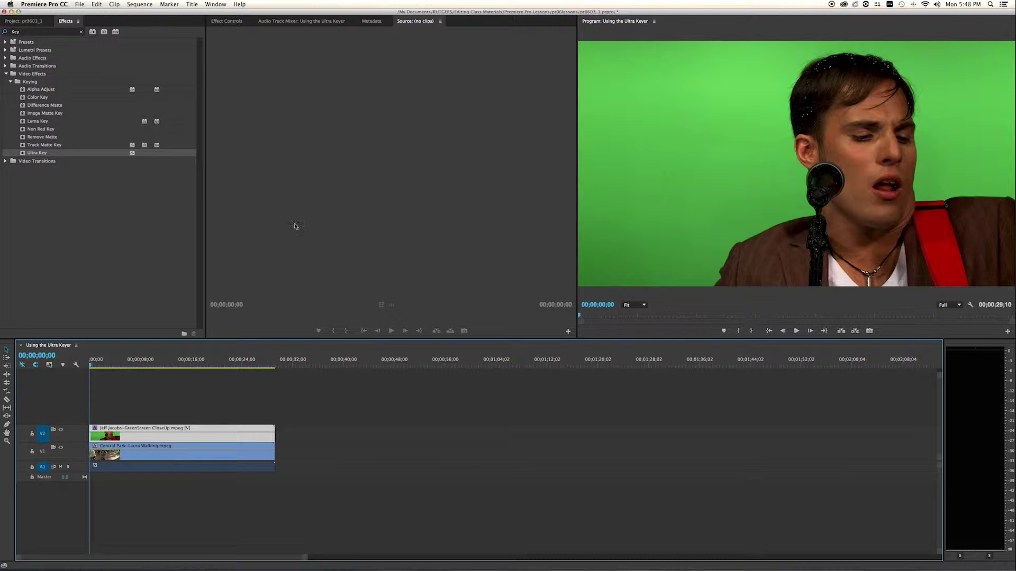
pyautogui.click(159, 459)
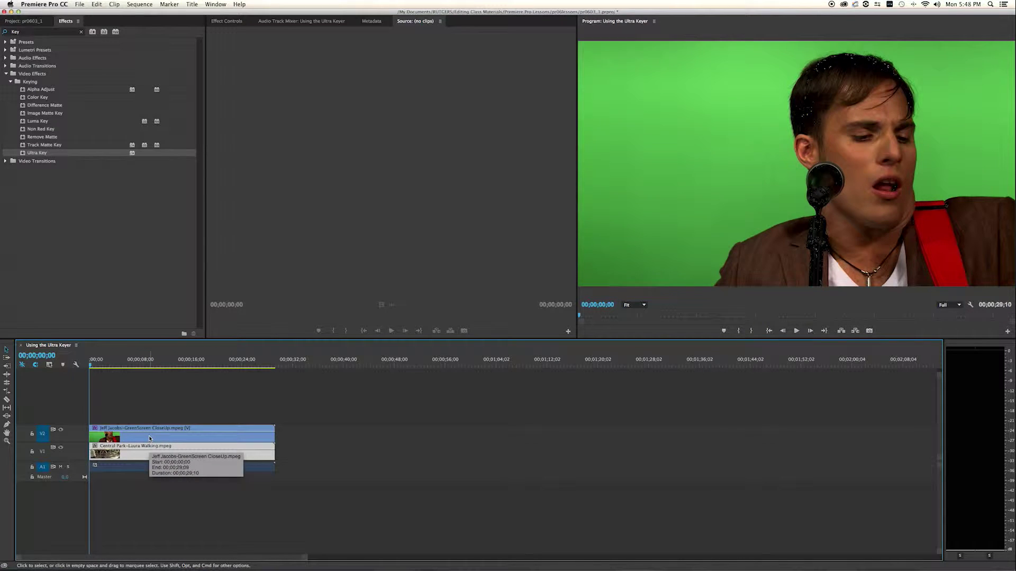
pyautogui.click(151, 453)
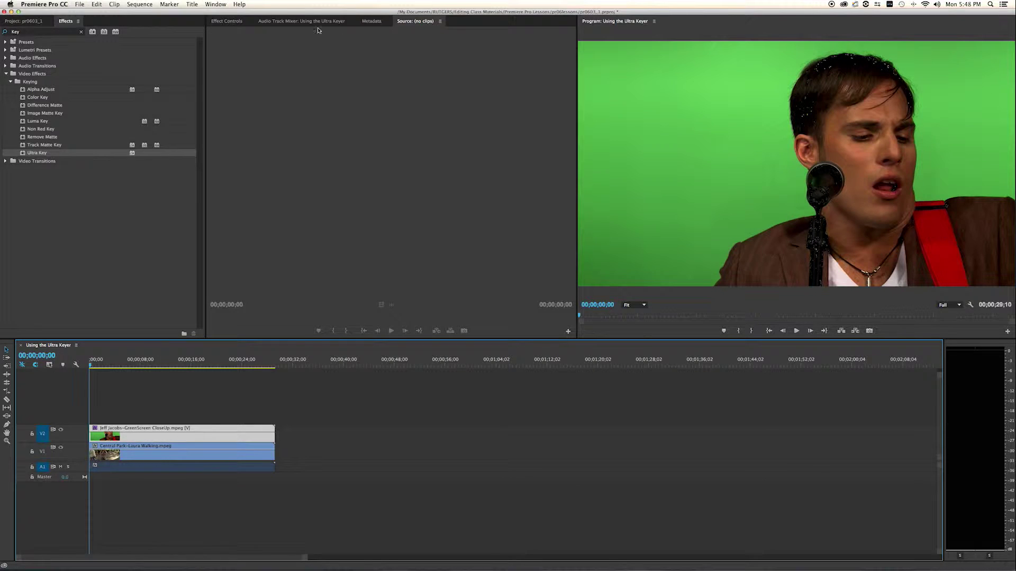
pyautogui.click(231, 21)
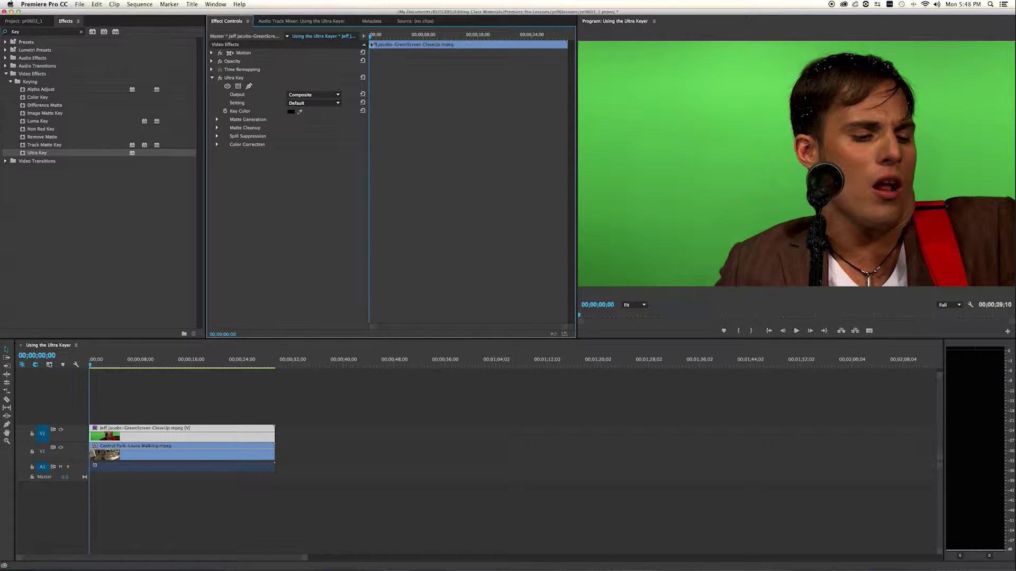
# Widen the property column of the effect controls and leave the Ultra Key settings expanded
pyautogui.moveTo(369, 66); pyautogui.dragTo(375, 121)
pyautogui.moveTo(377, 41); pyautogui.dragTo(442, 93)
pyautogui.click(237, 79)
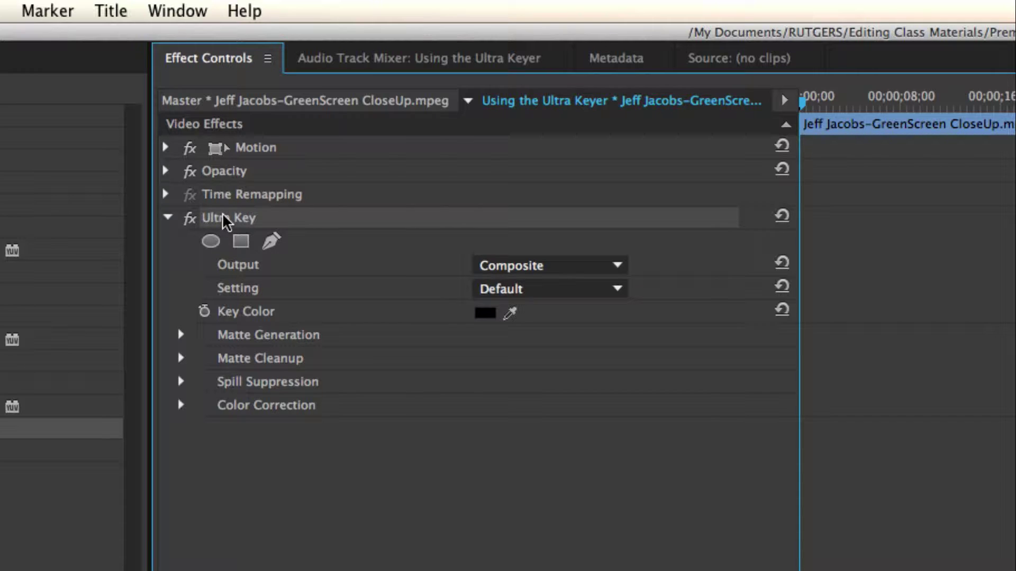
pyautogui.click(167, 219)
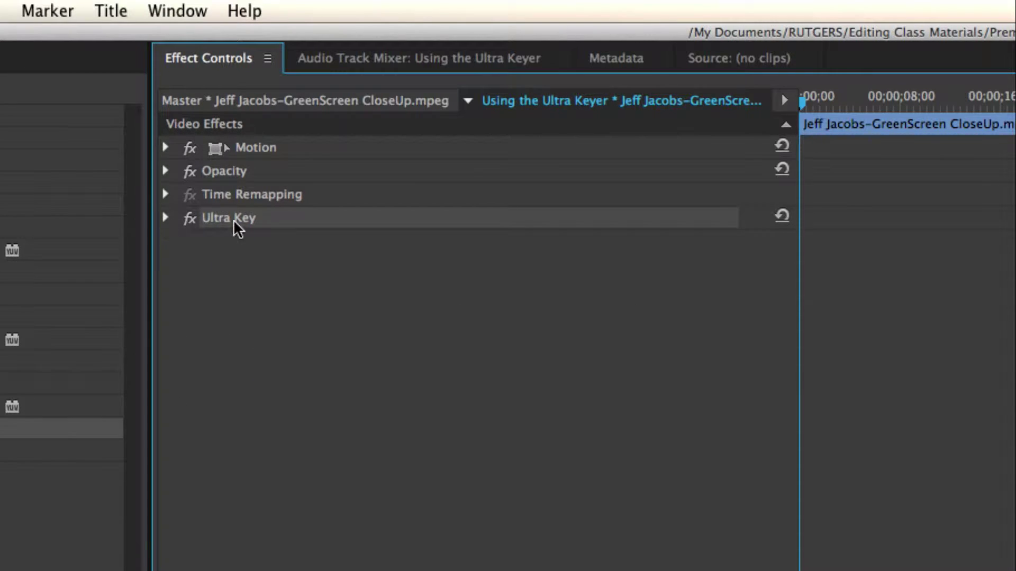
pyautogui.click(166, 217)
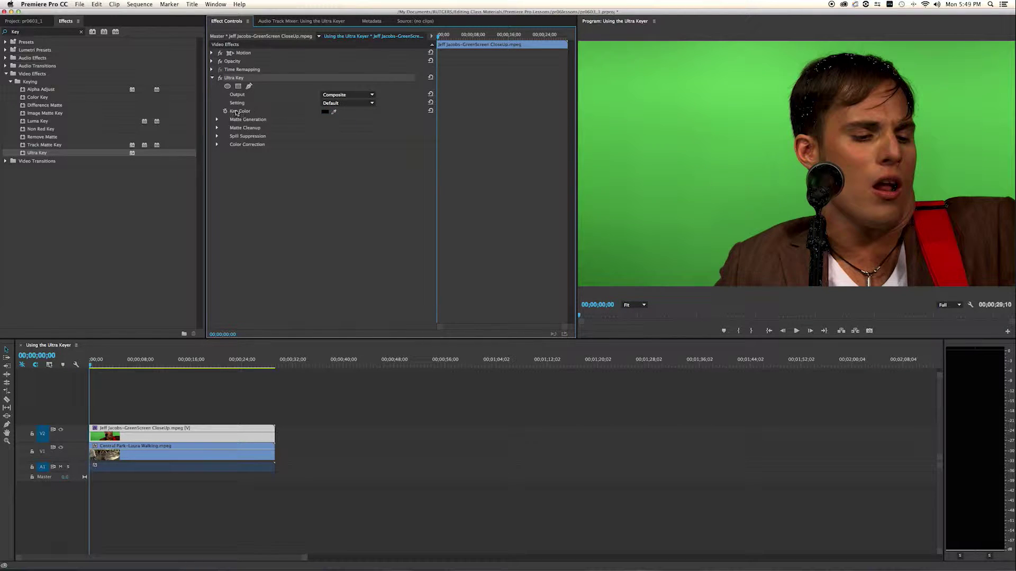
pyautogui.click(325, 112)
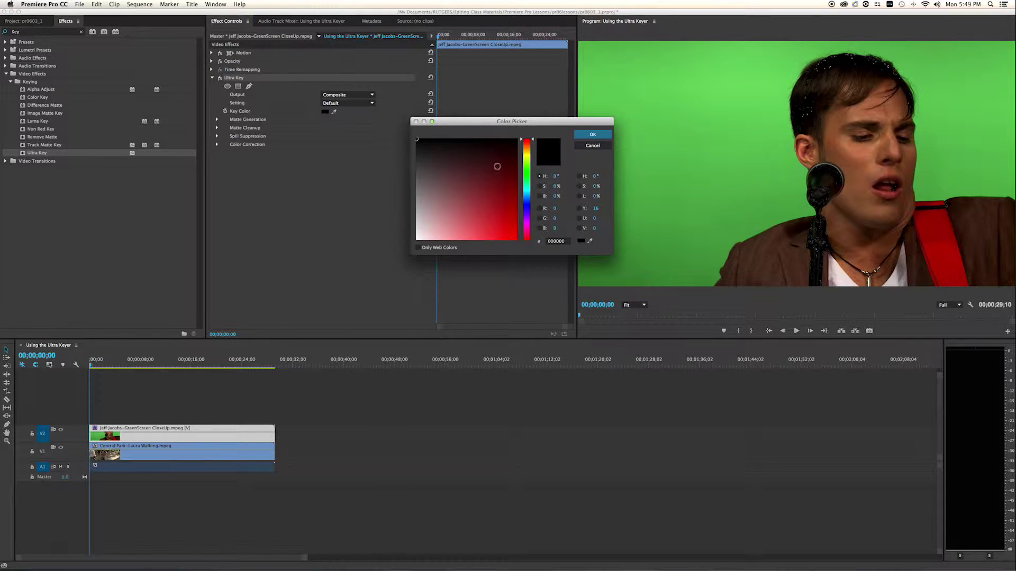
pyautogui.click(565, 241)
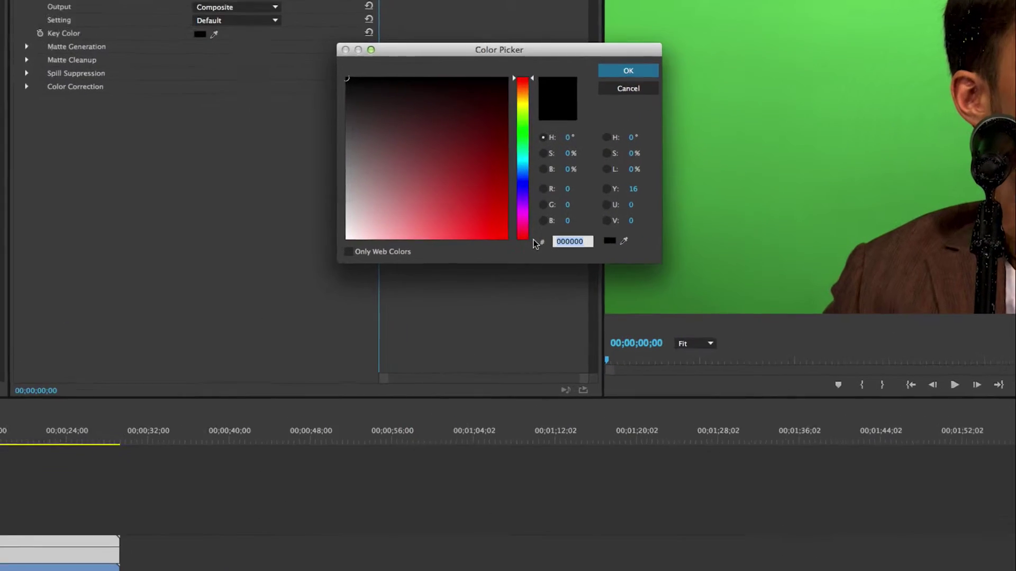
pyautogui.moveTo(520, 122); pyautogui.dragTo(518, 173)
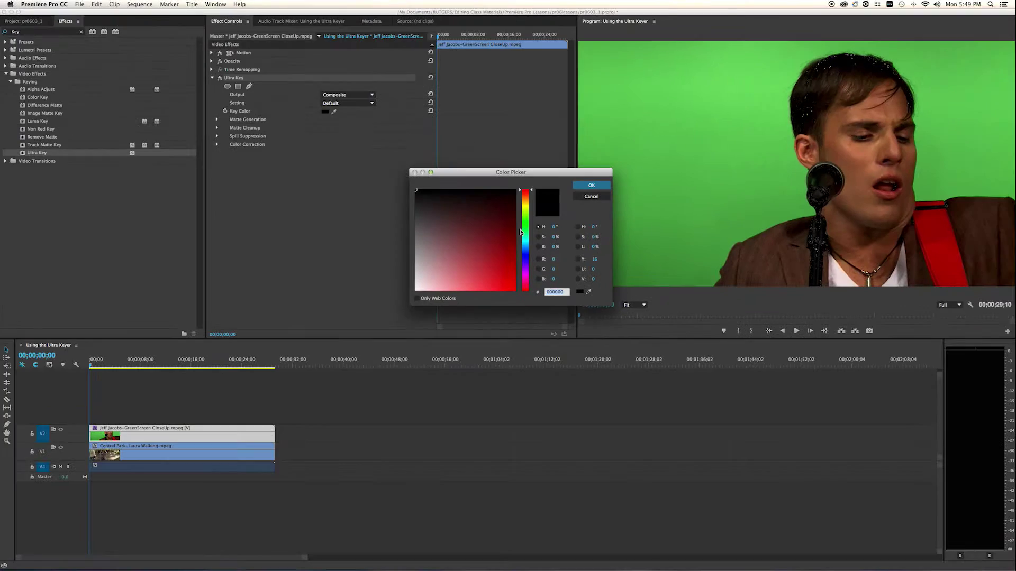
pyautogui.click(592, 196)
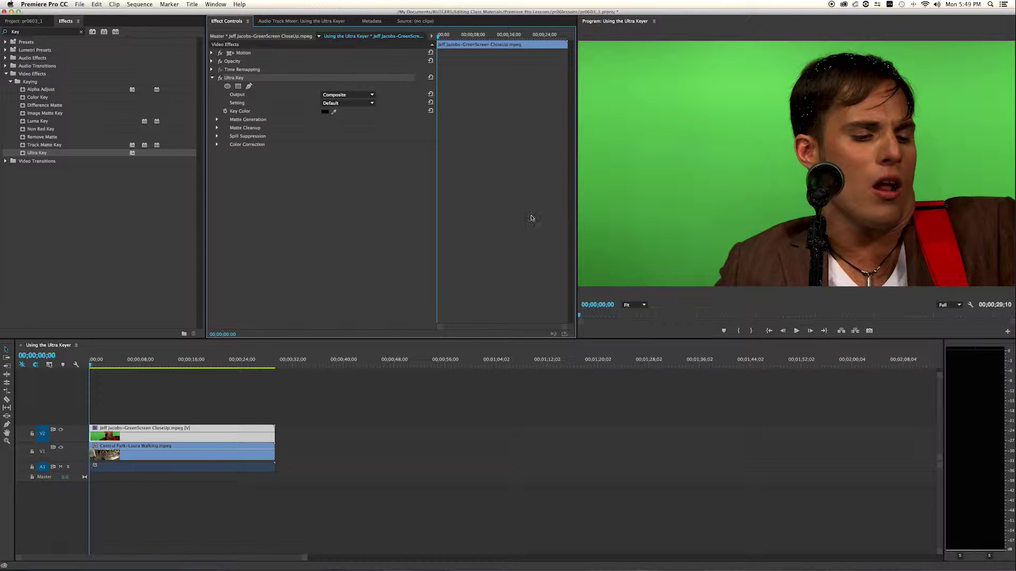
# Sample the green backdrop beside the singer as Ultra Key's key color
pyautogui.moveTo(335, 111); pyautogui.dragTo(772, 197)
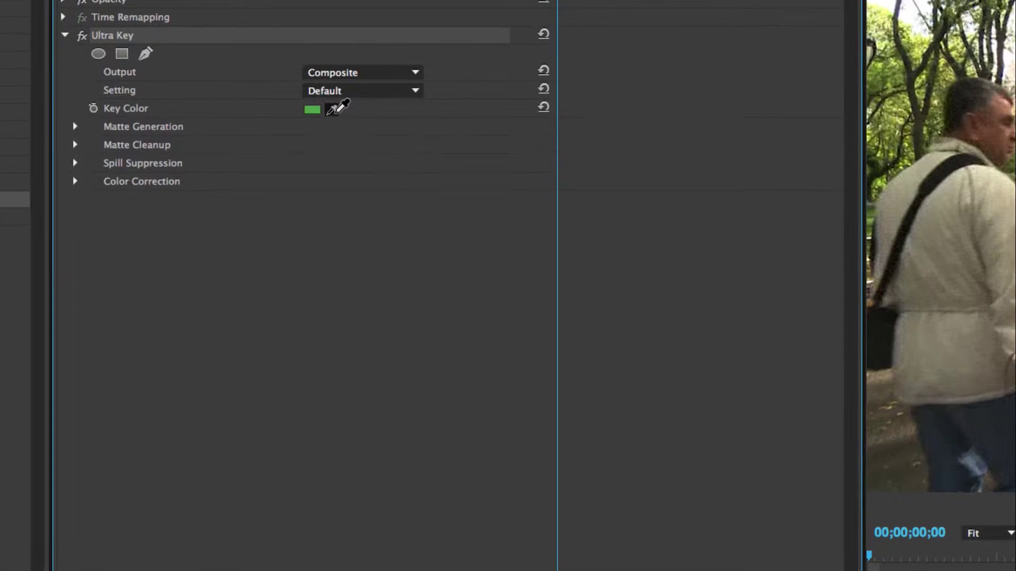
pyautogui.moveTo(339, 108); pyautogui.dragTo(1015, 286)
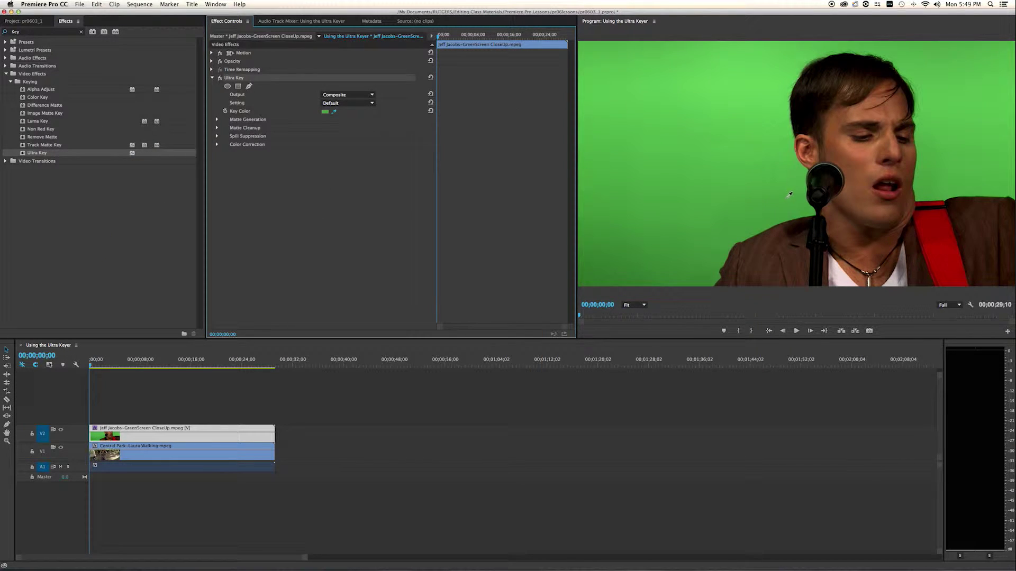
pyautogui.moveTo(784, 199); pyautogui.dragTo(784, 199)
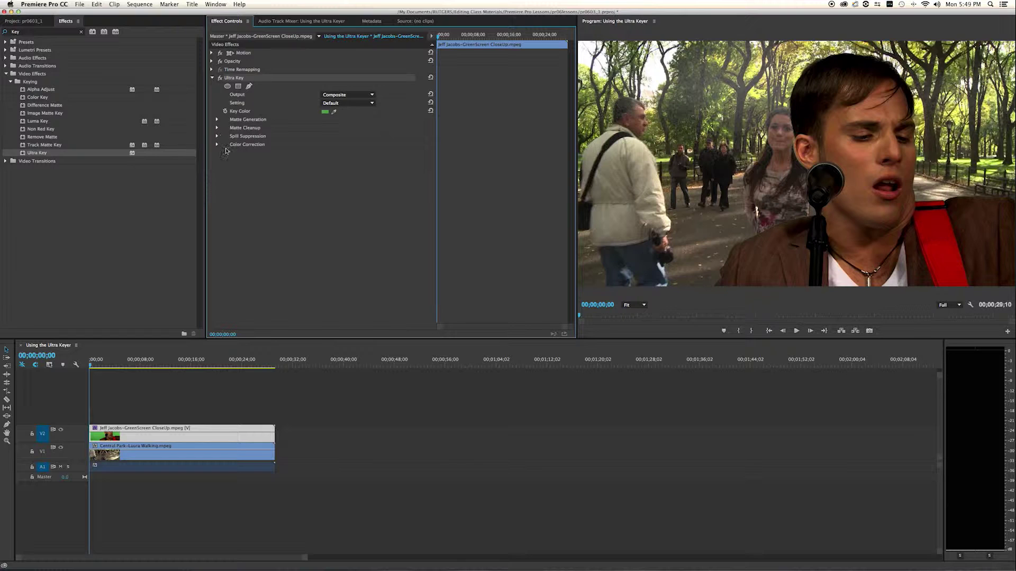
# Raise Ultra Key's Matte Generation tolerance to 65, and set the Matte Cleanup choke to 29 and soften to 3
pyautogui.click(216, 120)
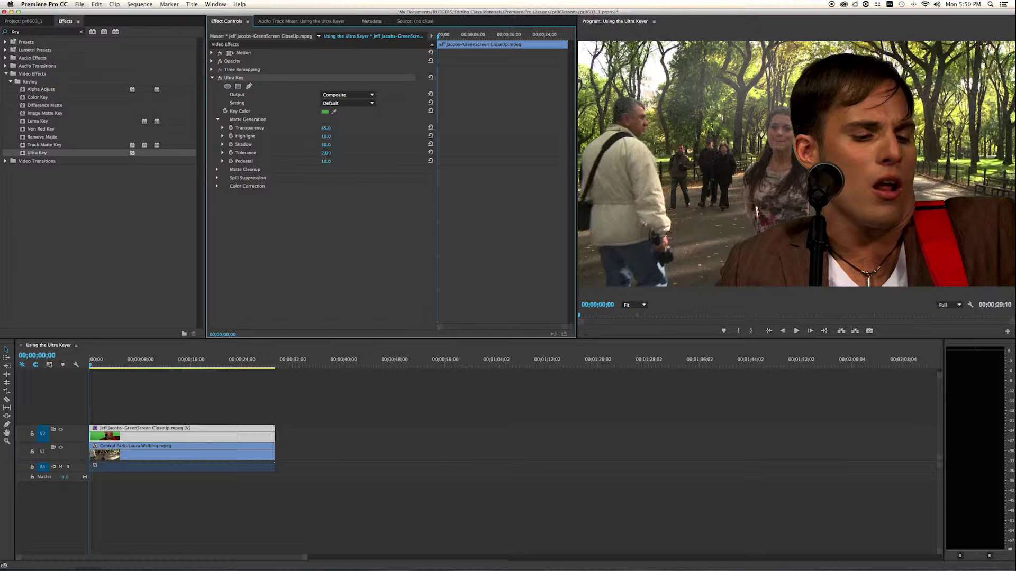
pyautogui.moveTo(326, 153); pyautogui.dragTo(264, 180)
pyautogui.click(217, 170)
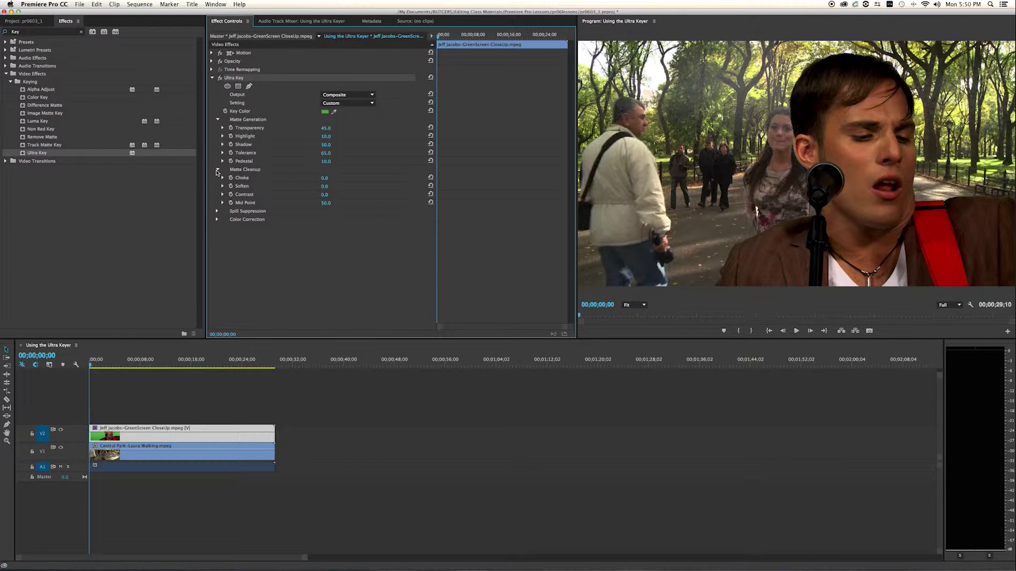
pyautogui.moveTo(325, 178); pyautogui.dragTo(334, 178)
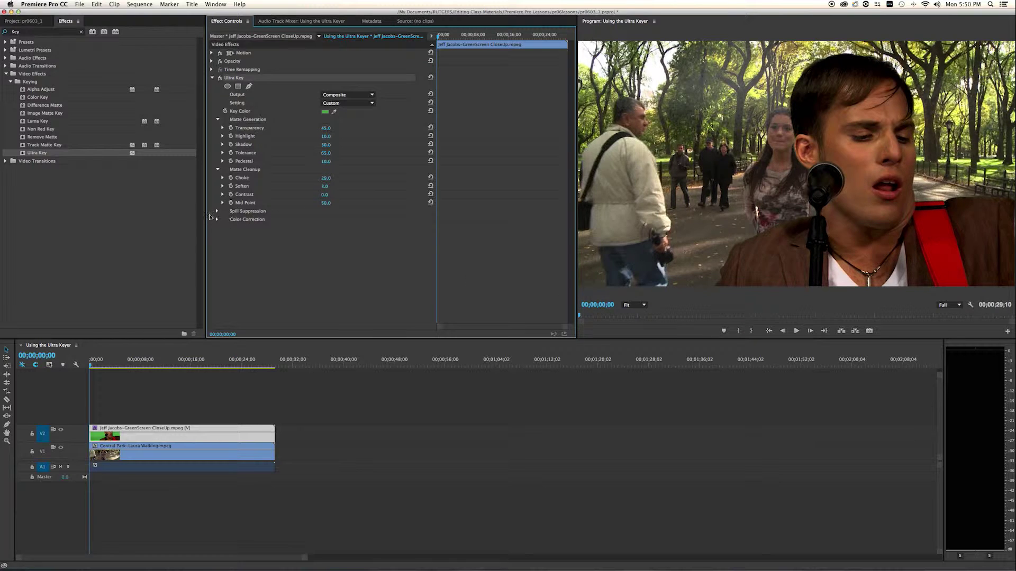
# Expand Spill Suppression and refine Matte Generation: transparency 56, highlight 0, shadow 53, tolerance 55 and pedestal 59
pyautogui.click(216, 211)
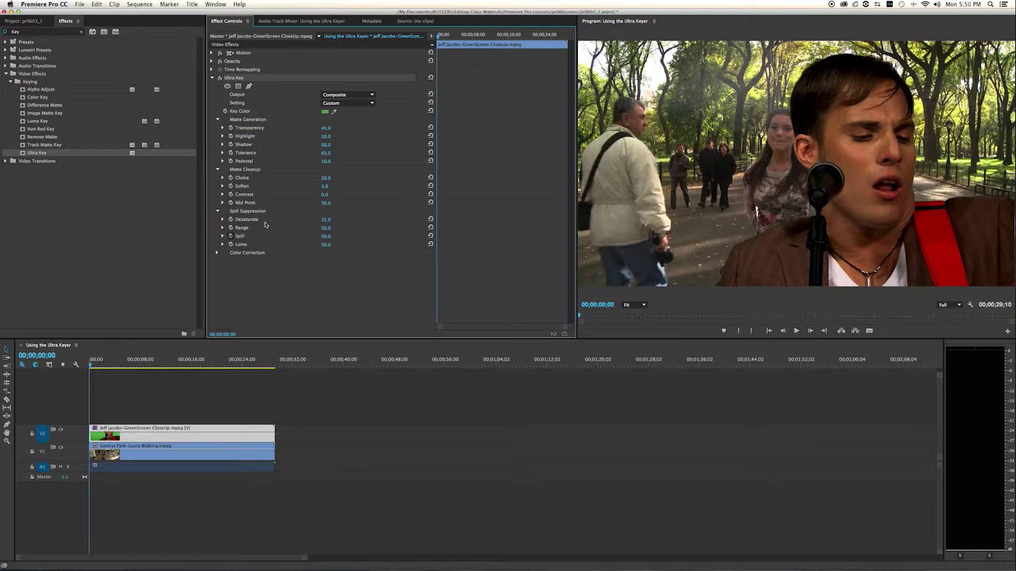
pyautogui.moveTo(325, 128)
pyautogui.mouseDown()
pyautogui.moveTo(317, 128)
pyautogui.moveTo(328, 128)
pyautogui.mouseUp()
pyautogui.moveTo(325, 137)
pyautogui.mouseDown()
pyautogui.moveTo(316, 137)
pyautogui.moveTo(327, 145)
pyautogui.mouseUp()
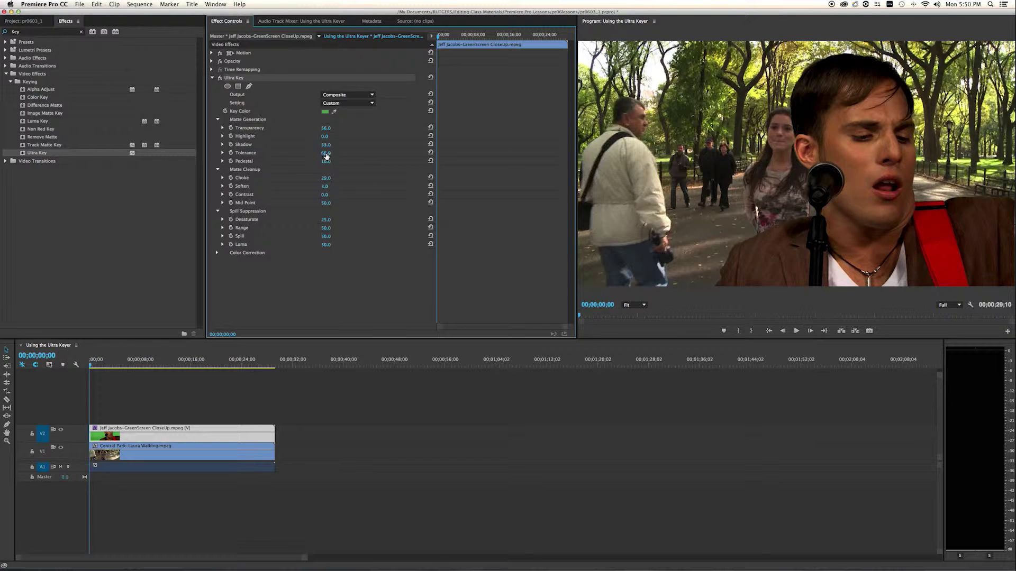
pyautogui.moveTo(325, 153); pyautogui.dragTo(339, 161)
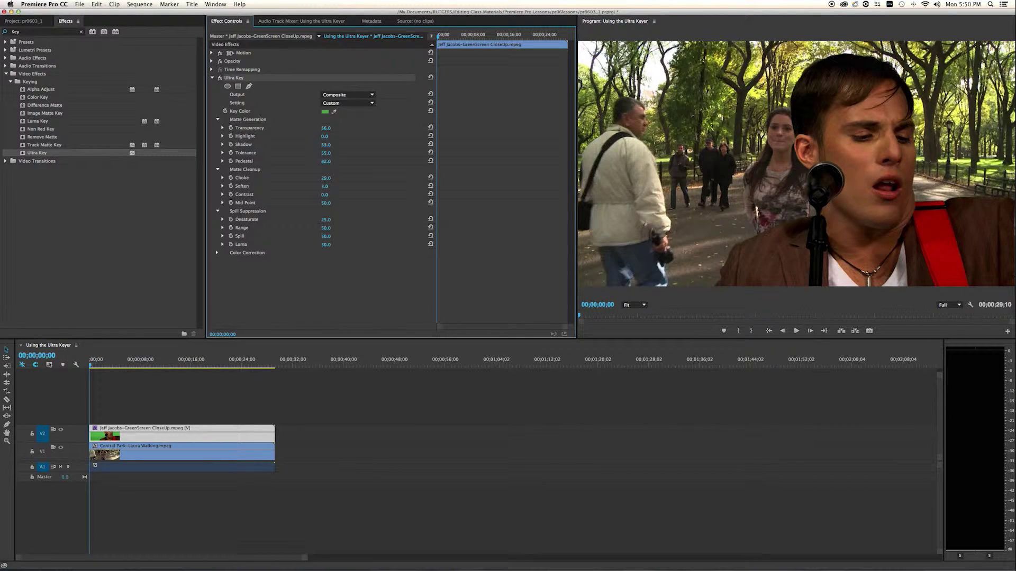
# With the playhead at 00;00;20;19, expand Color Correction and set Spill Suppression's spill to 48 and luma to 0
pyautogui.moveTo(450, 36); pyautogui.dragTo(478, 36)
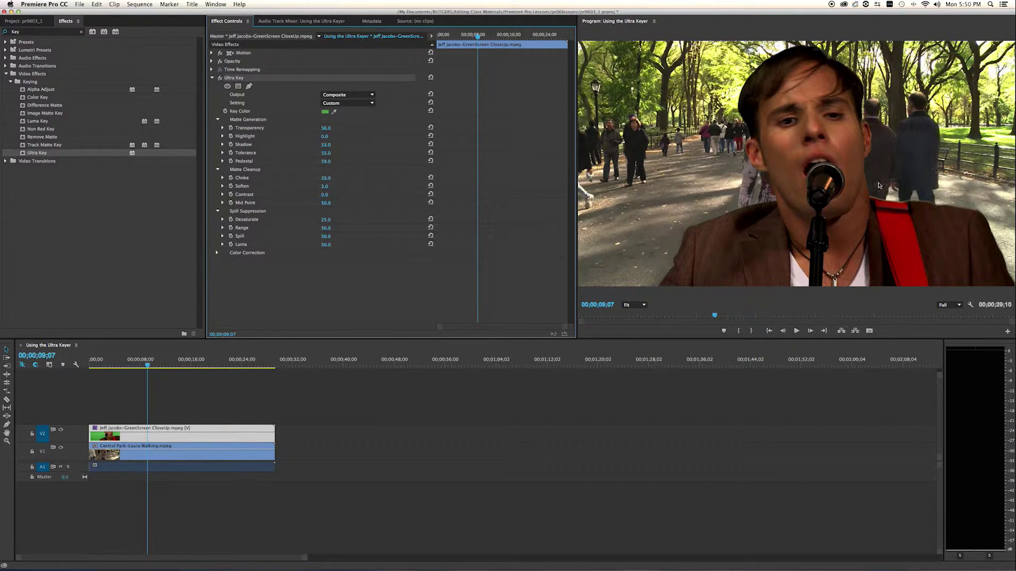
pyautogui.moveTo(476, 37); pyautogui.dragTo(529, 43)
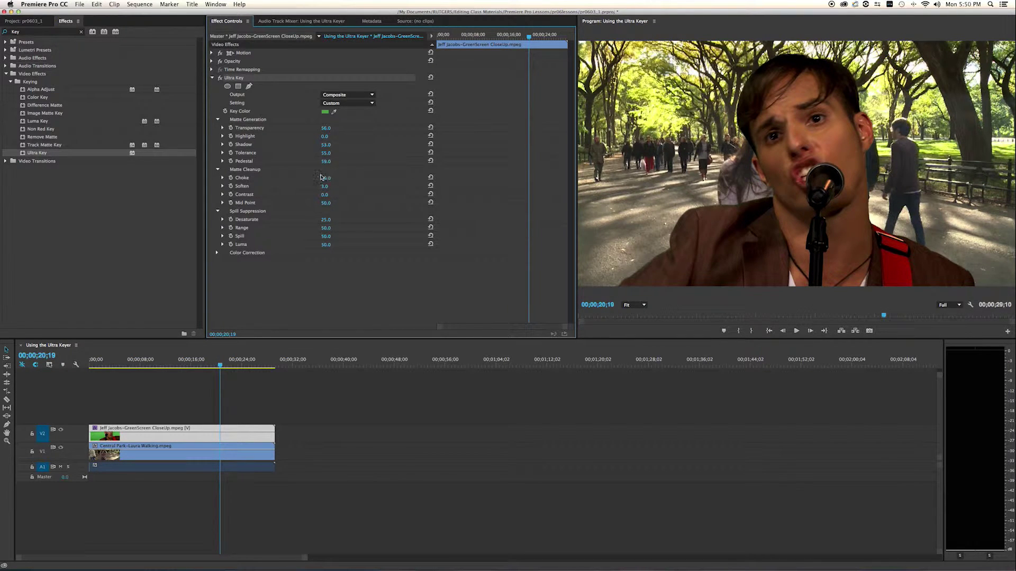
pyautogui.click(217, 253)
pyautogui.moveTo(326, 244); pyautogui.dragTo(296, 244)
pyautogui.moveTo(579, 278); pyautogui.dragTo(447, 293)
pyautogui.moveTo(327, 245); pyautogui.dragTo(296, 245)
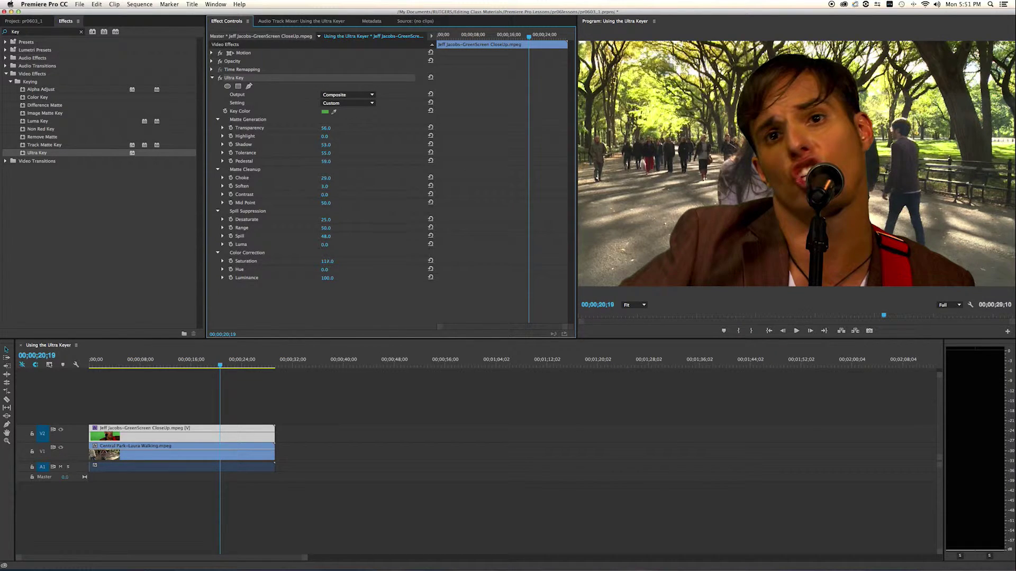
# In Ultra Key's Color Correction, set saturation to 55, shift the hue to turn the singer purple, and set luminance to 108
pyautogui.moveTo(327, 261); pyautogui.dragTo(377, 261)
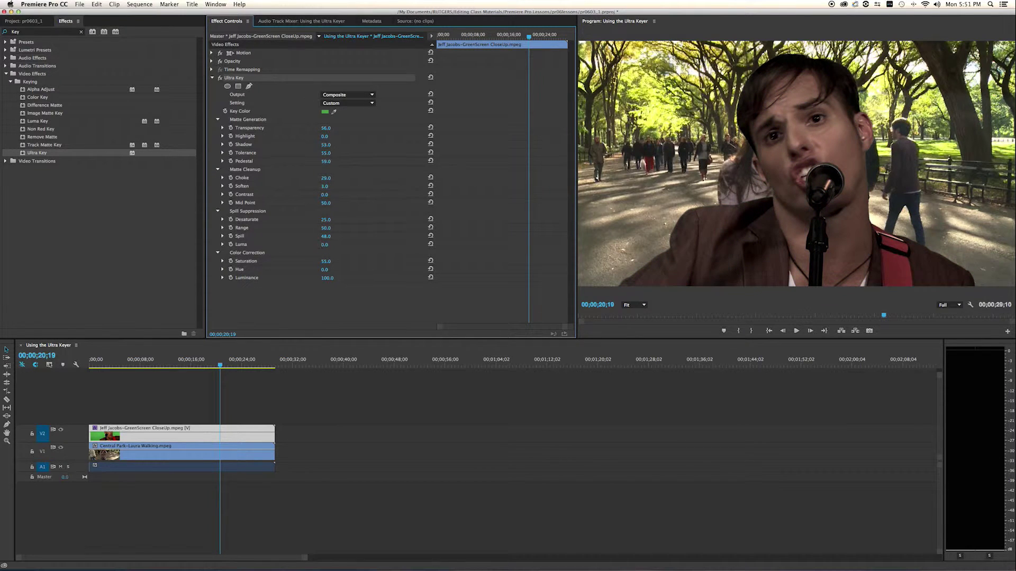
pyautogui.moveTo(325, 269); pyautogui.dragTo(291, 278)
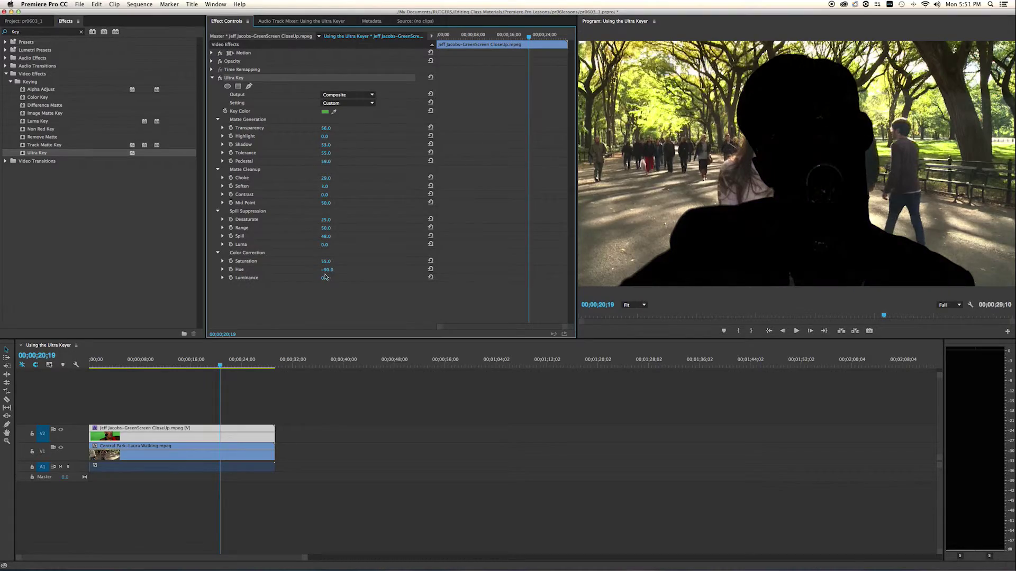
pyautogui.moveTo(529, 38)
pyautogui.mouseDown()
pyautogui.moveTo(439, 37)
pyautogui.moveTo(509, 37)
pyautogui.mouseUp()
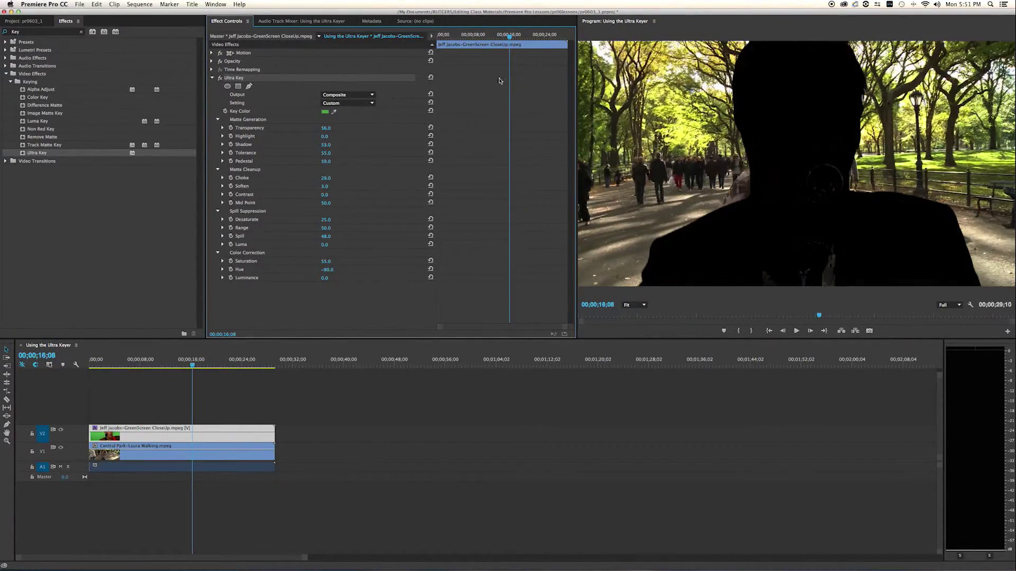
pyautogui.moveTo(326, 279); pyautogui.dragTo(383, 279)
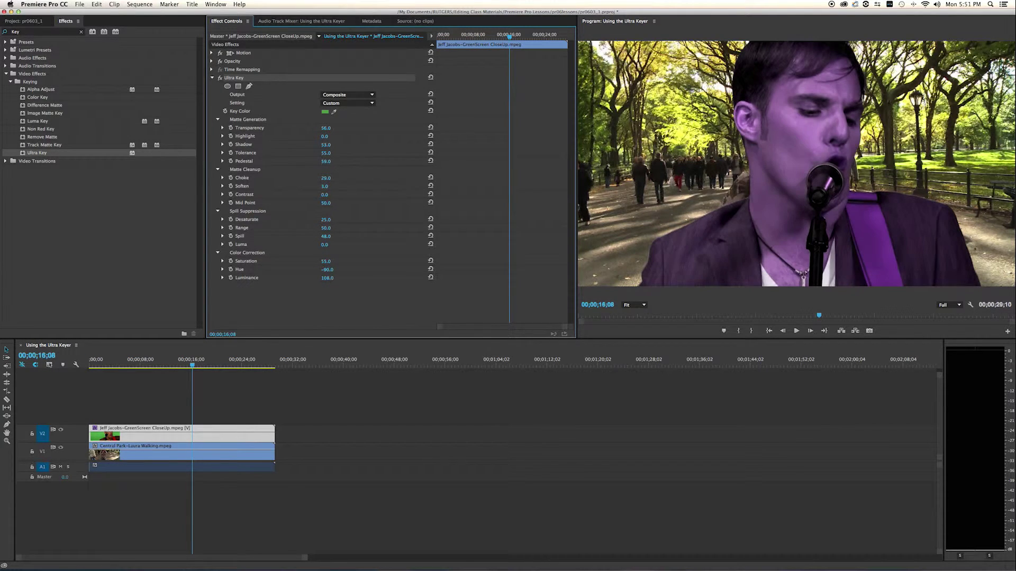
pyautogui.moveTo(510, 37); pyautogui.dragTo(474, 37)
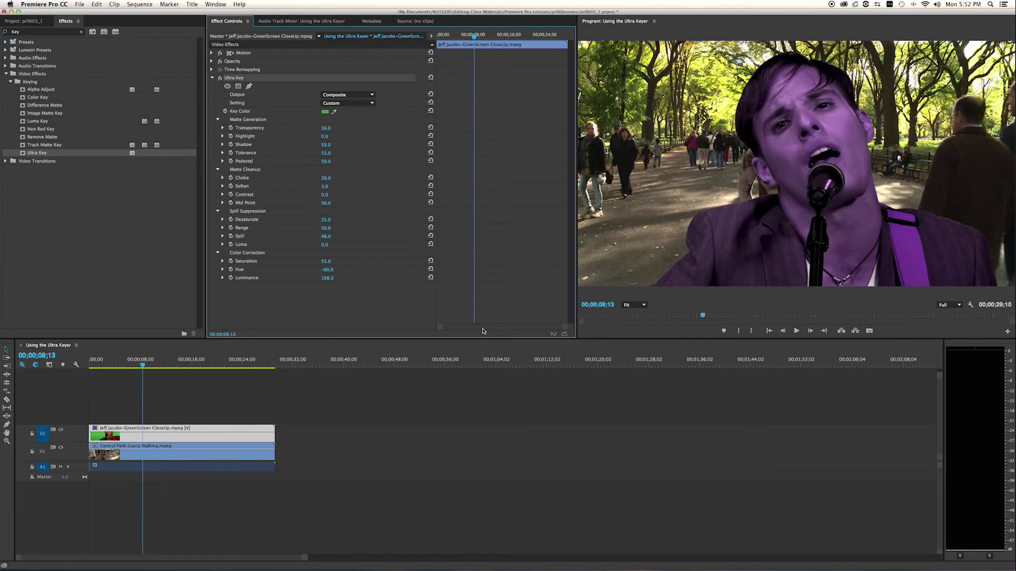
pyautogui.moveTo(149, 365)
pyautogui.mouseDown()
pyautogui.moveTo(295, 365)
pyautogui.moveTo(89, 371)
pyautogui.moveTo(259, 370)
pyautogui.moveTo(141, 371)
pyautogui.moveTo(149, 376)
pyautogui.mouseUp()
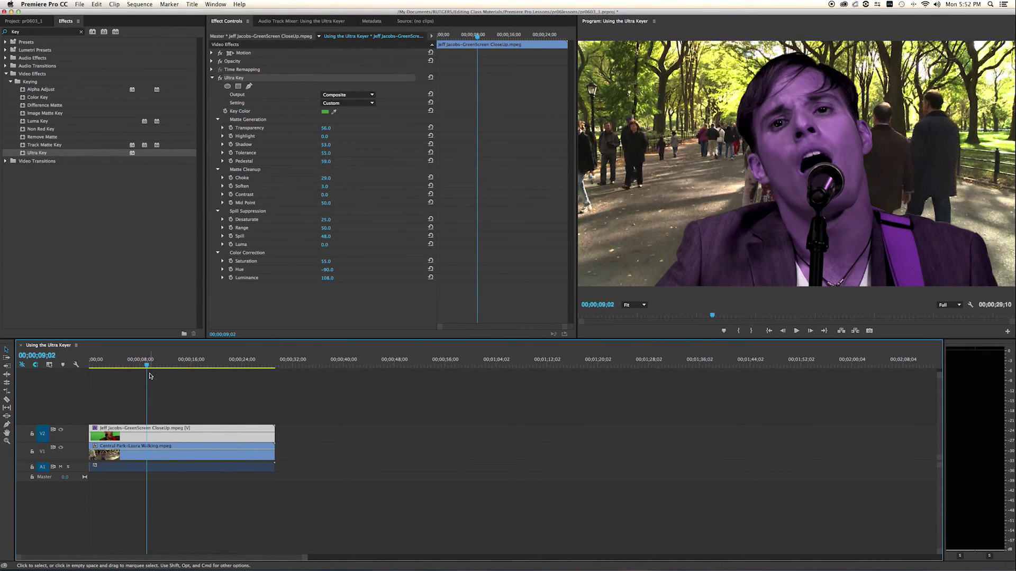